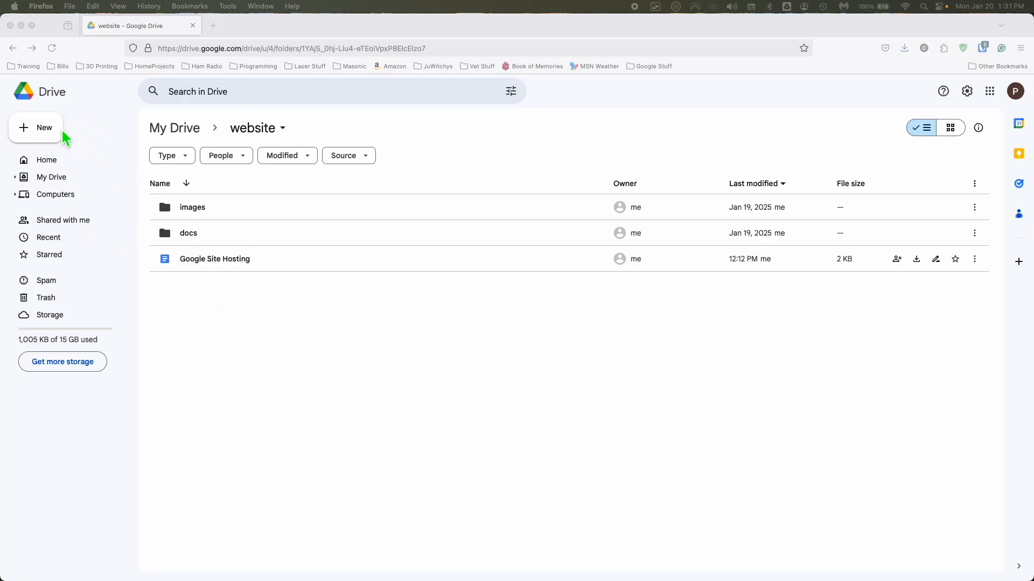
- Create a new Google Sites website in the Drive folder "website" and name it "Test Site"
click(31, 137)
mouse_move(77, 267)
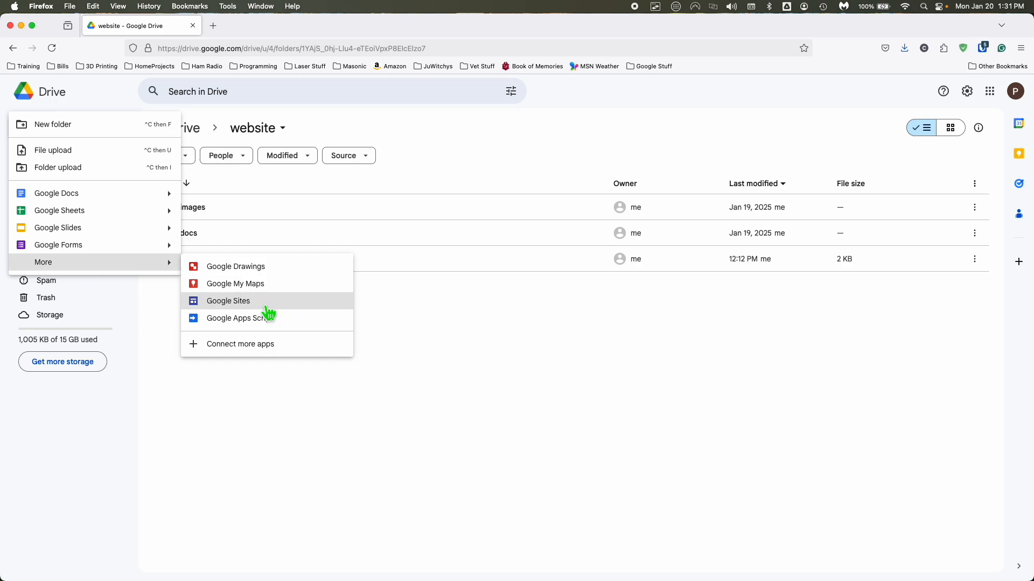
click(228, 301)
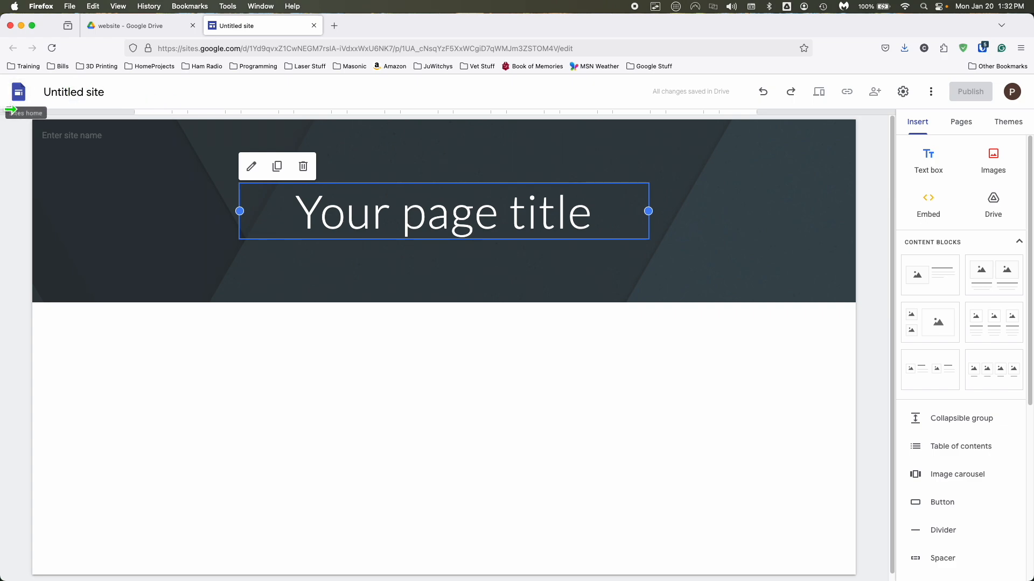
click(91, 98)
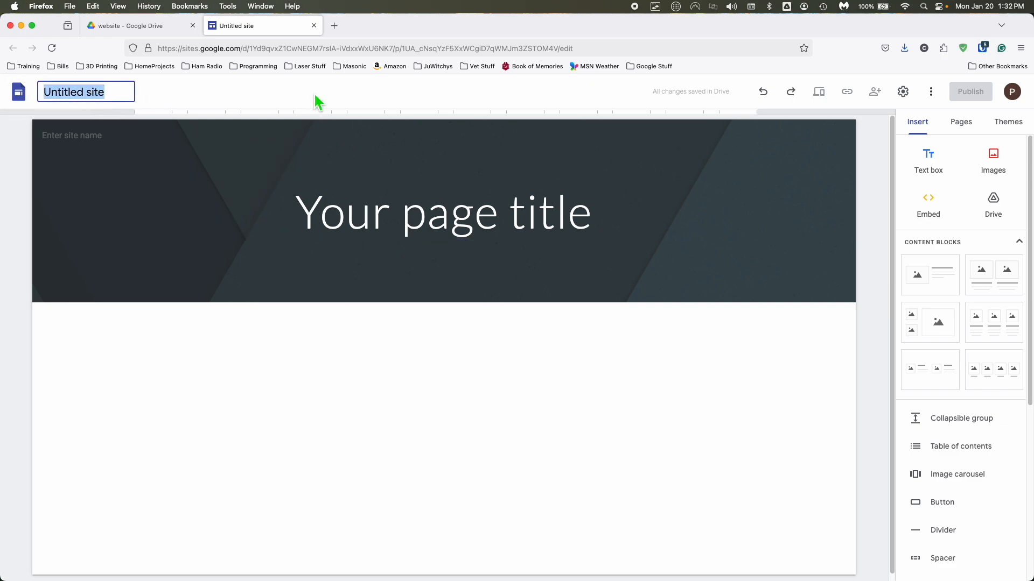
text(Test)
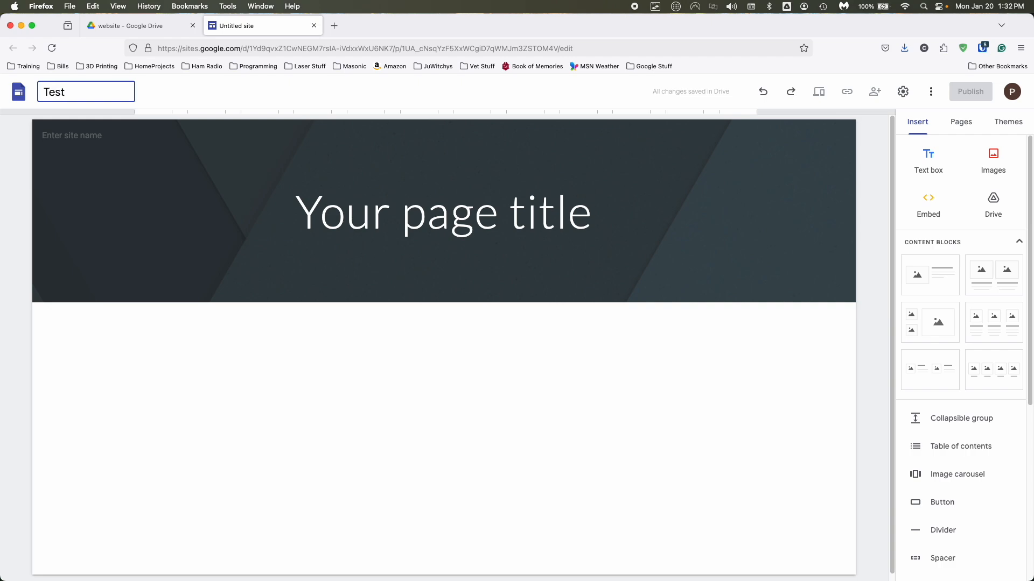
text( Site)
- Replace the placeholder page title in the header with "My Travels"
click(514, 213)
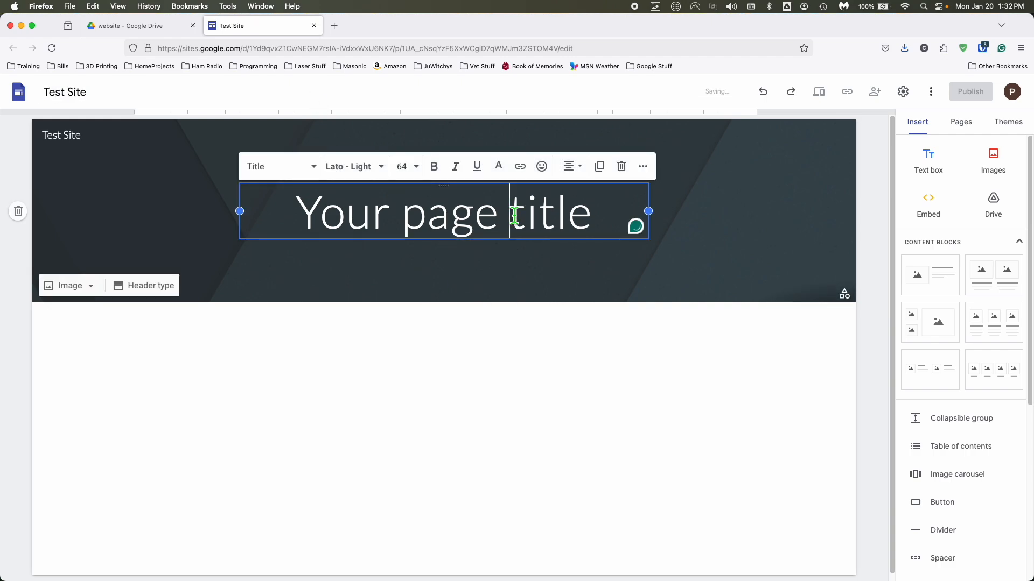
drag(592, 218, 304, 218)
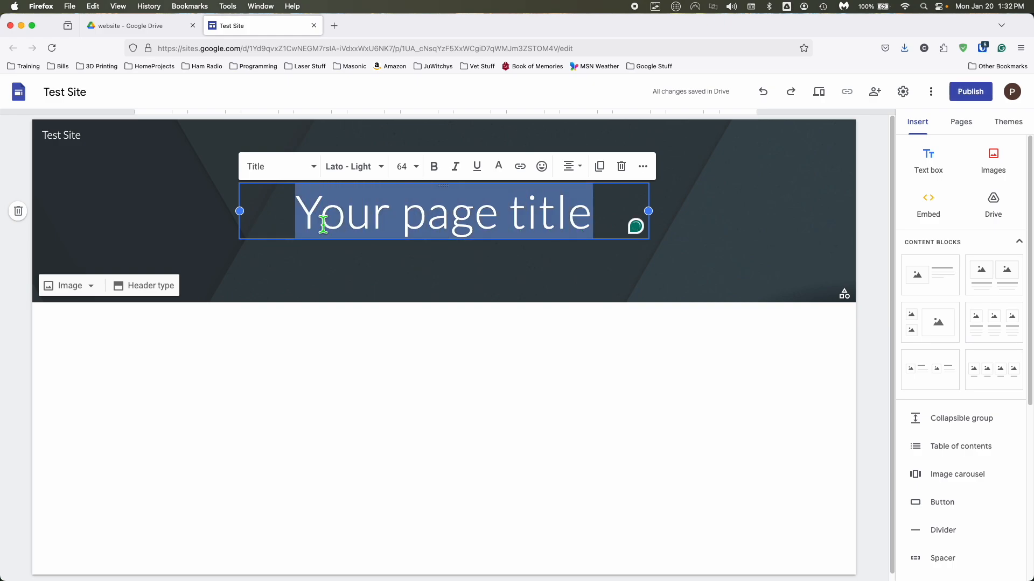
text(My T)
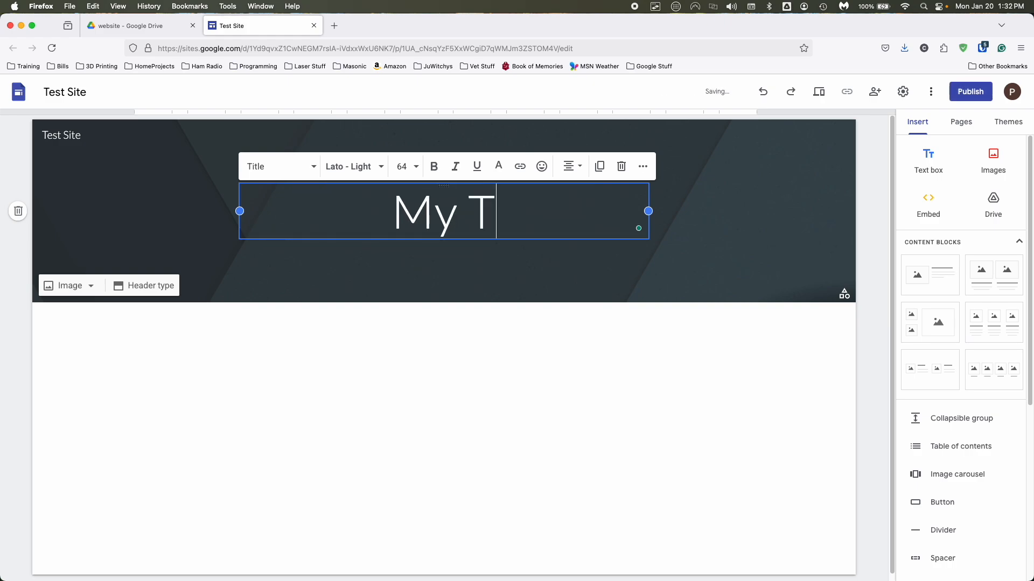
text(ravelks)
key(BackSpace)
key(BackSpace)
text(as)
key(BackSpace)
key(BackSpace)
text(s)
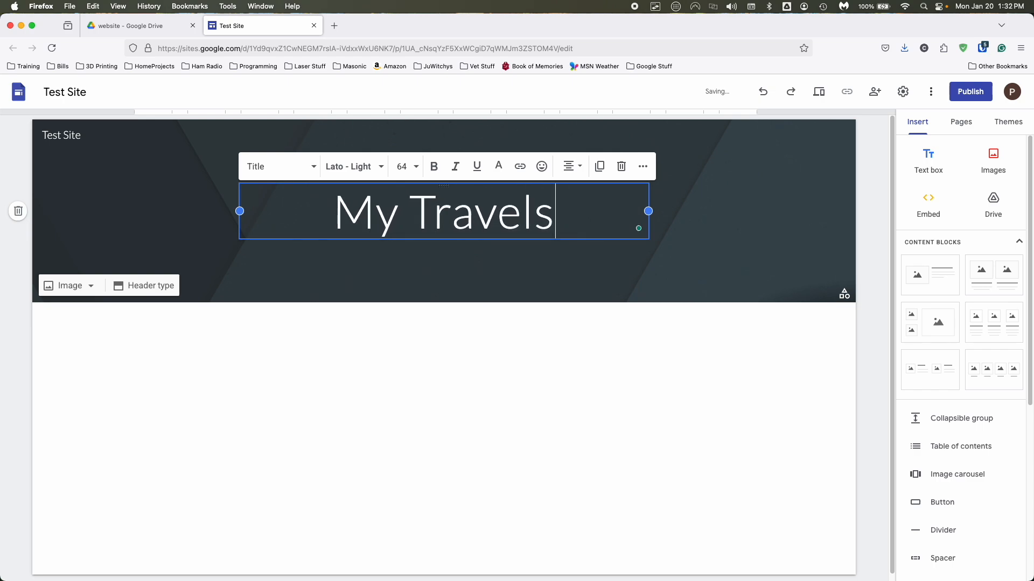
click(399, 349)
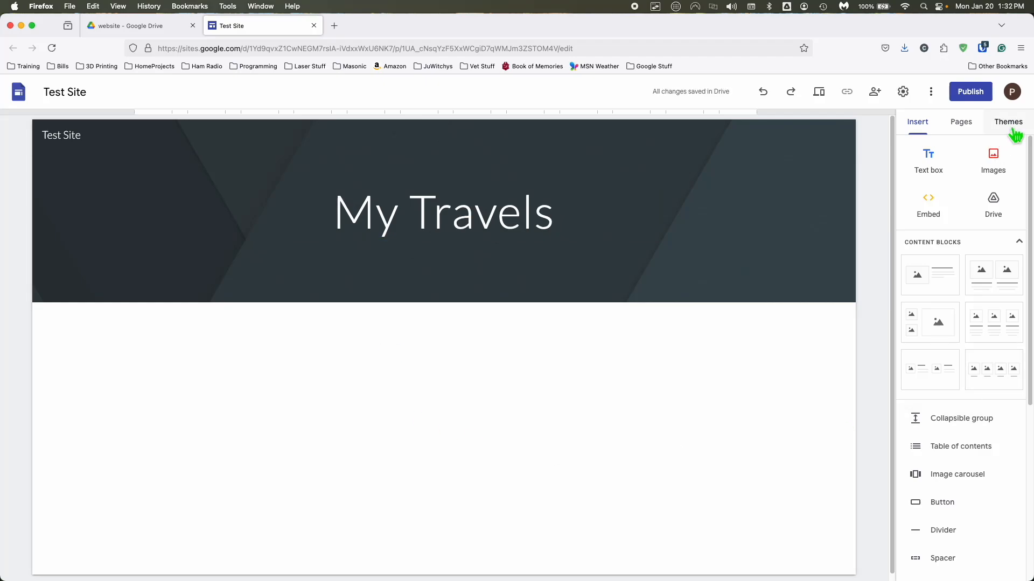
- Apply the Diplomat theme to the site and change its font style to the thin sans-serif one
click(1012, 129)
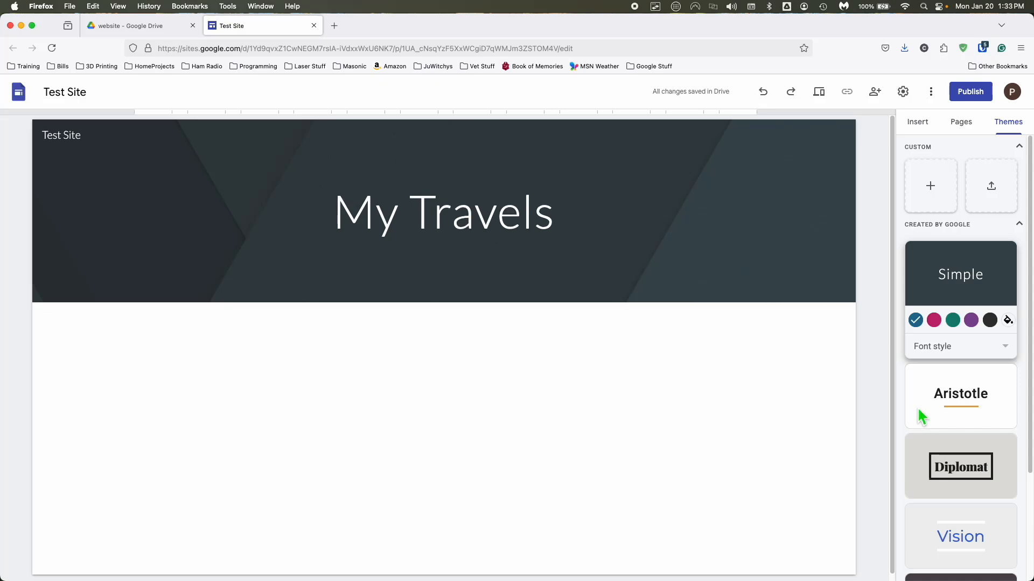
click(931, 420)
click(961, 473)
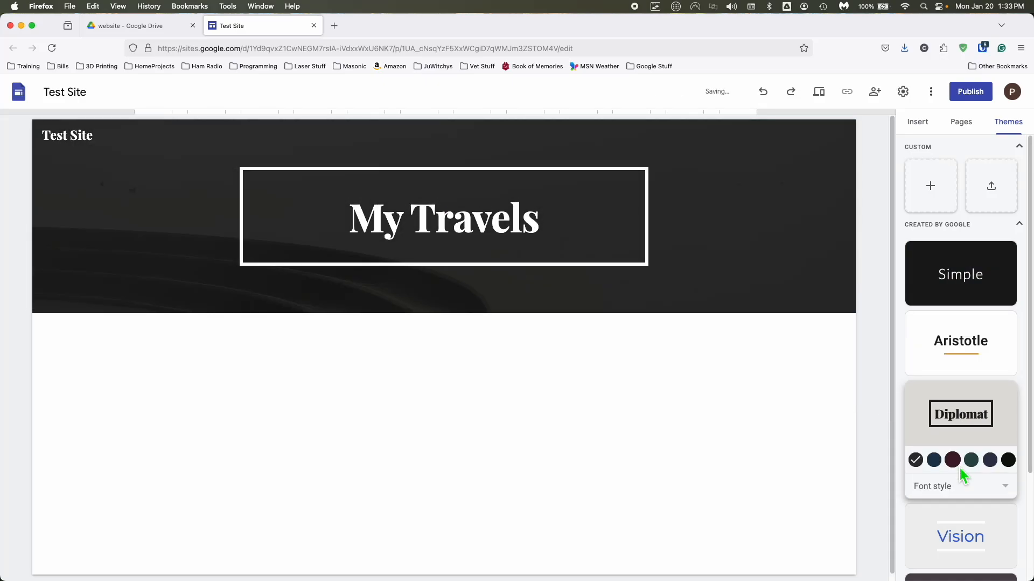
scroll(815, 398, down, 1)
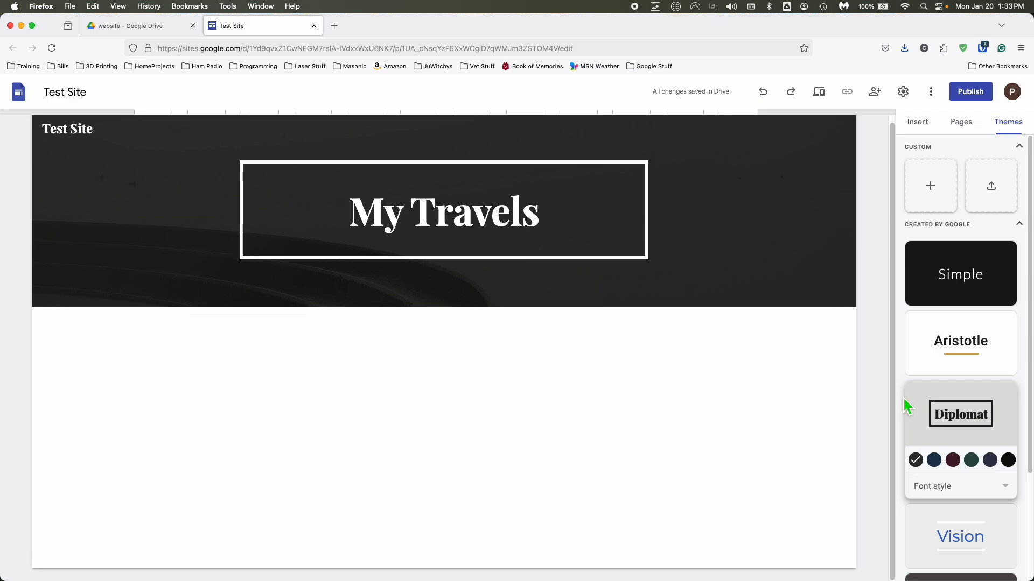
scroll(975, 526, down, 5)
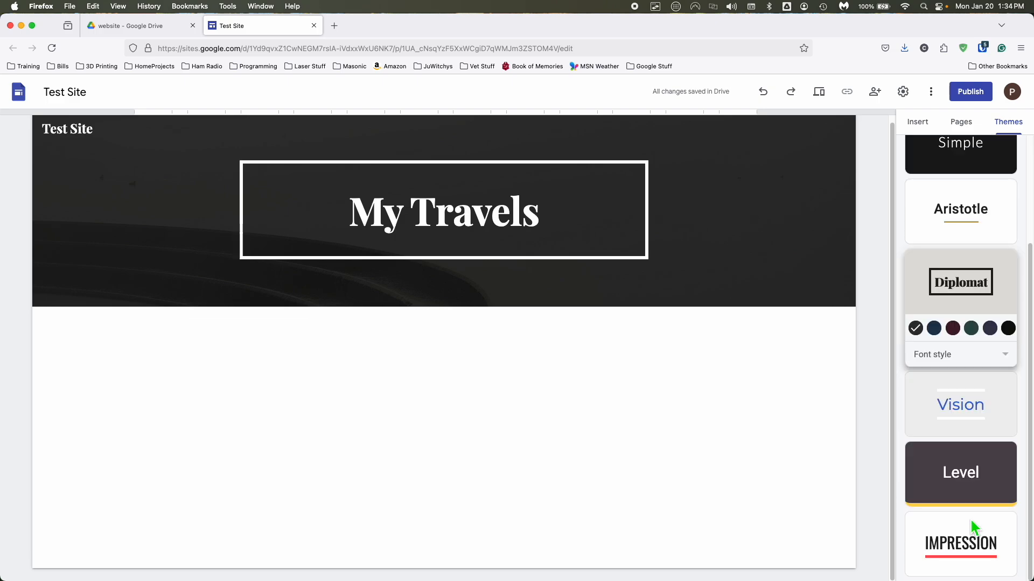
scroll(976, 526, up, 4)
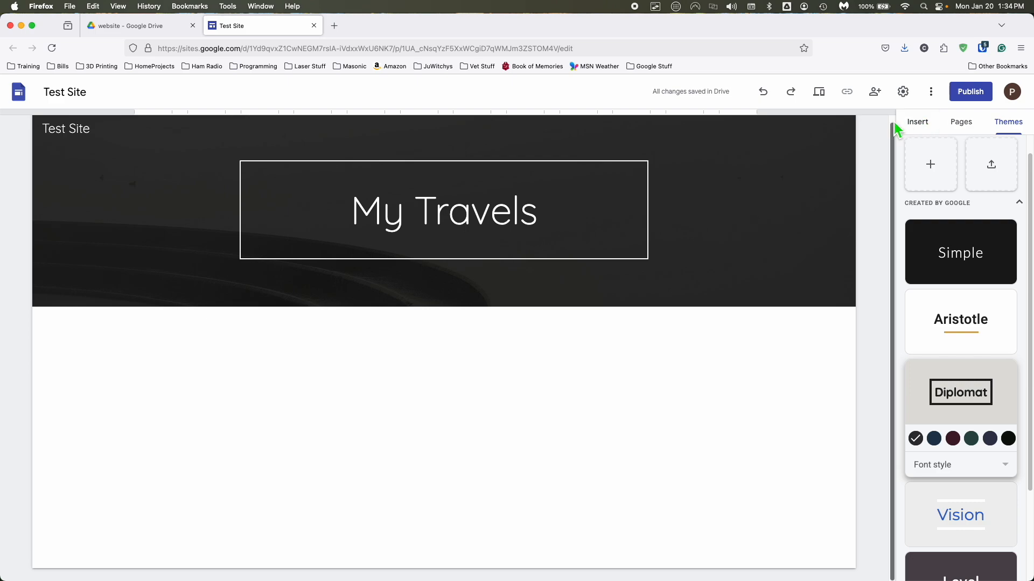
- Review the elements available for insertion, the site's page list and the custom and Google-made theme options
click(922, 127)
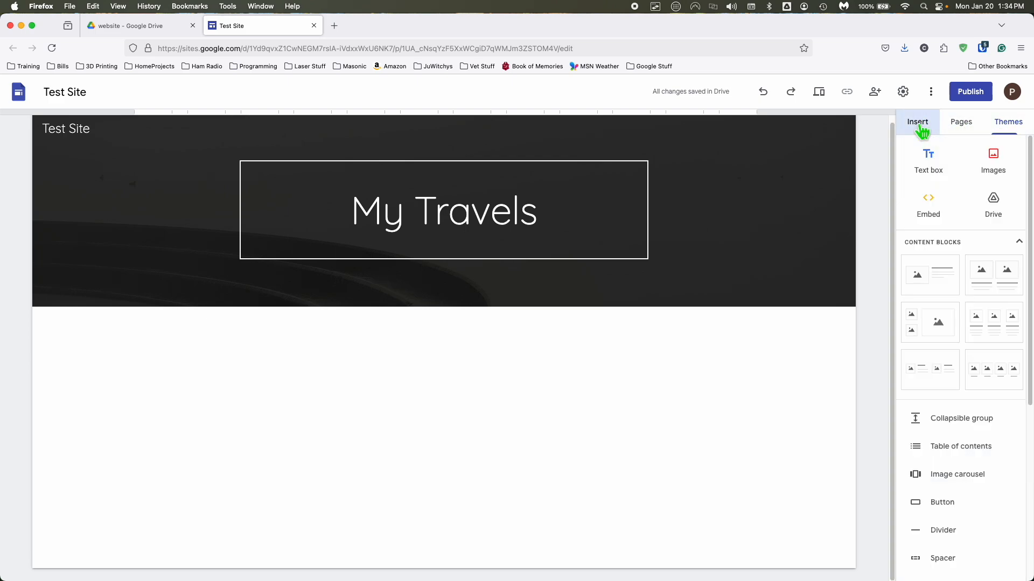
click(961, 132)
click(1015, 131)
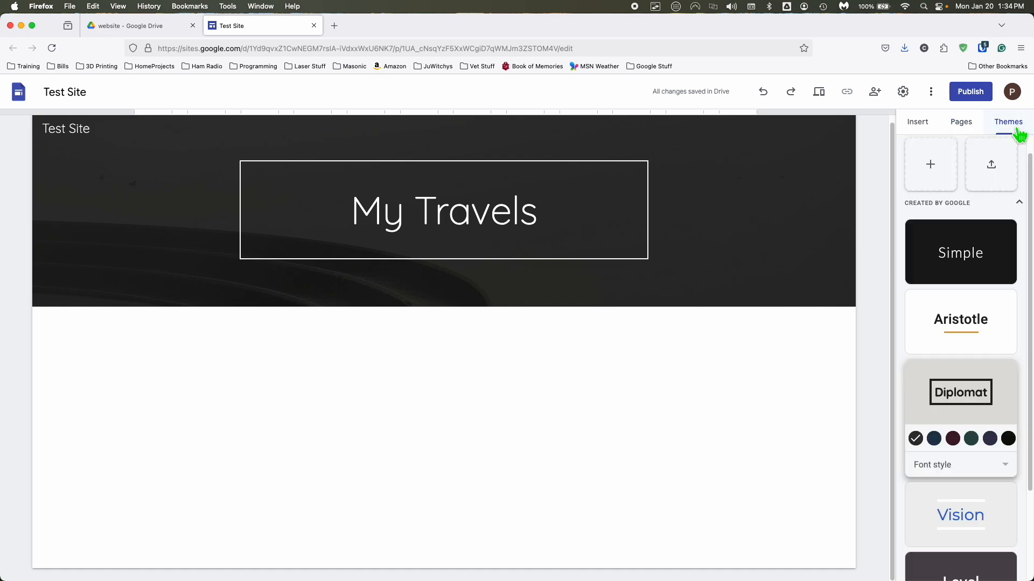
click(931, 129)
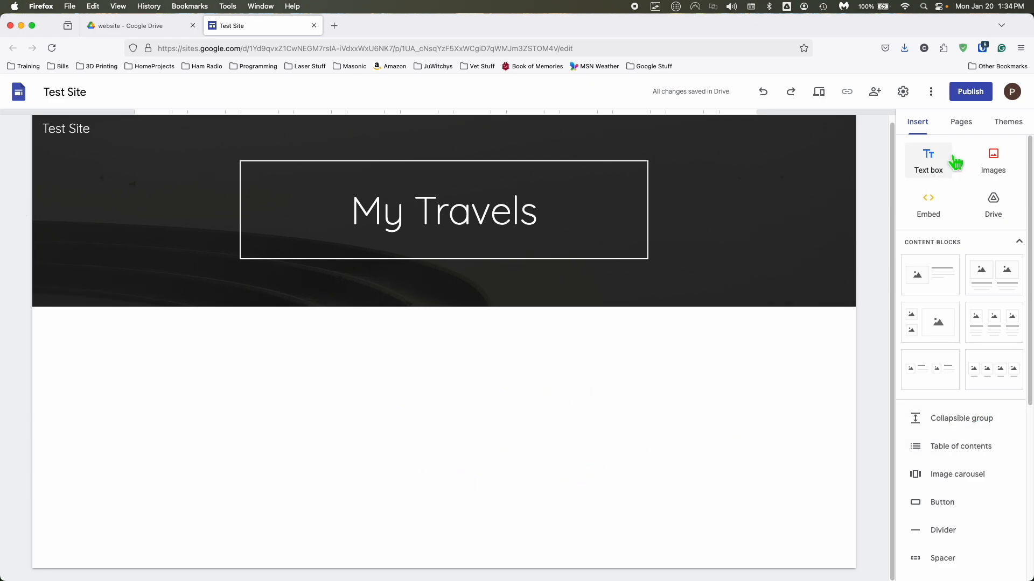
click(961, 123)
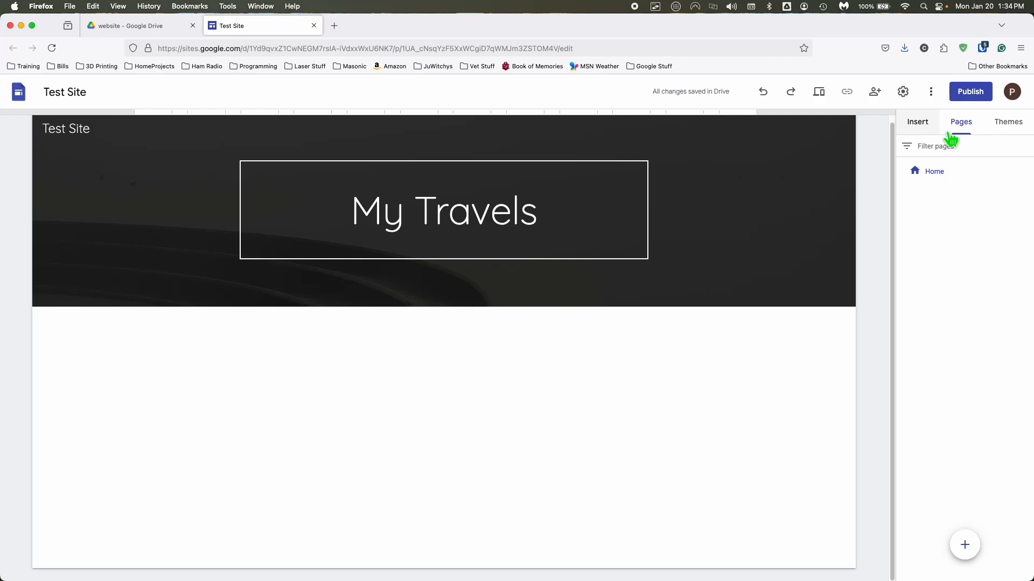
click(1007, 132)
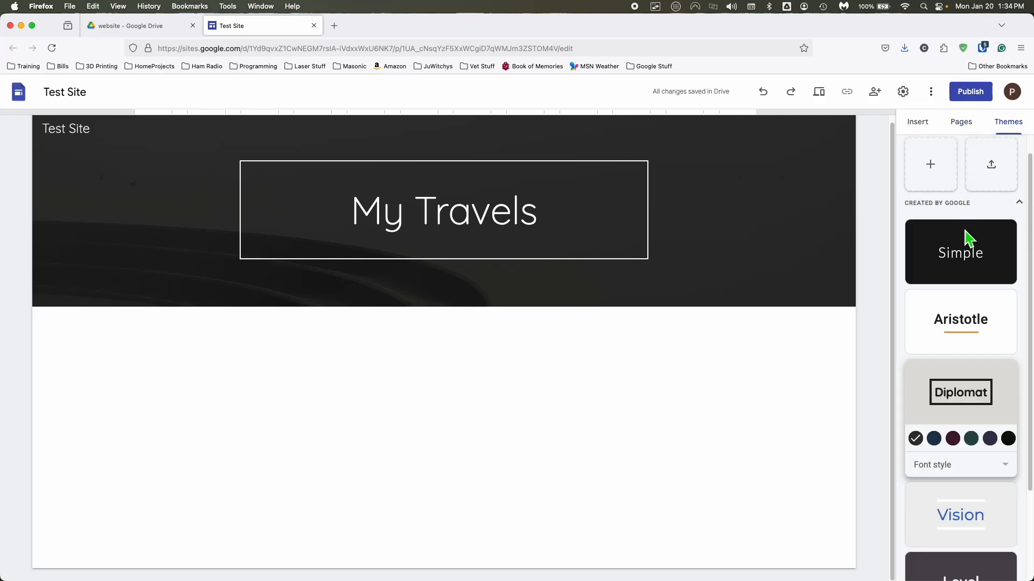
scroll(942, 194, up, 1)
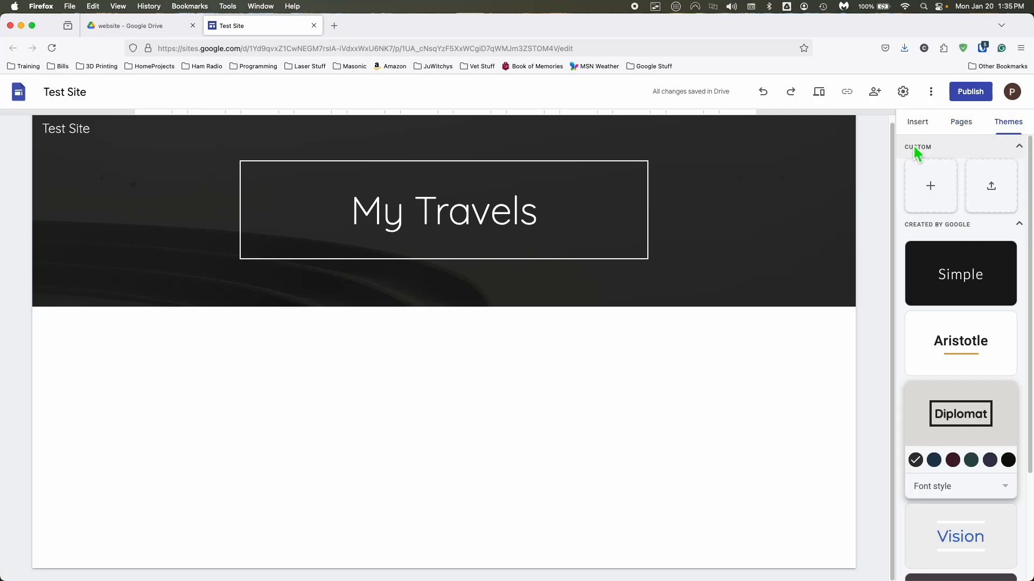
- Insert the two-column image-and-text content block and fill its first image placeholder with a sandy shore photo from a Google Images search for "beach"
click(927, 130)
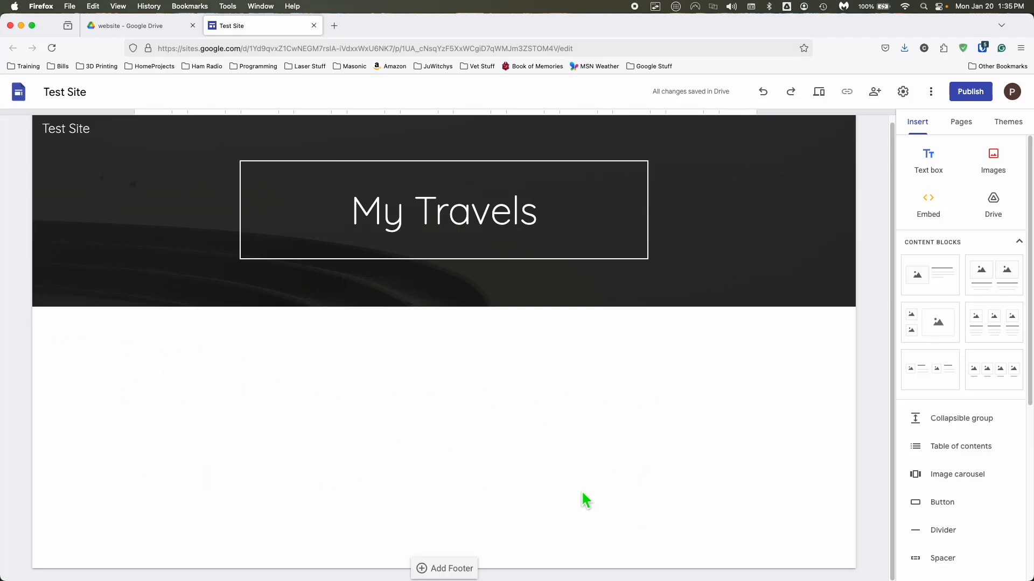
click(1004, 303)
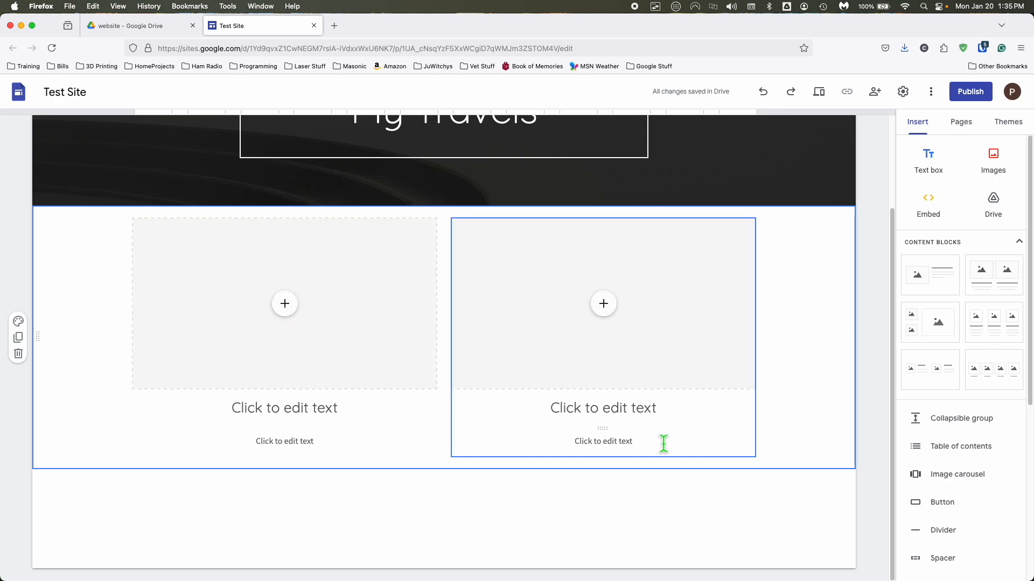
click(291, 309)
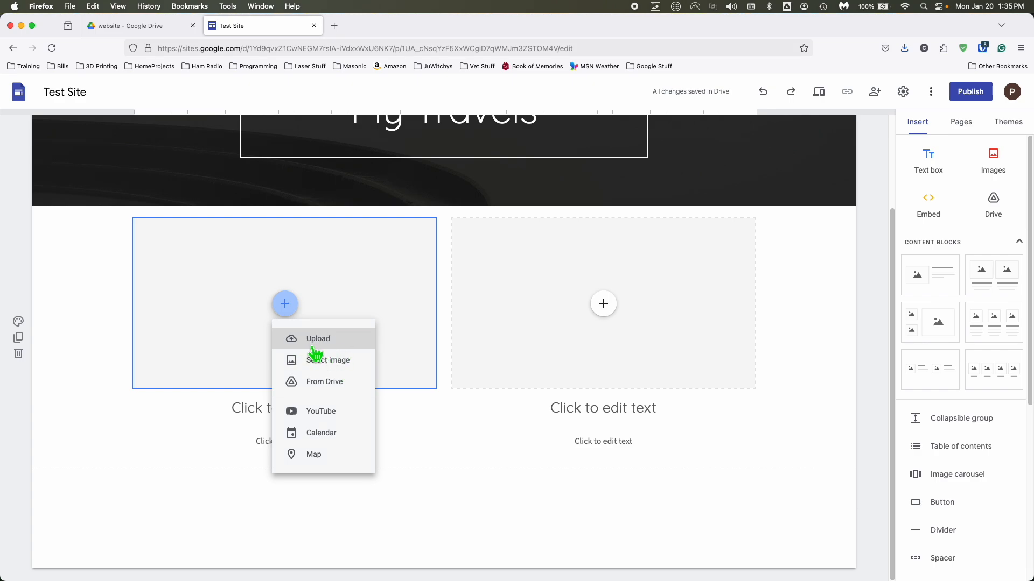
click(342, 369)
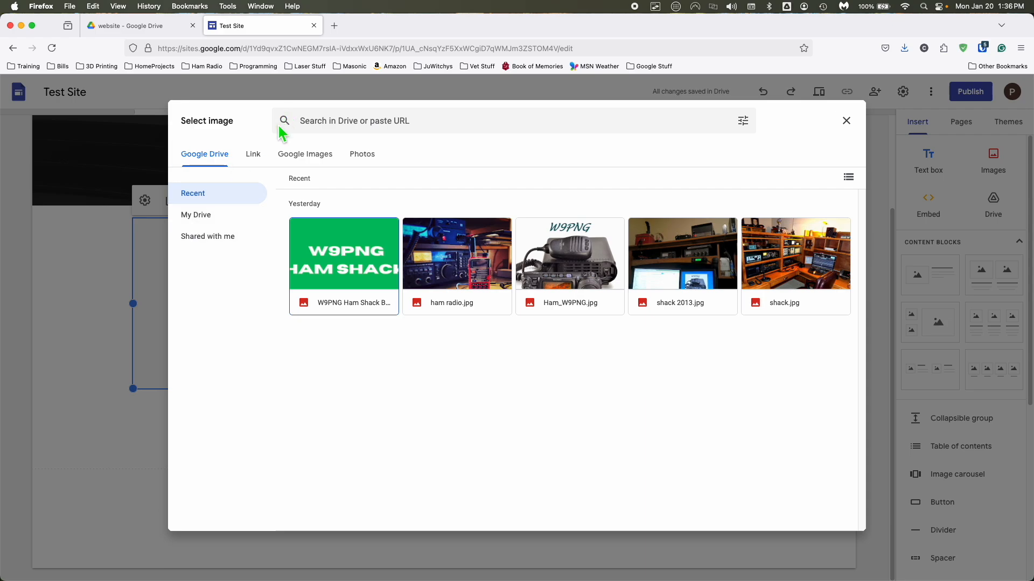
click(327, 158)
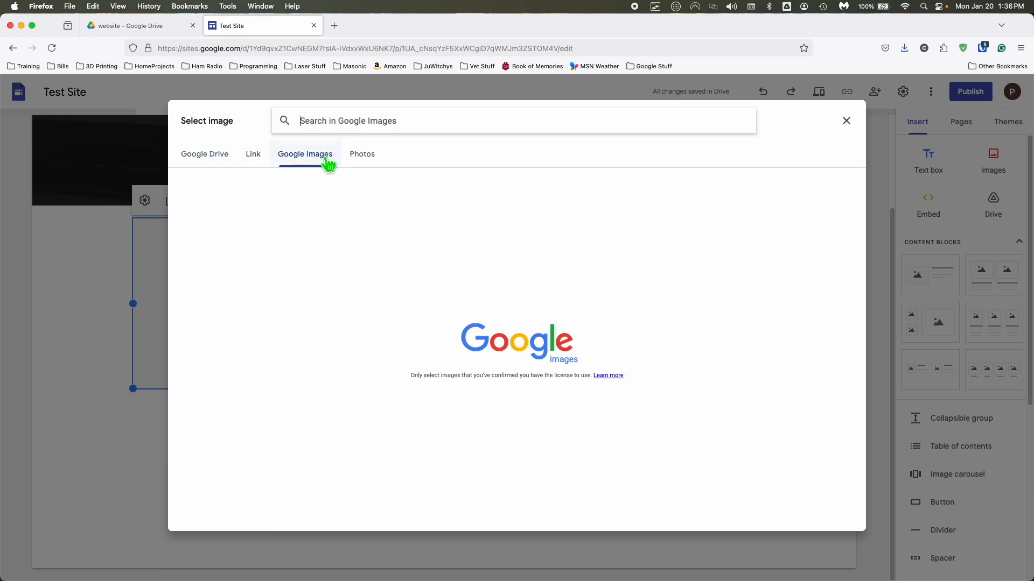
click(398, 127)
text(be)
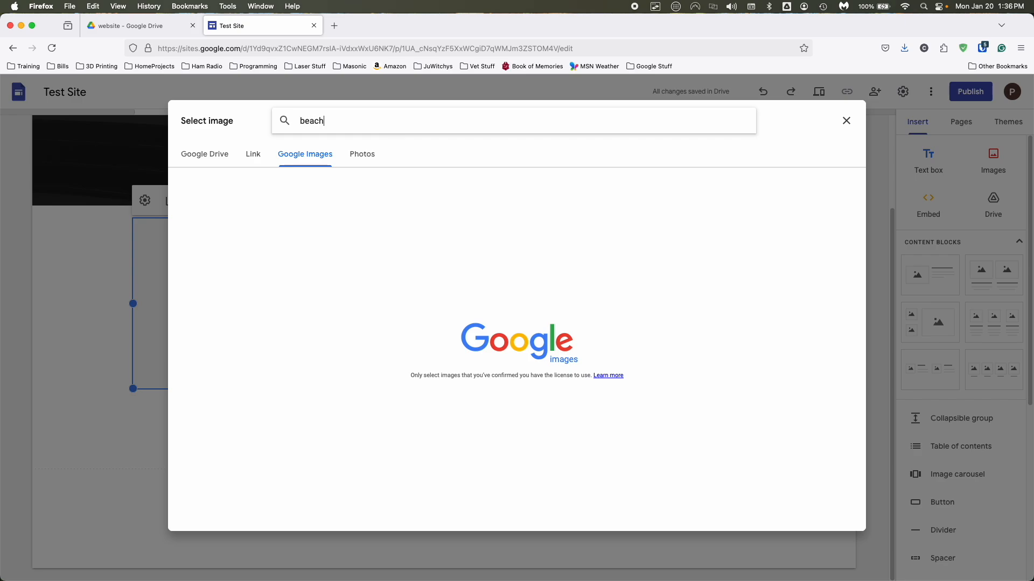
text(ach)
key(Return)
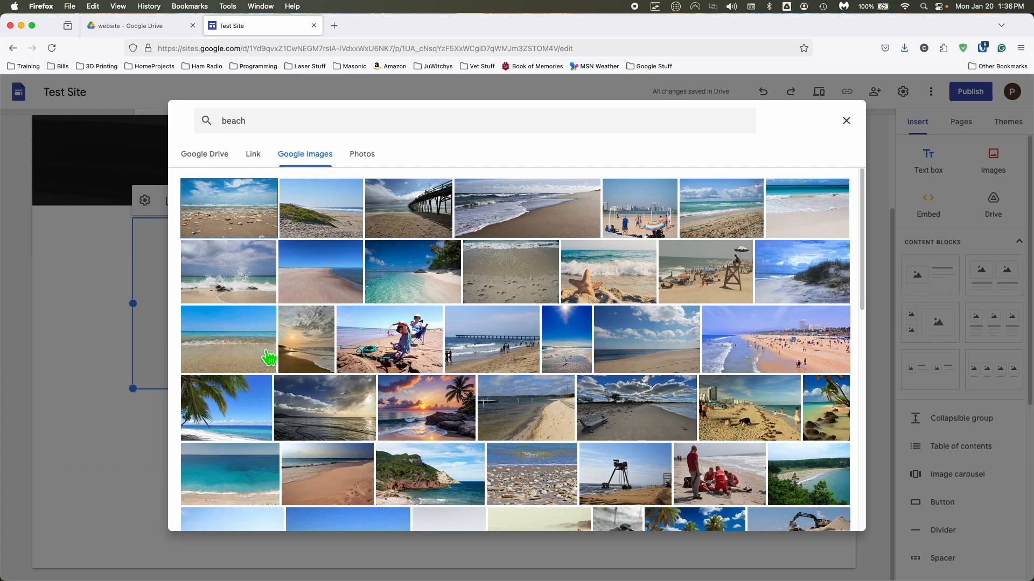
click(265, 357)
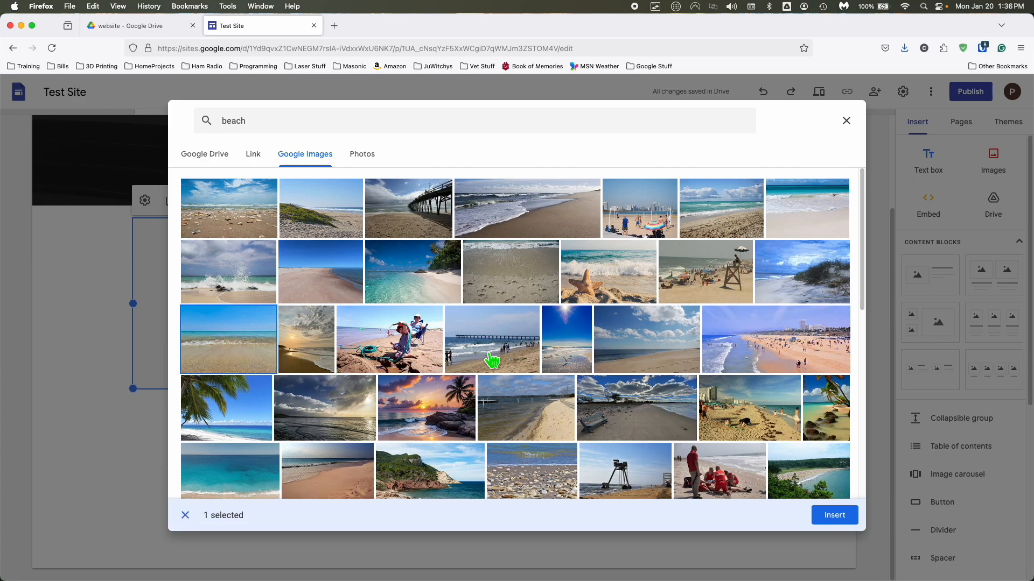
click(834, 518)
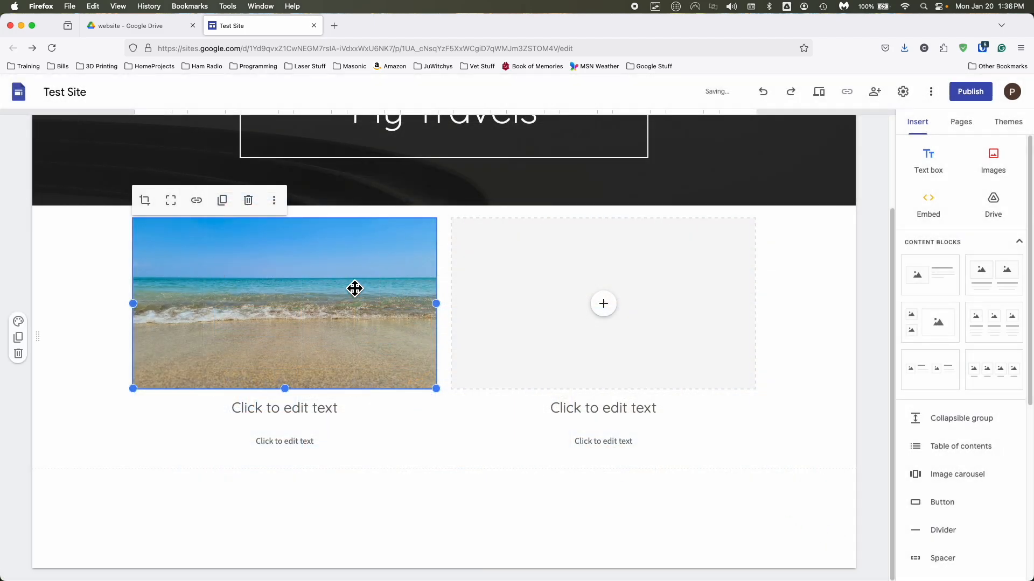
- Set the heading under the beach photo to "My Beach Experience" and the text below it to "I did not walk in!"
click(358, 413)
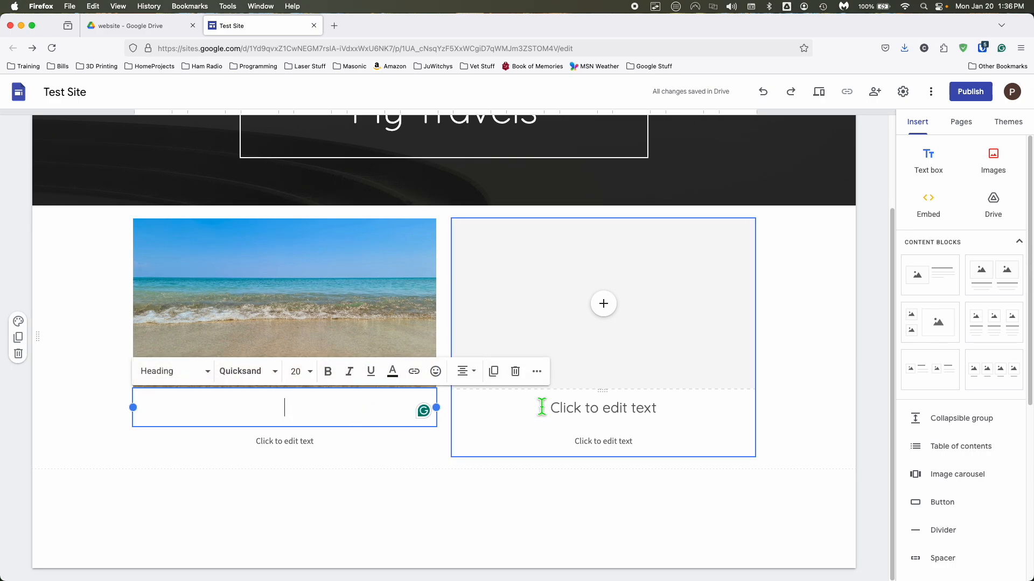
text(My Beach Experi)
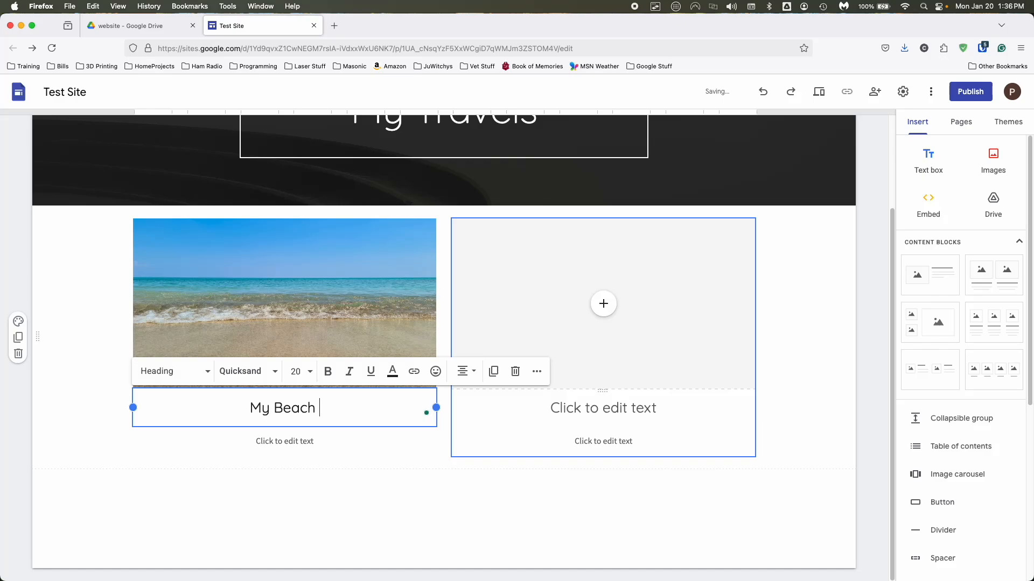
text(ence)
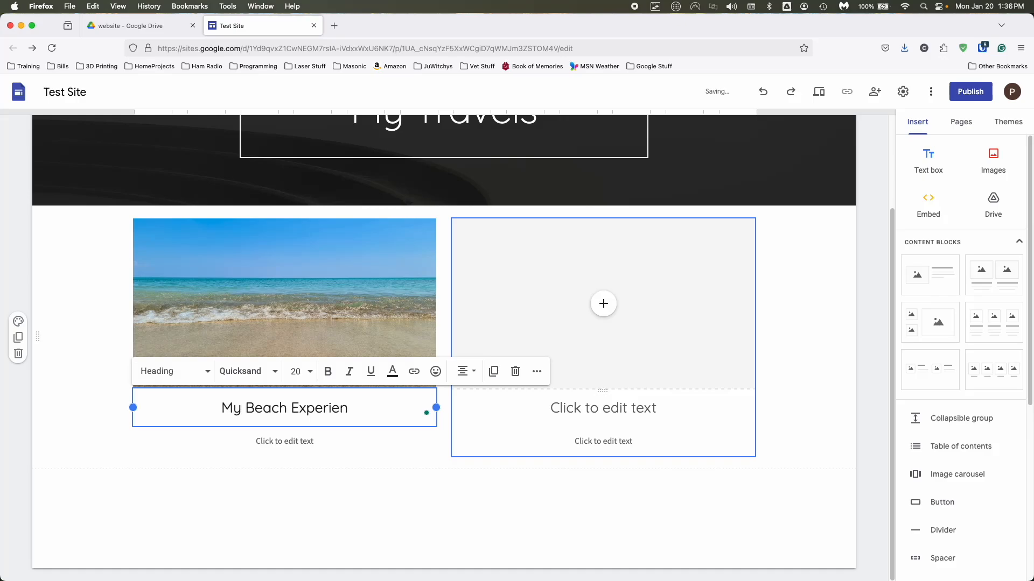
click(334, 453)
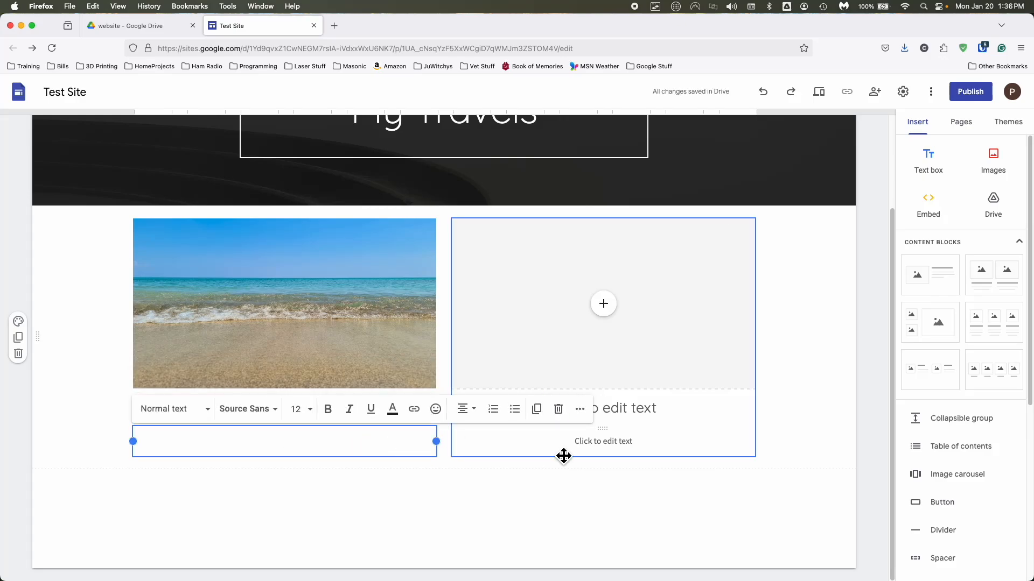
text(I did)
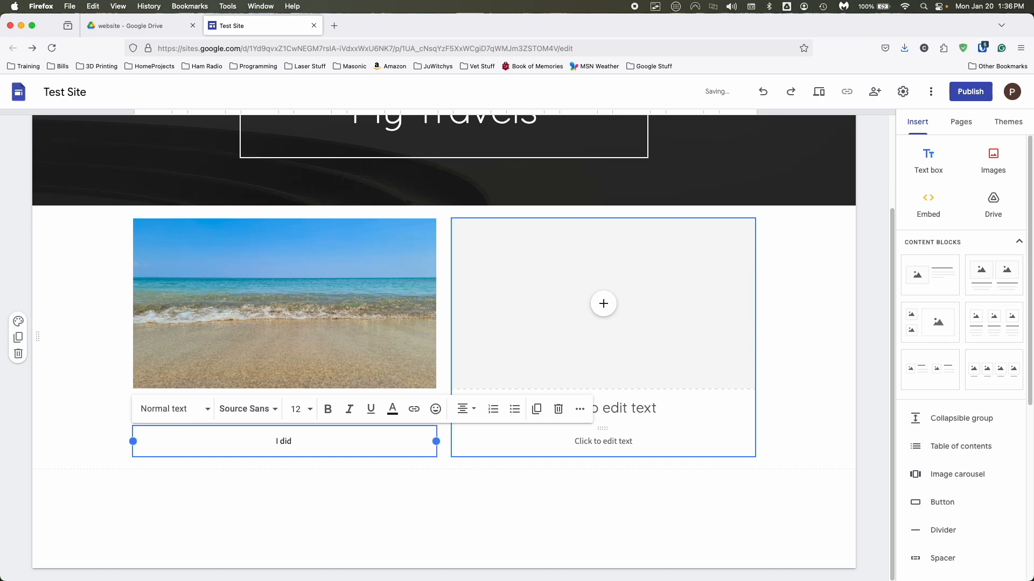
text( not walk in!)
click(671, 331)
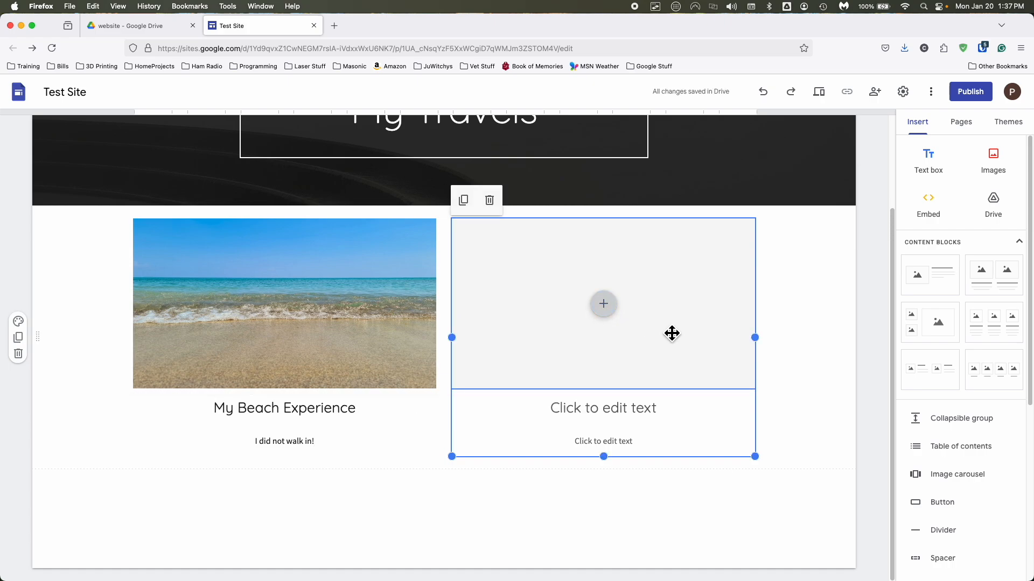
- Fill the second image placeholder with a white cruise ship photo under a blue sky from a Google Images search for "cruise ship"
click(607, 310)
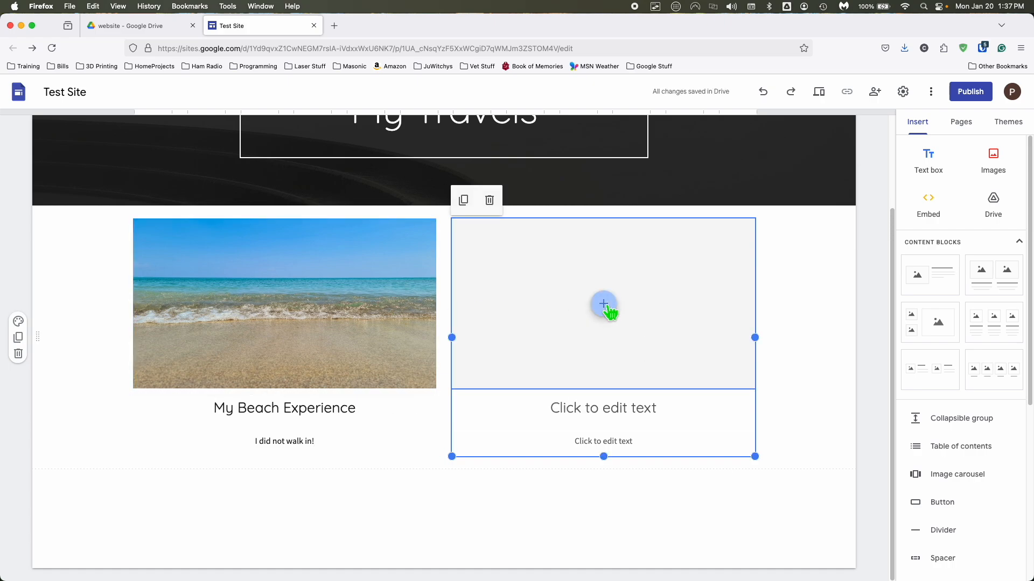
click(610, 314)
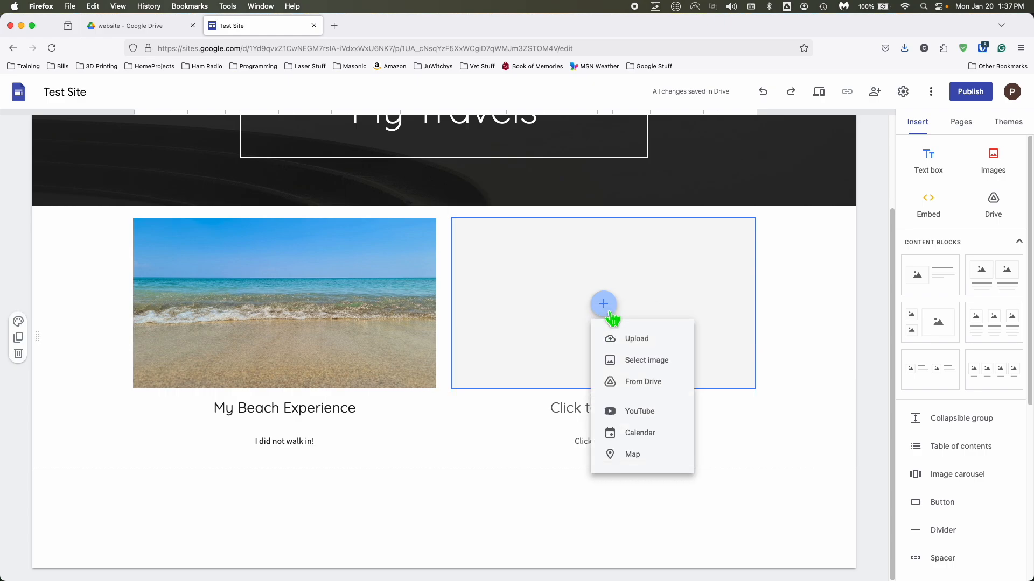
click(648, 371)
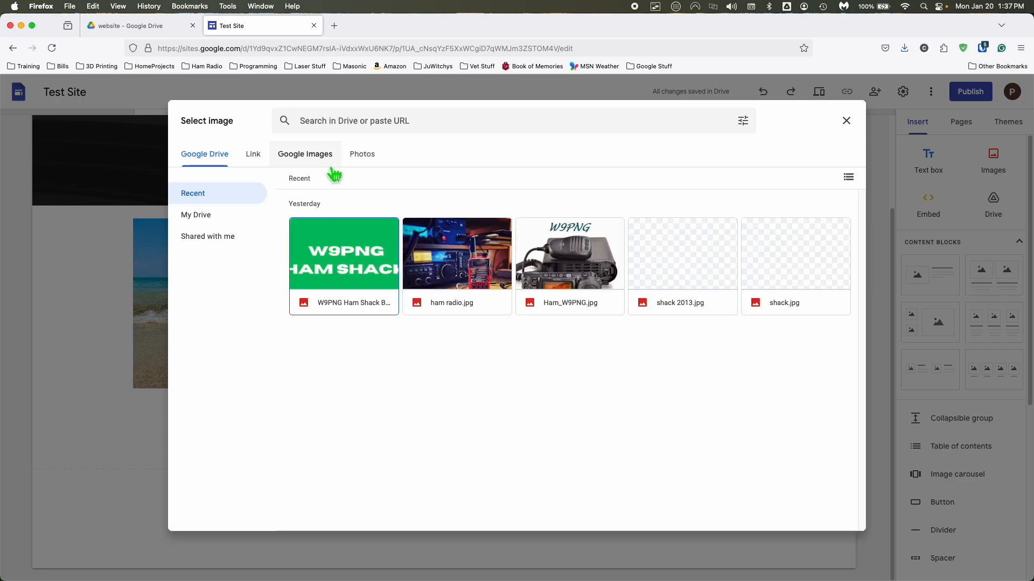
click(331, 161)
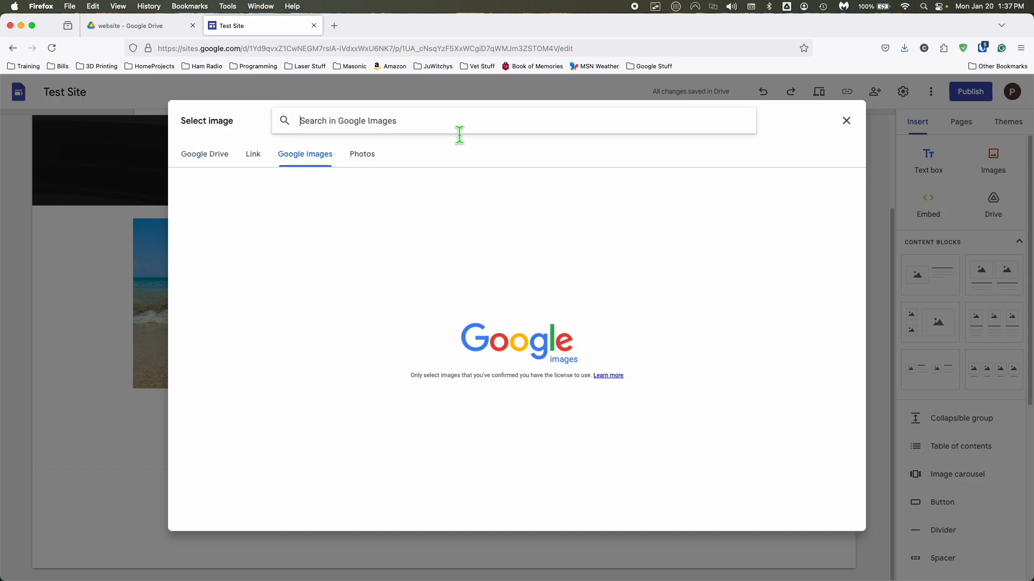
text(cruise ship)
key(Return)
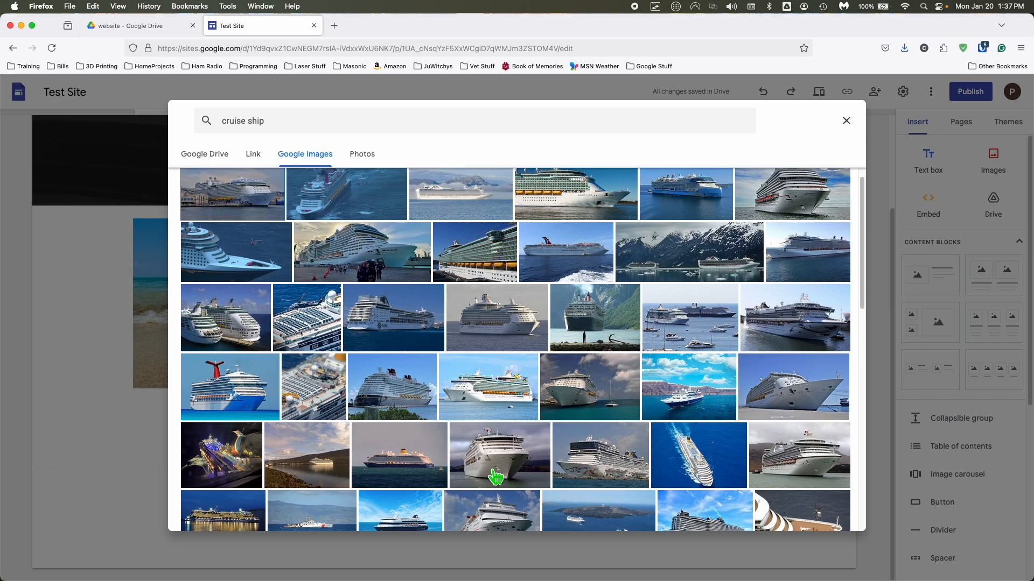
click(500, 399)
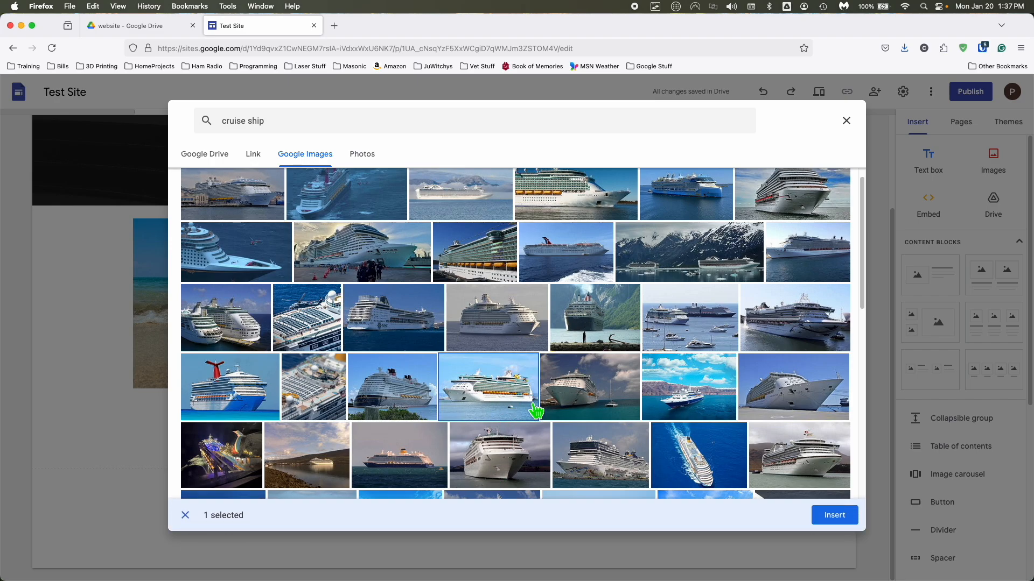
click(840, 525)
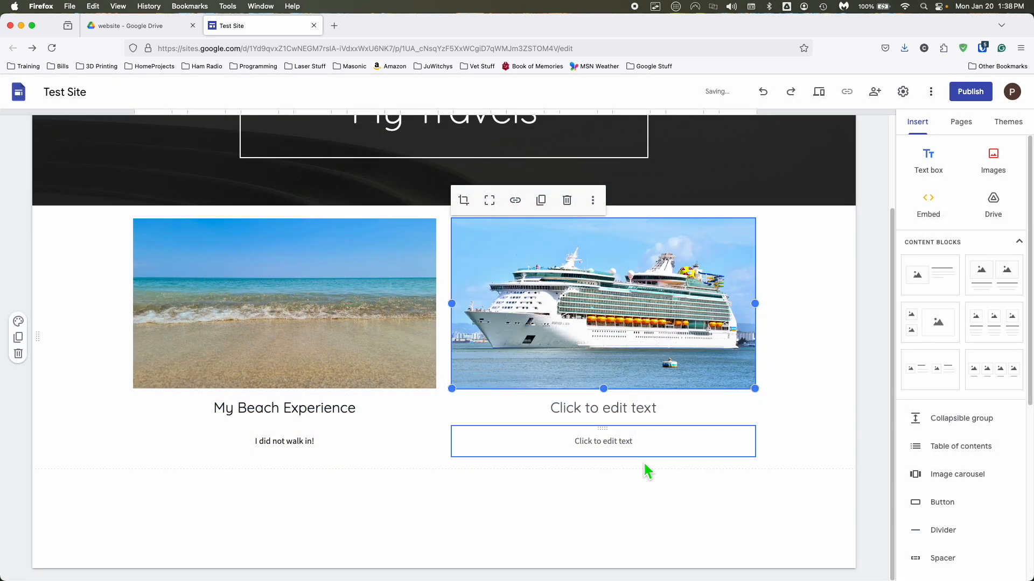
- Set the heading under the cruise ship photo to "Carnival"
click(598, 411)
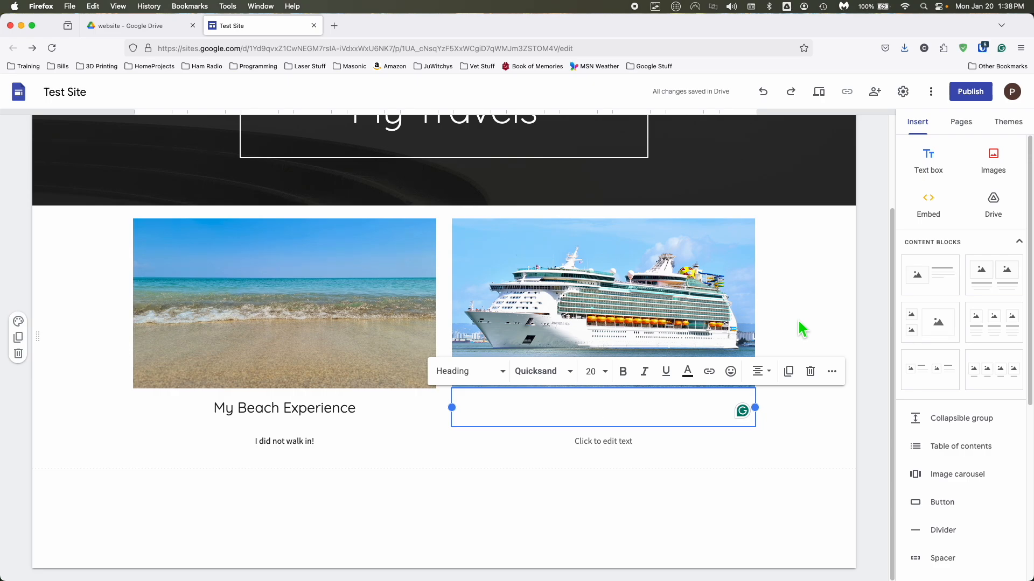
text(Odyssye)
key(Delete)
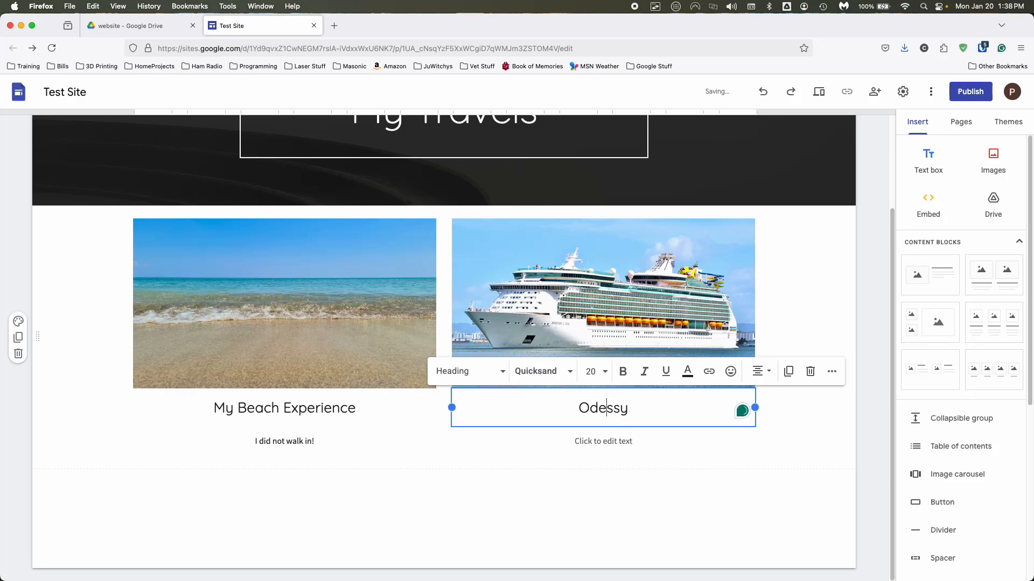
key(Delete)
key(Delete)
key(Delete)
key(BackSpace)
key(BackSpace)
key(BackSpace)
text(Ca)
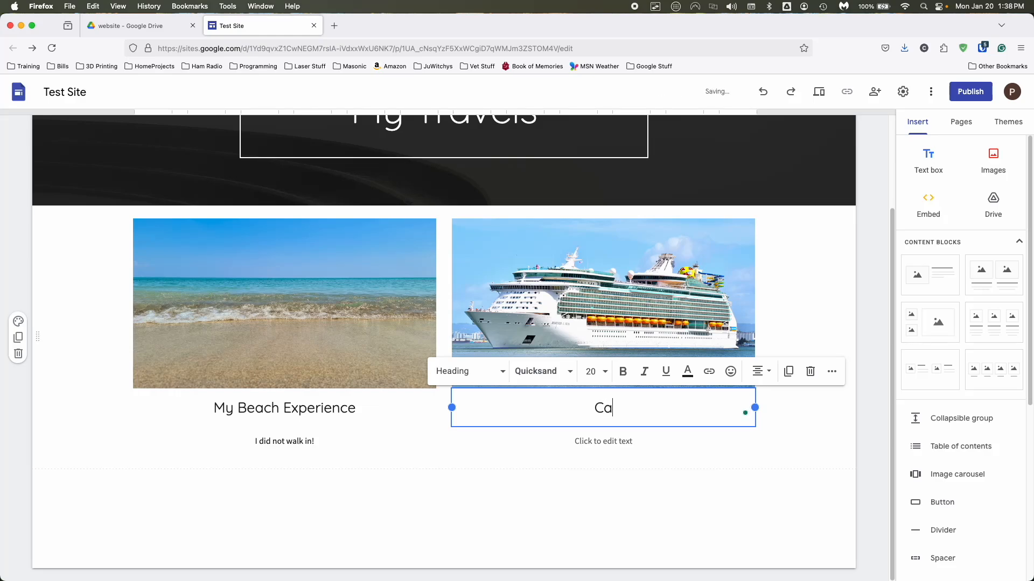
text(rnival)
- Set the text below the cruise ship photo's heading to "Mardi Gra"
click(618, 444)
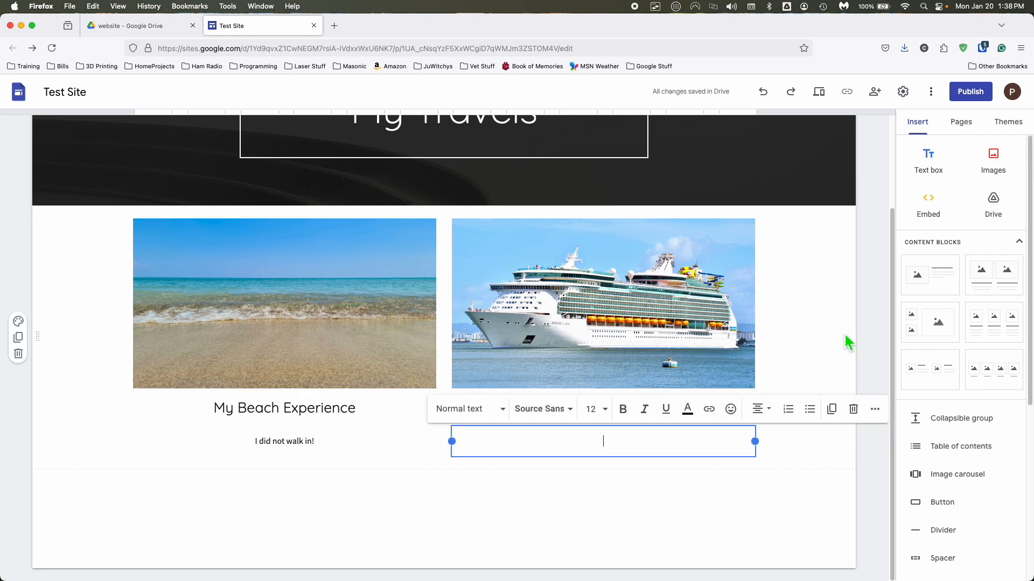
text(Mardi gra)
key(BackSpace)
key(BackSpace)
key(BackSpace)
key(BackSpace)
text(Gra)
click(810, 452)
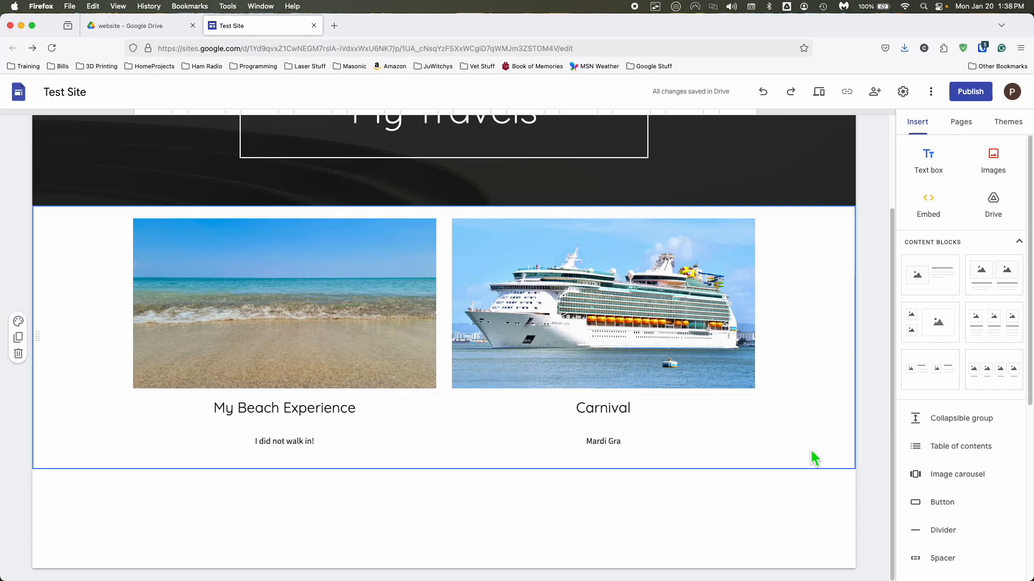
- Insert the content block with two stacked images beside a large one, and fill the large placeholder from a Google Images search for "mountains"
mouse_move(403, 505)
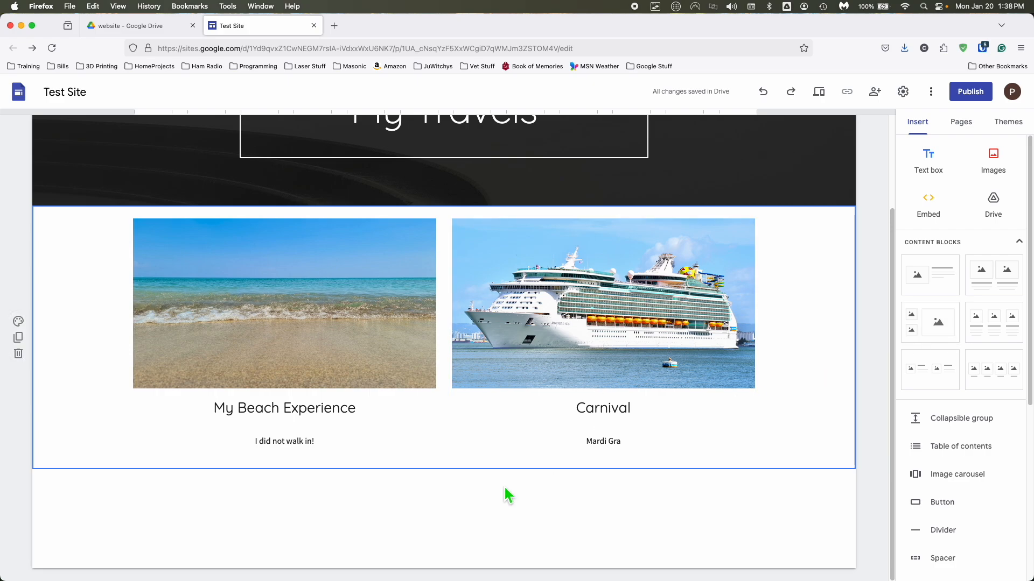
click(958, 333)
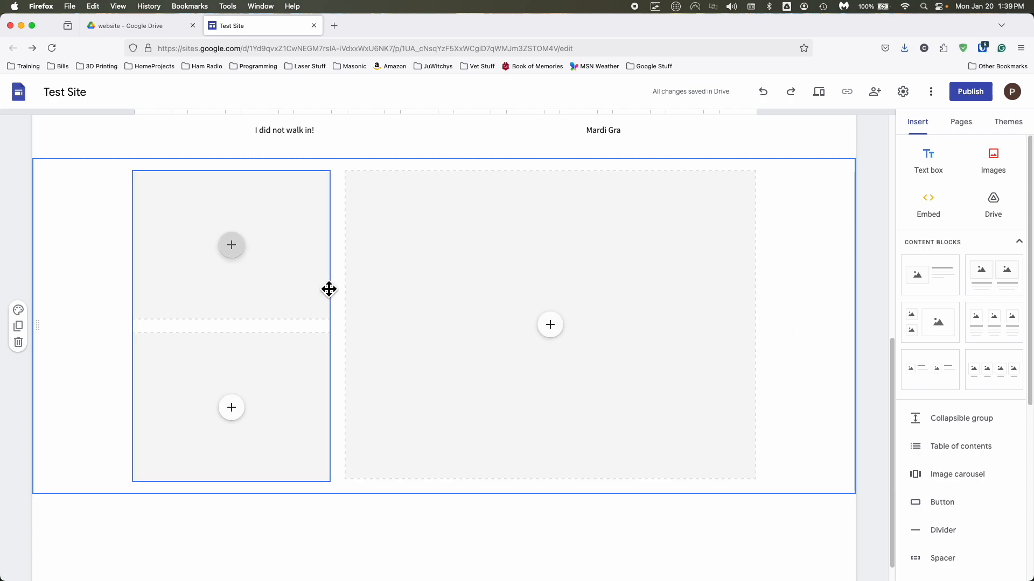
click(238, 256)
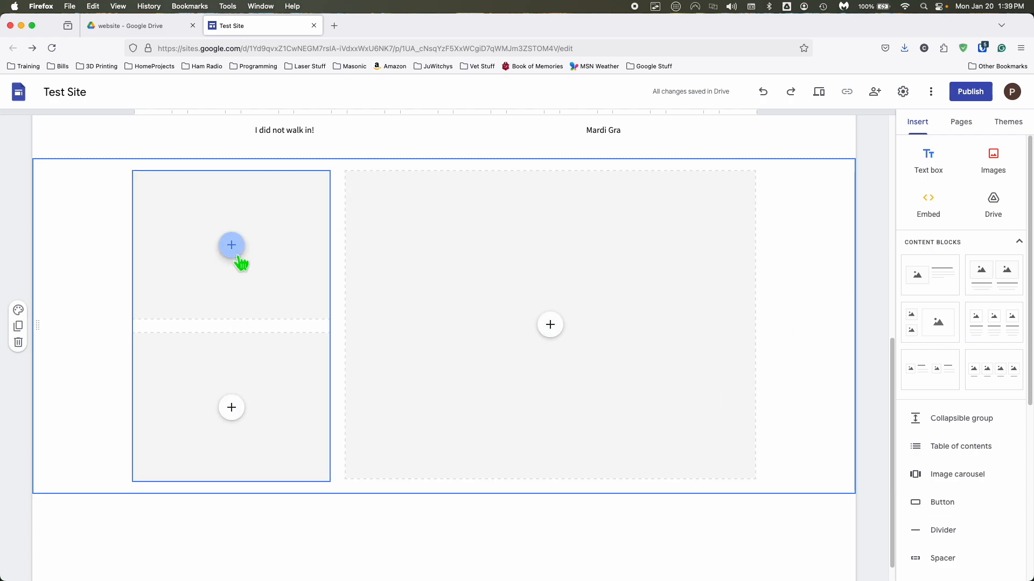
click(554, 329)
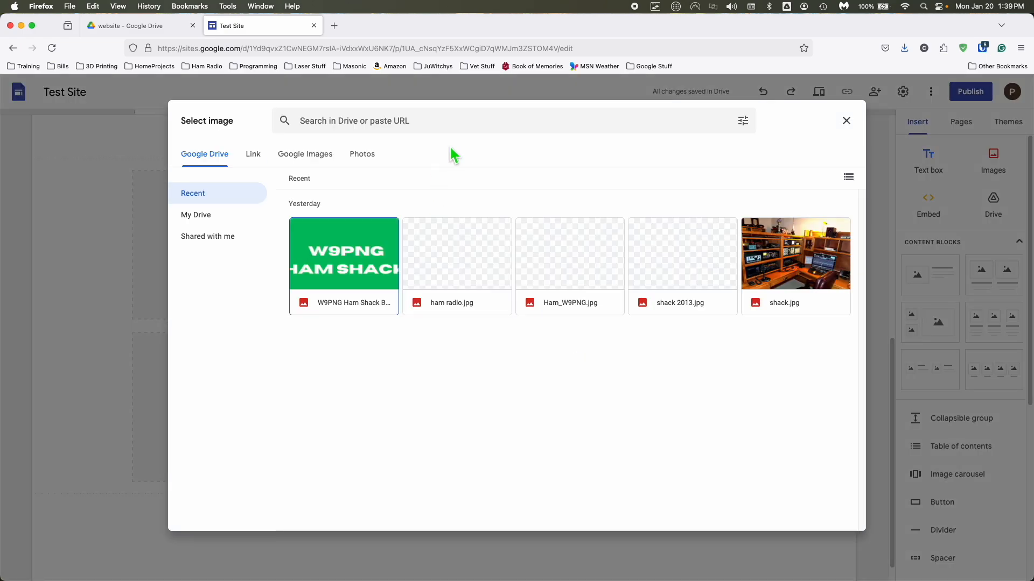
click(312, 155)
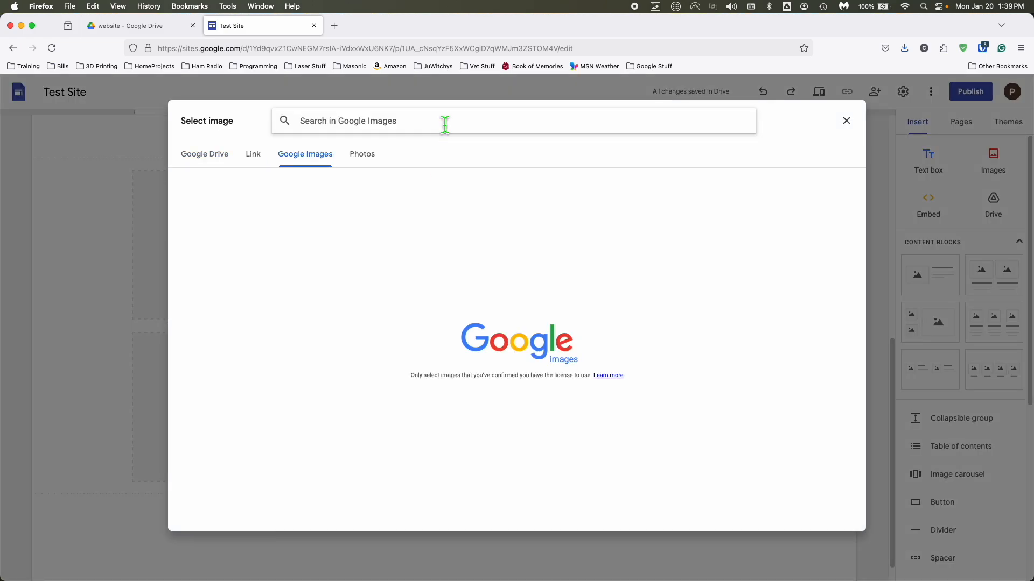
click(445, 125)
text(mountains)
key(Return)
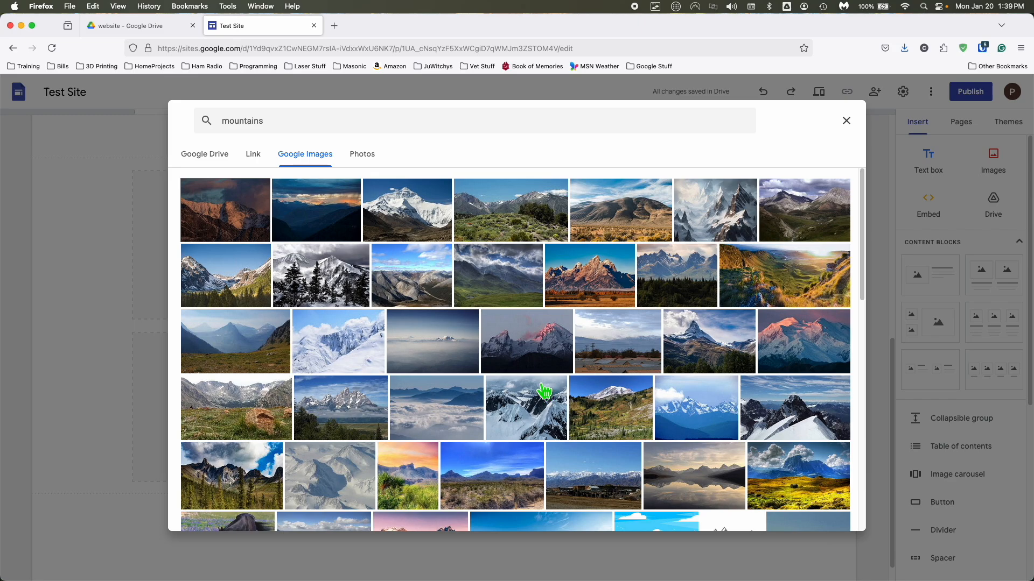
click(520, 227)
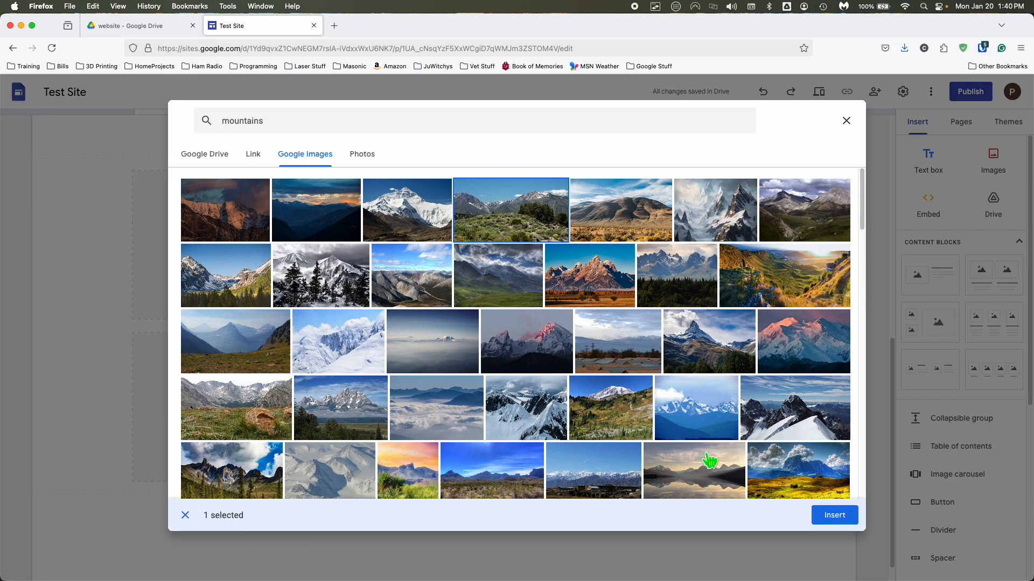
click(837, 518)
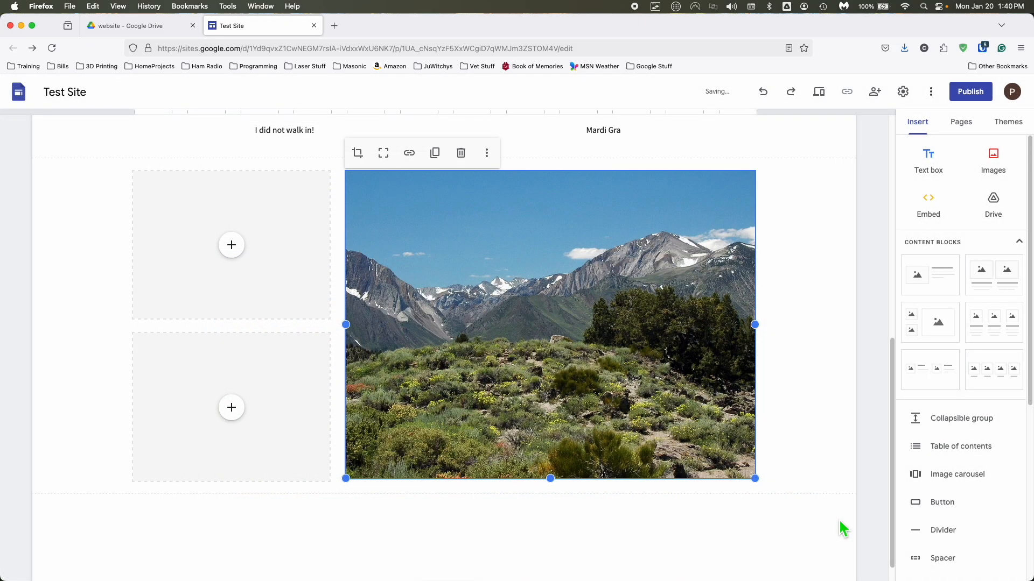
- Fill the lower small placeholder with a blue-sky forested ridge photo from a Google Images search for "smokey mountains"
click(241, 416)
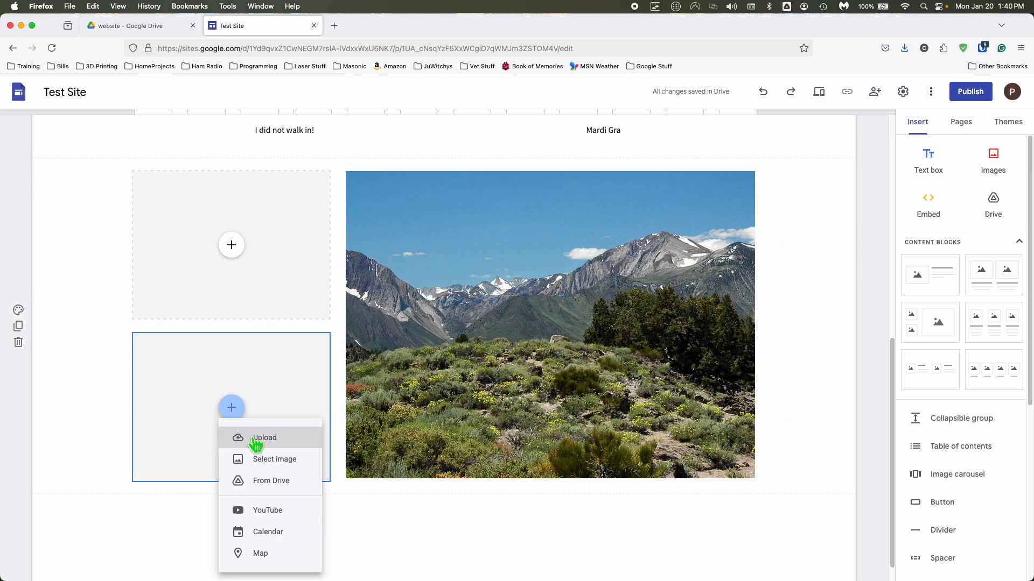
click(266, 464)
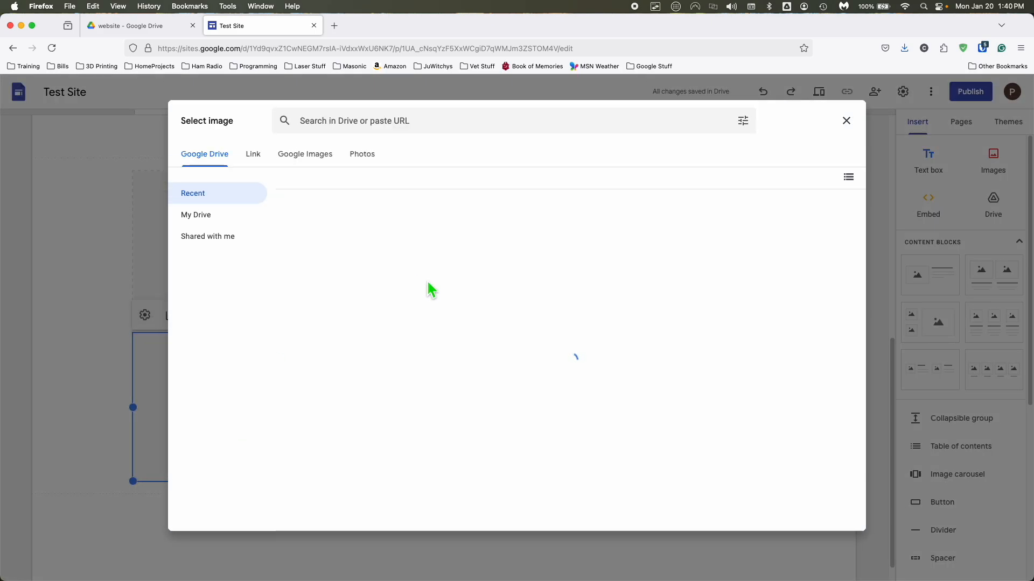
click(338, 163)
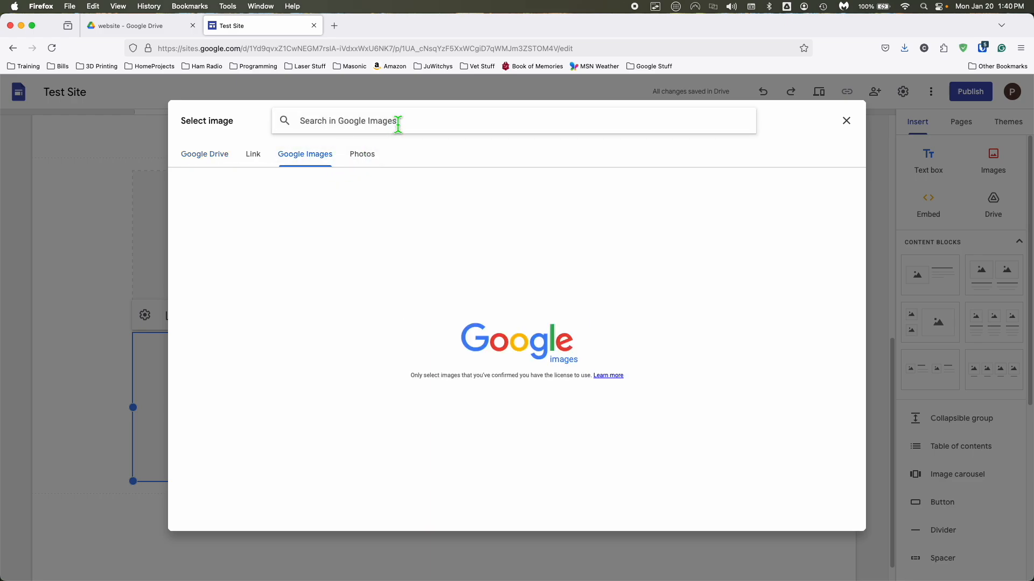
text(smokey mountains)
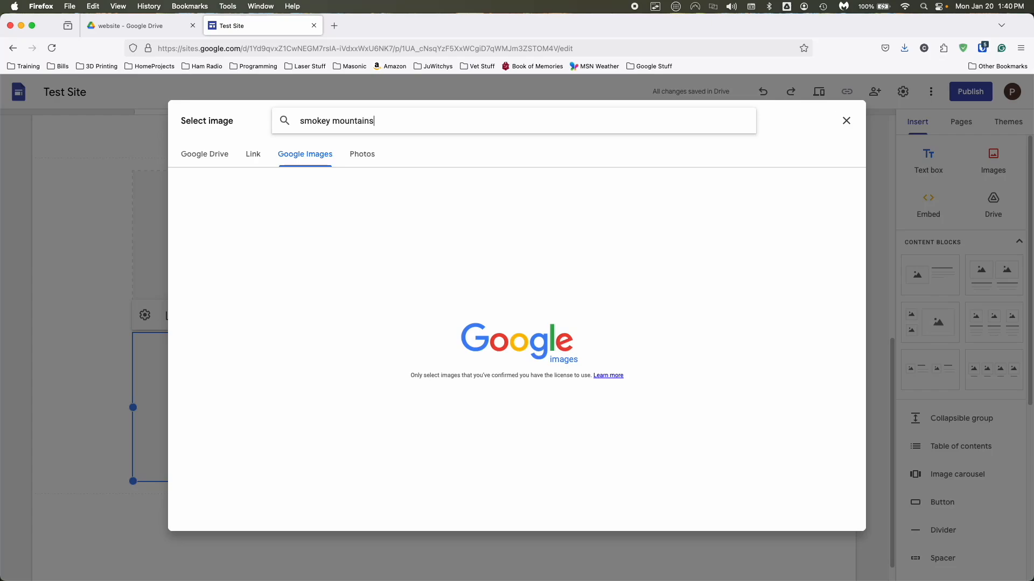
key(Return)
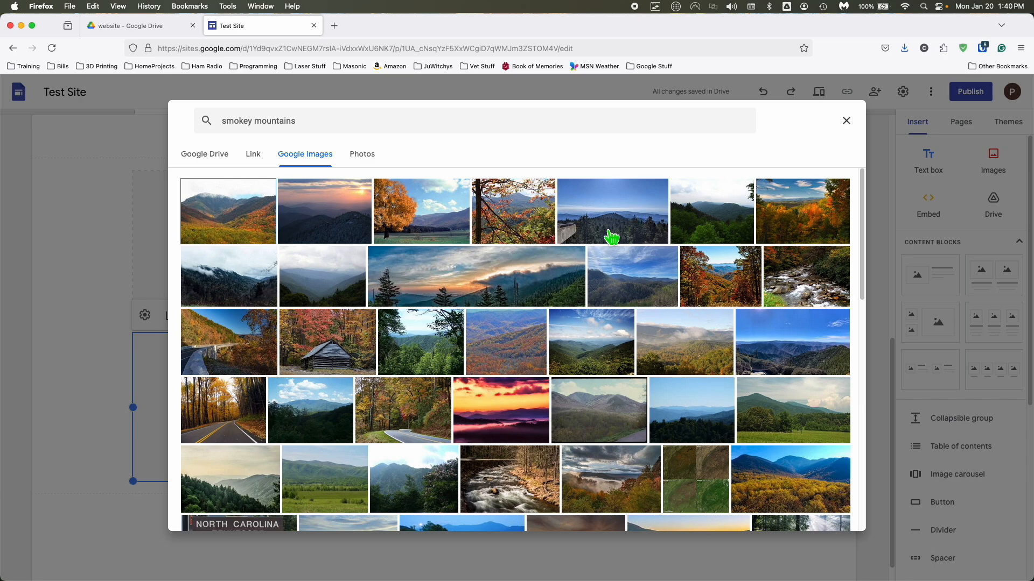
click(644, 231)
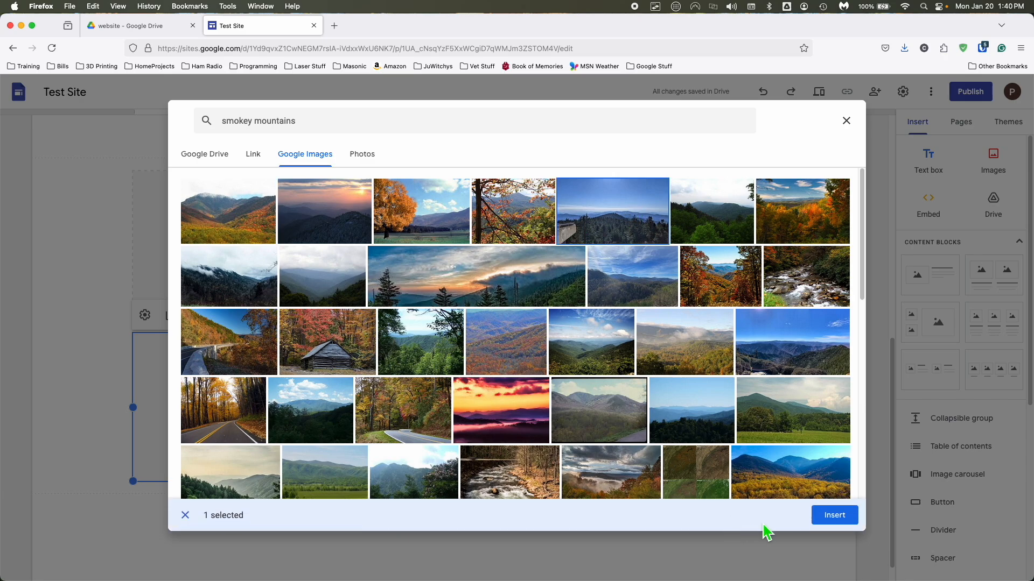
click(850, 520)
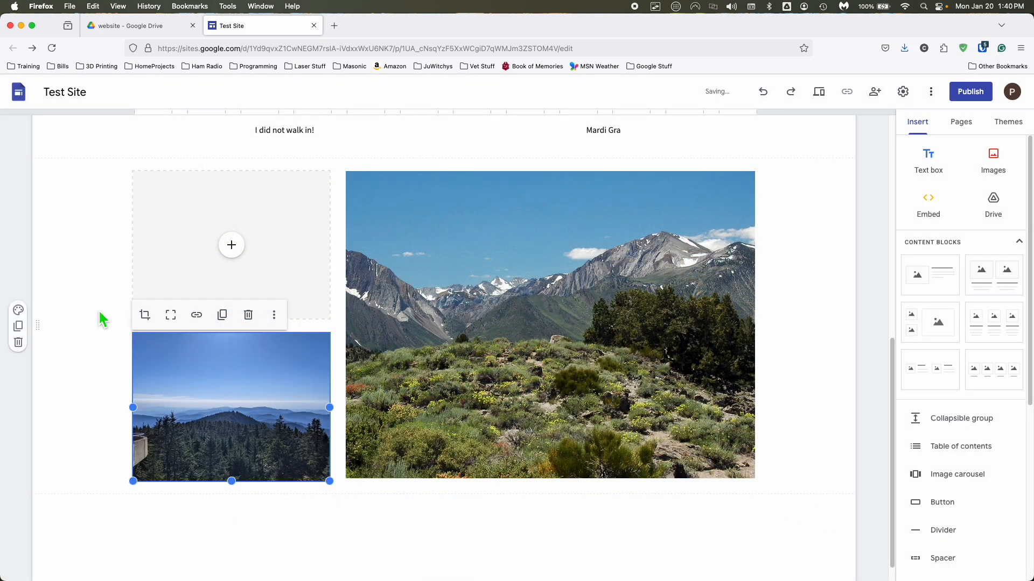
- Fill the upper small placeholder with a group photo of hikers on a misty forest trail from a Google Images search for "smokies"
click(231, 247)
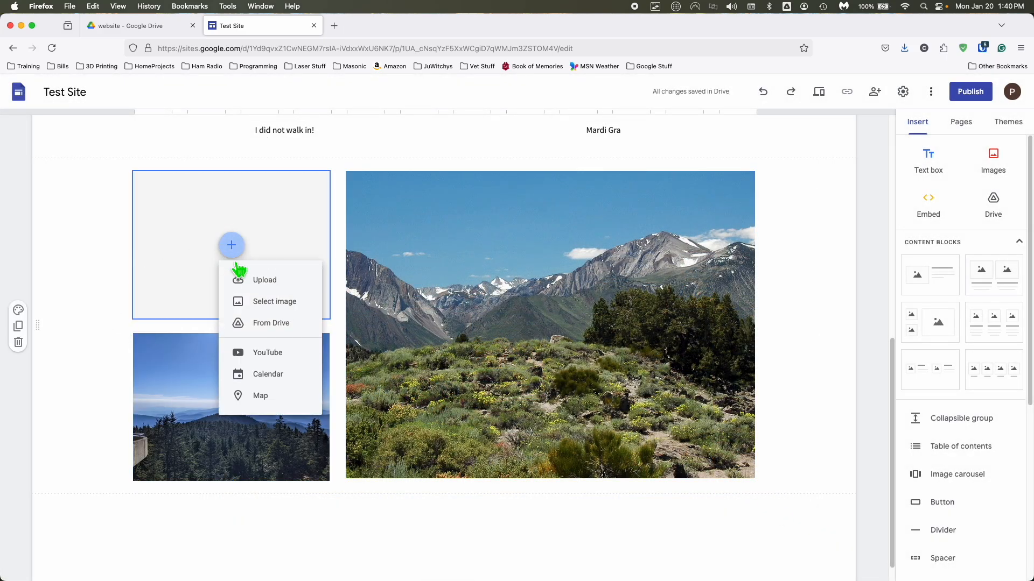
click(258, 307)
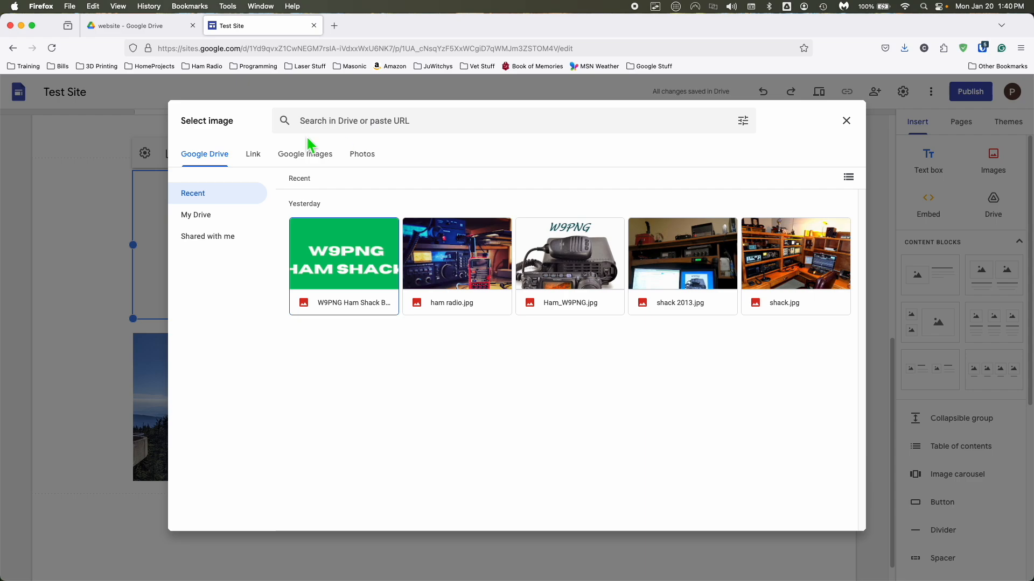
click(305, 156)
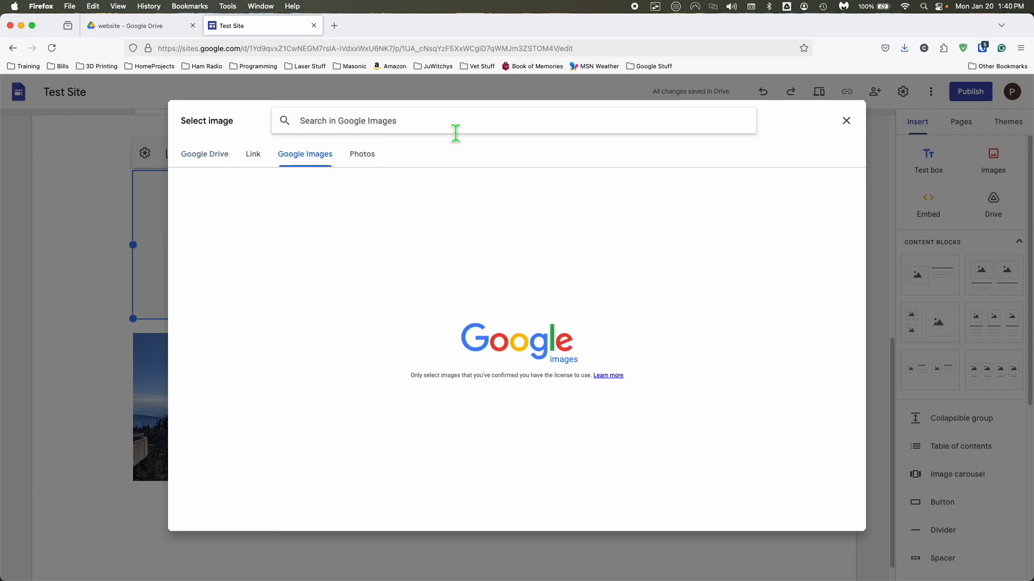
text(sm)
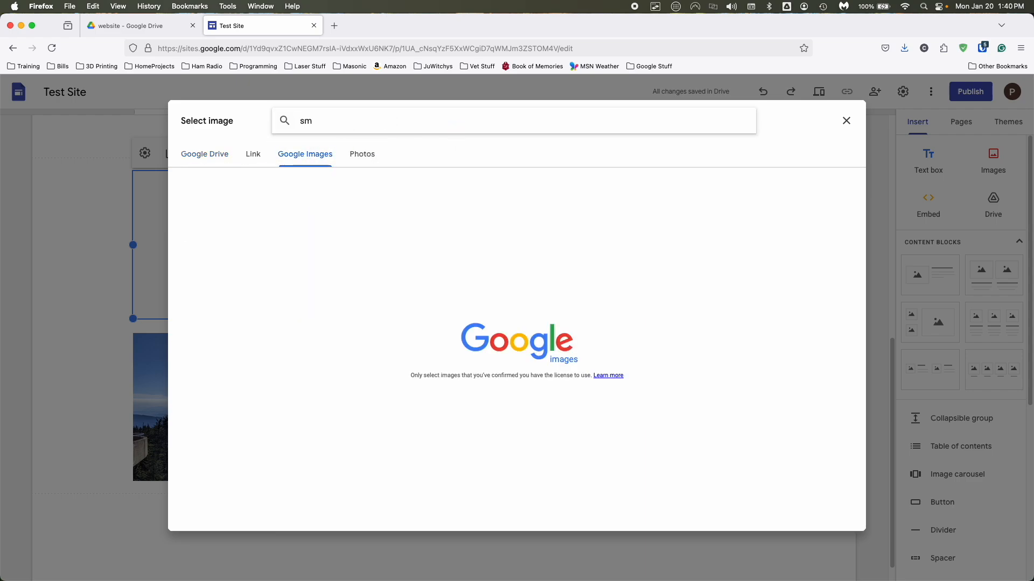
text(okies)
key(Return)
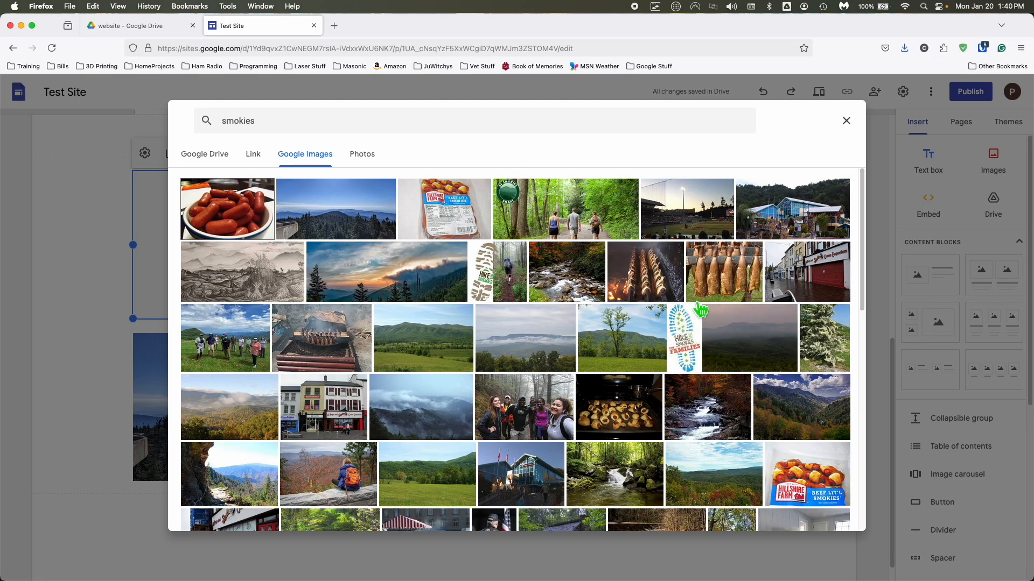
scroll(502, 339, down, 3)
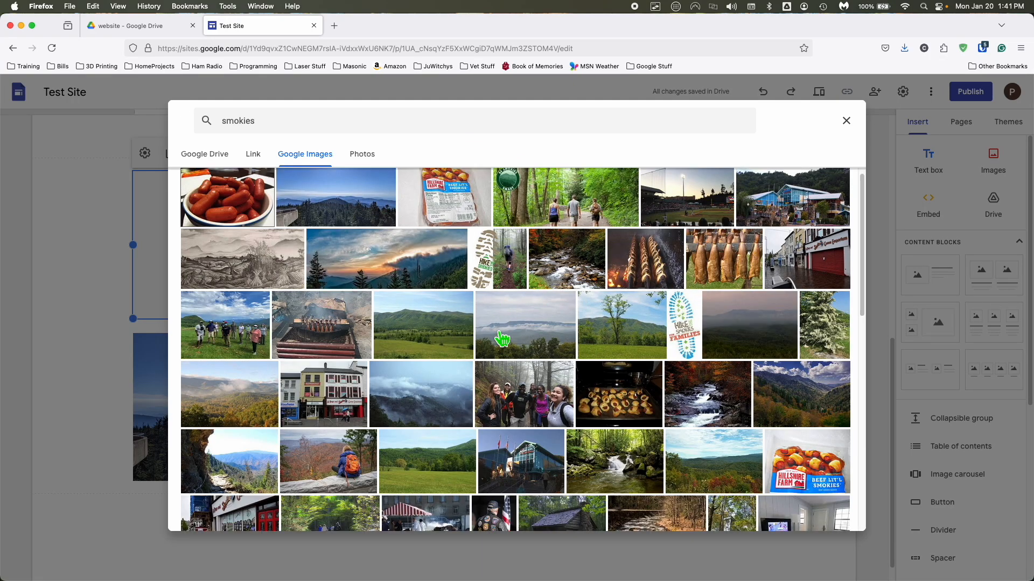
scroll(392, 347, down, 2)
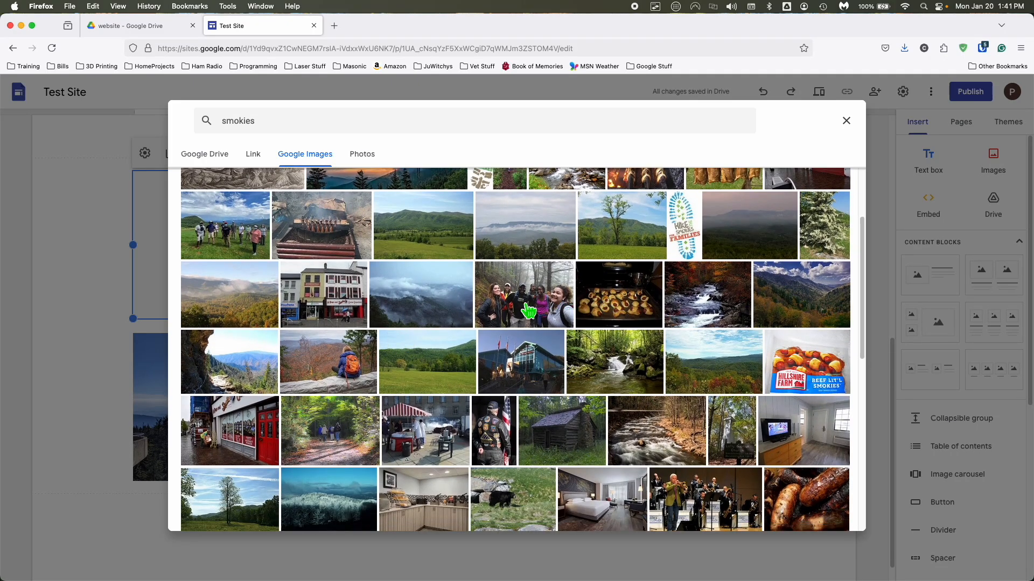
click(527, 311)
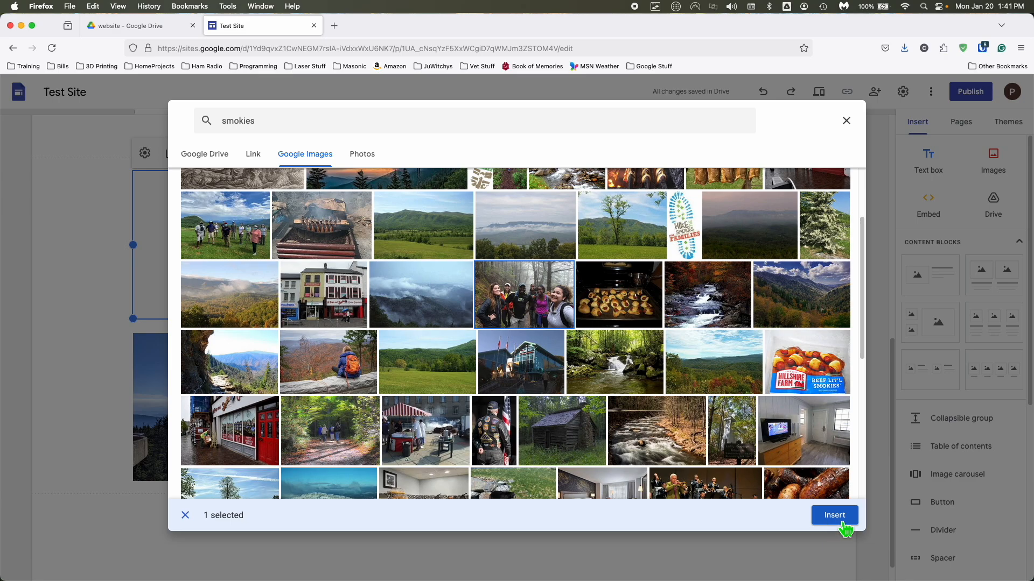
click(835, 516)
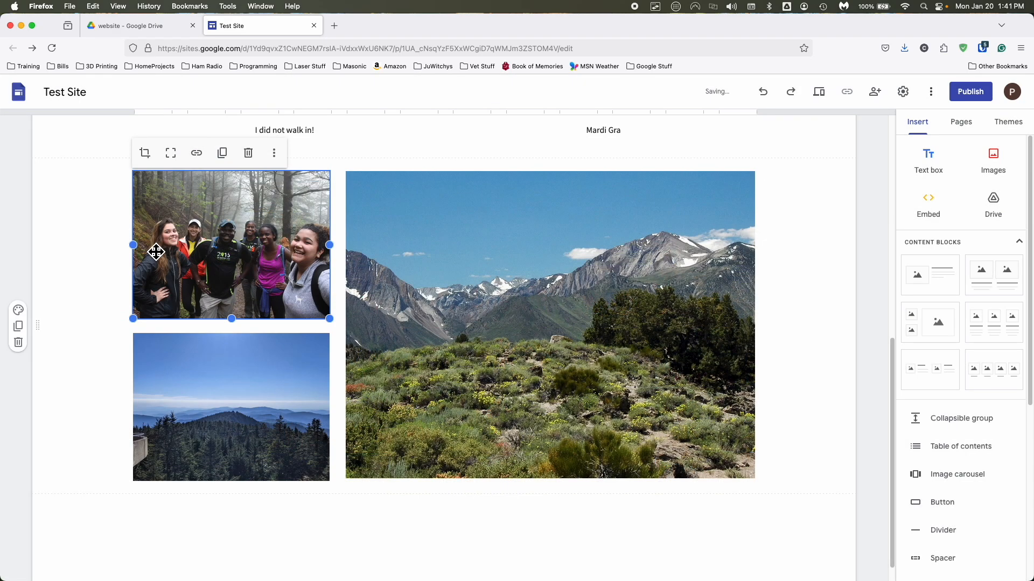
click(106, 191)
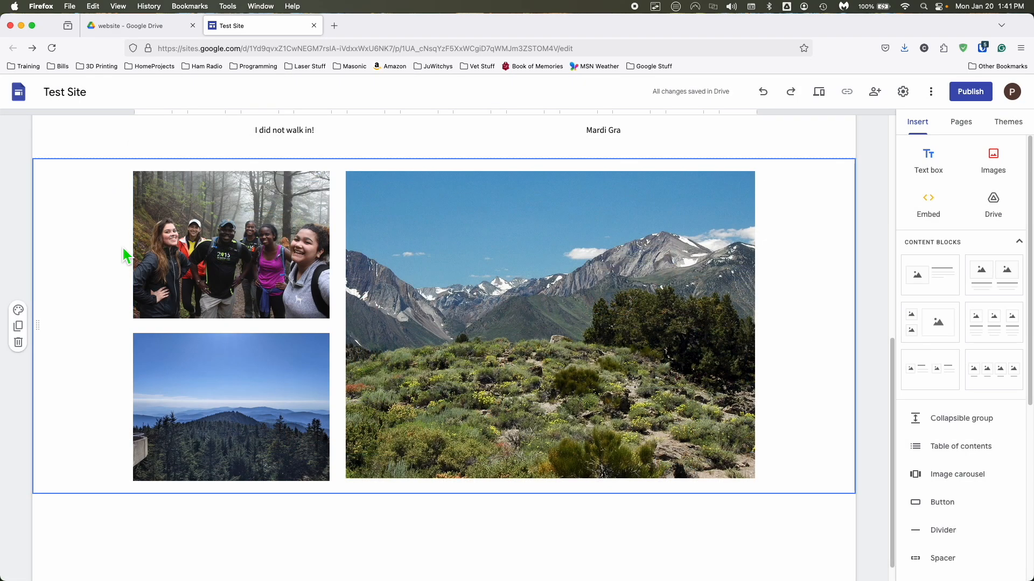
- Insert the account's own Google calendar below the mountain photo collage
scroll(855, 233, down, 1)
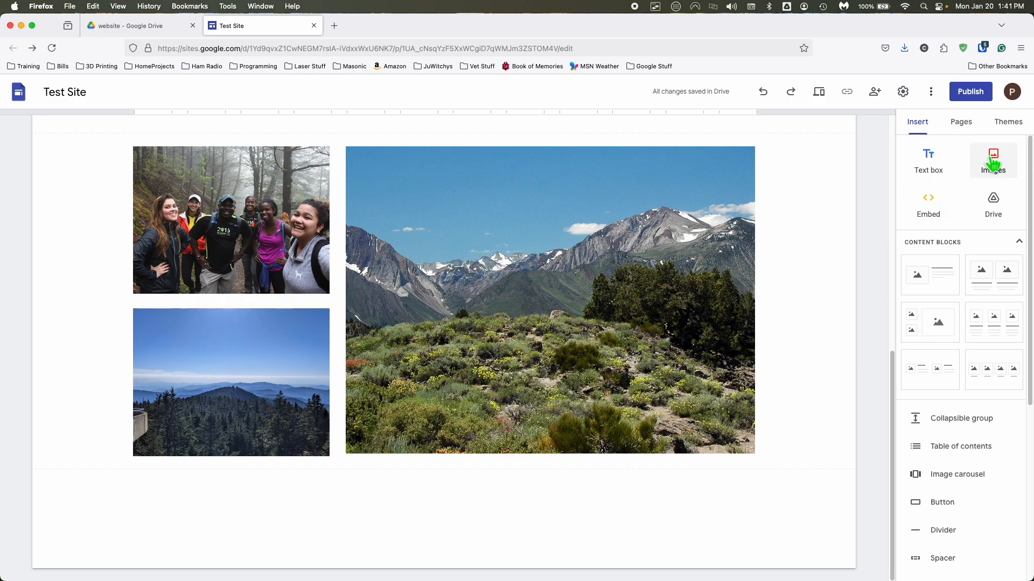
scroll(990, 153, down, 4)
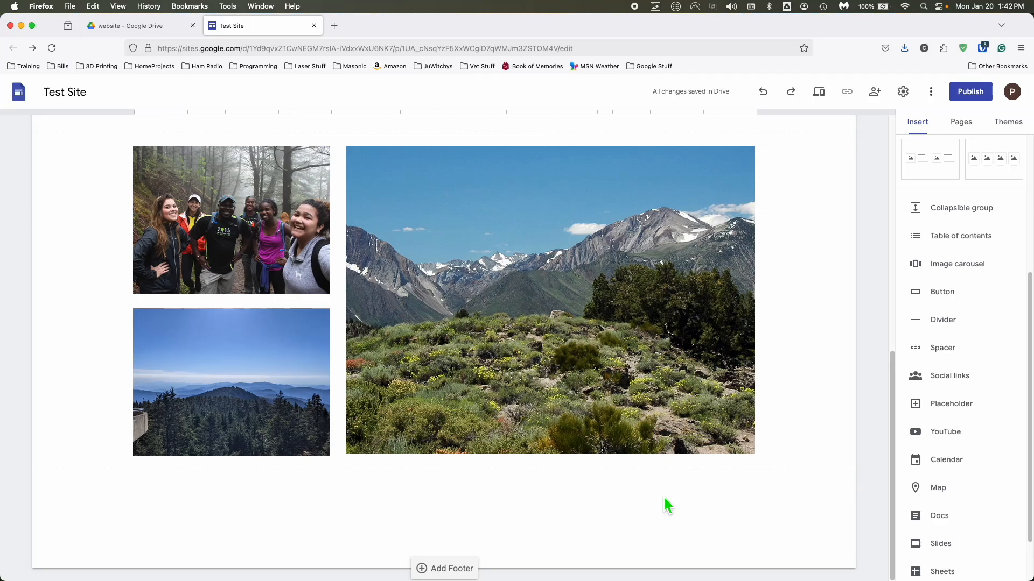
click(963, 474)
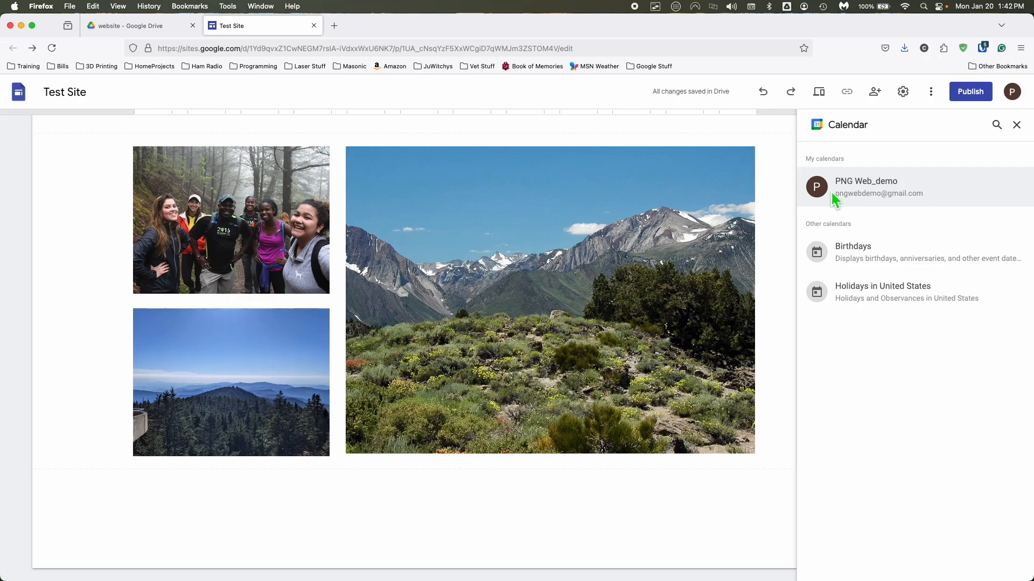
click(884, 198)
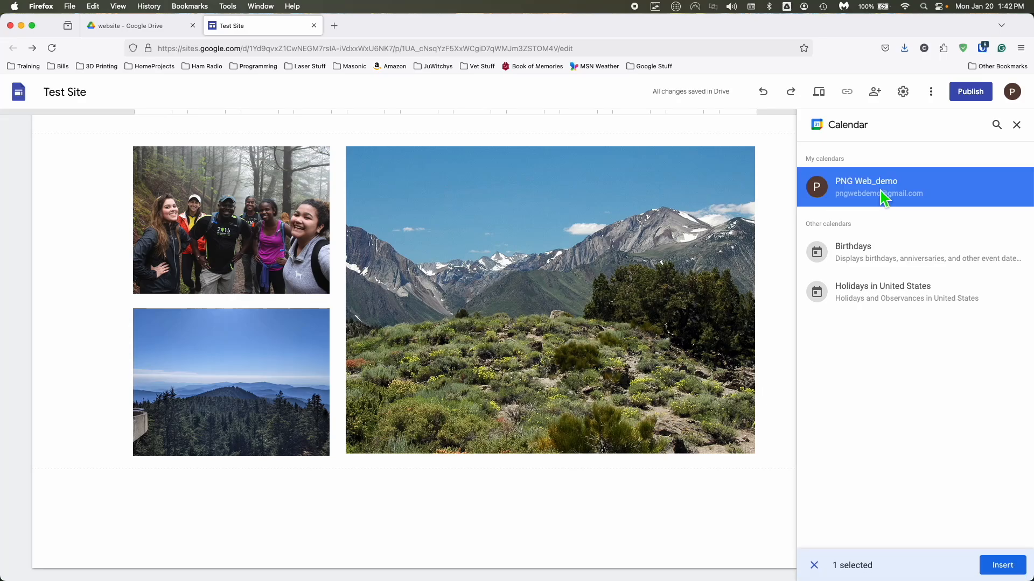
click(1019, 574)
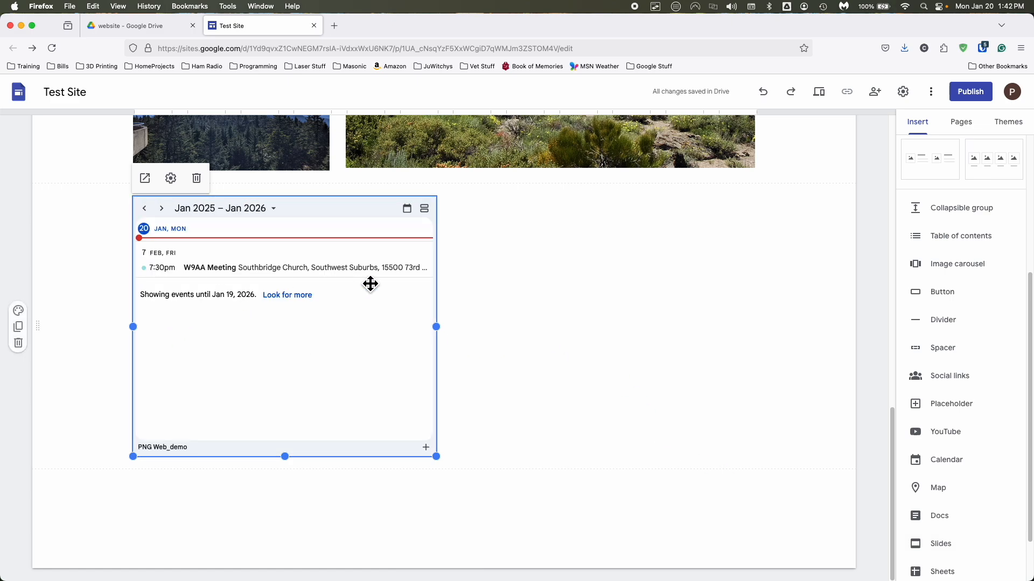
scroll(370, 284, up, 1)
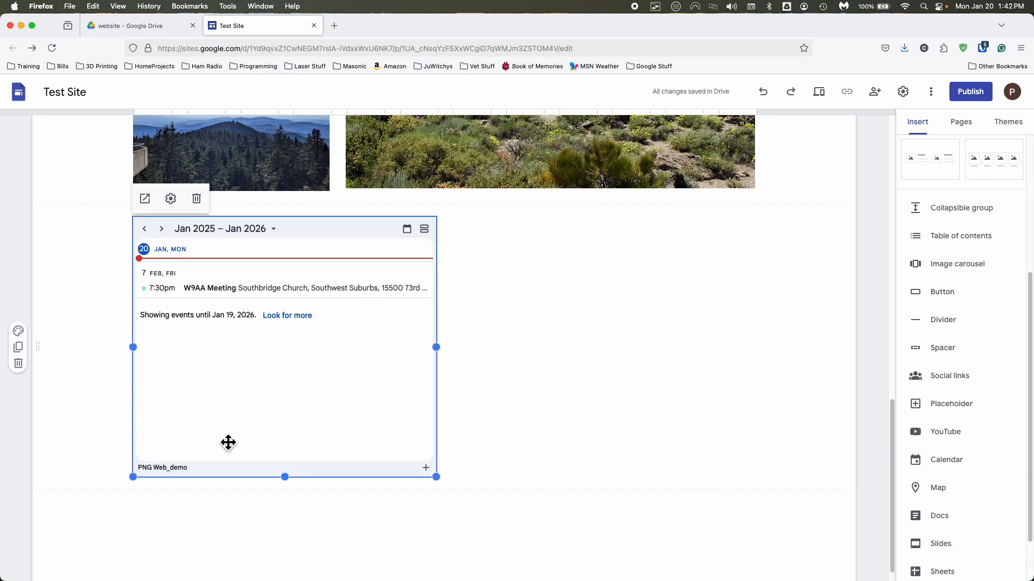
scroll(641, 360, up, 2)
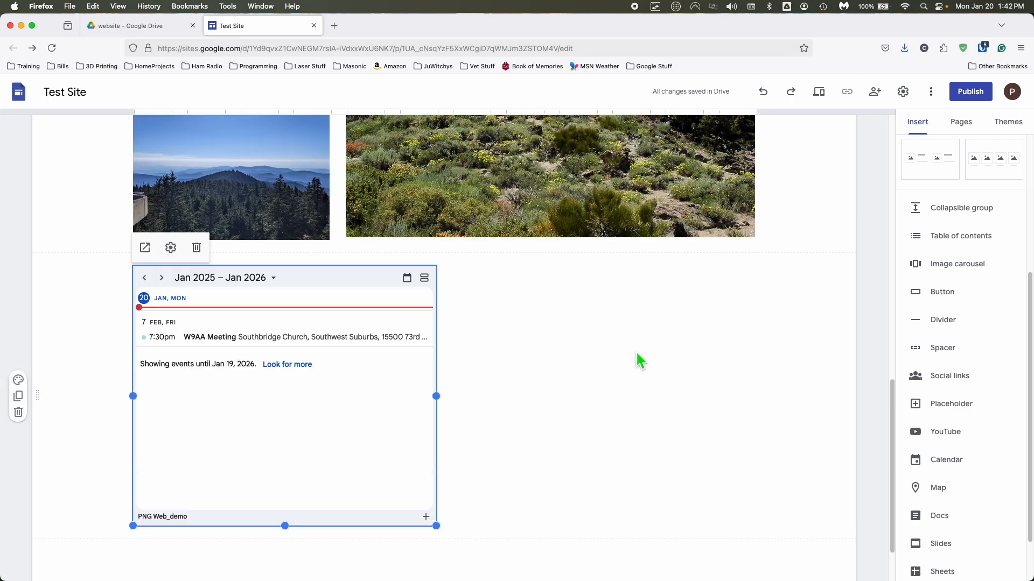
click(514, 376)
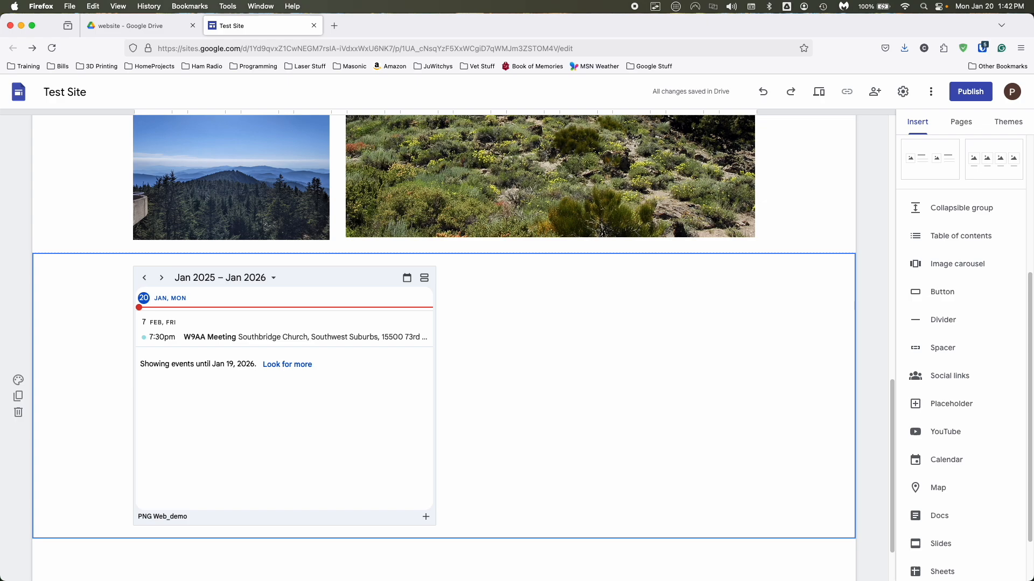
- Insert the "Free Website Setup" Google Slides presentation into the page
scroll(879, 387, down, 1)
scroll(947, 370, down, 2)
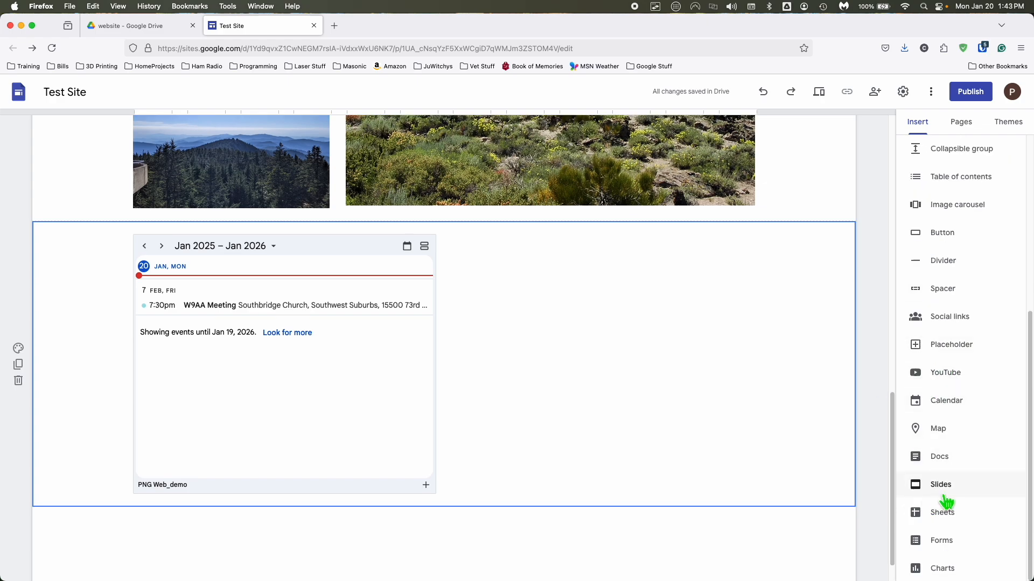
click(866, 423)
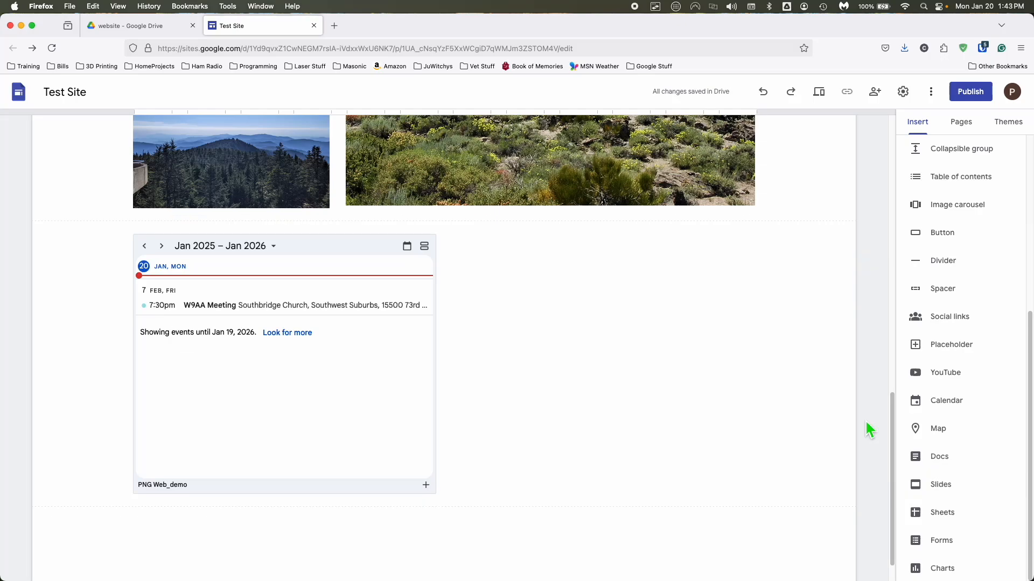
click(945, 498)
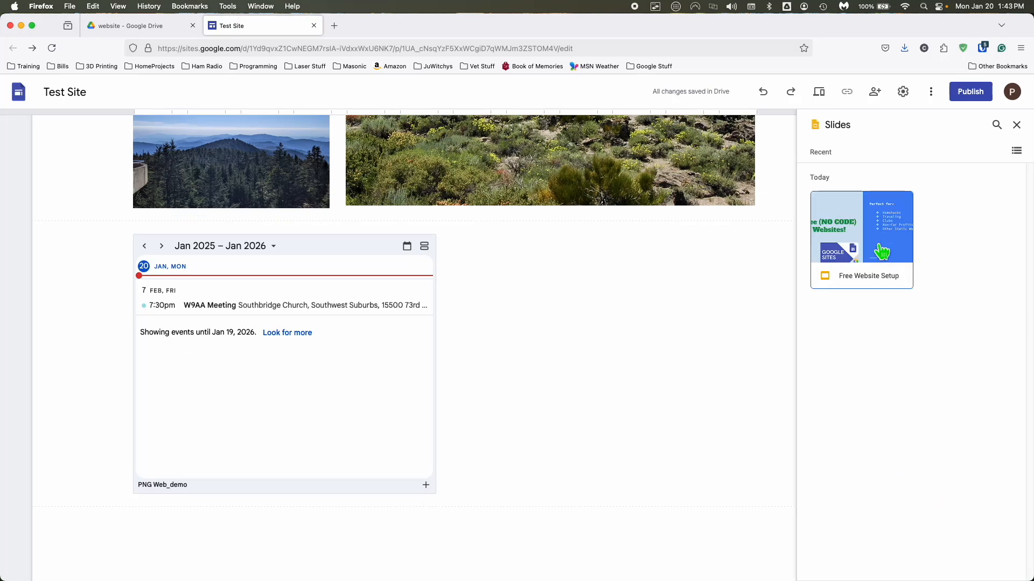
click(881, 252)
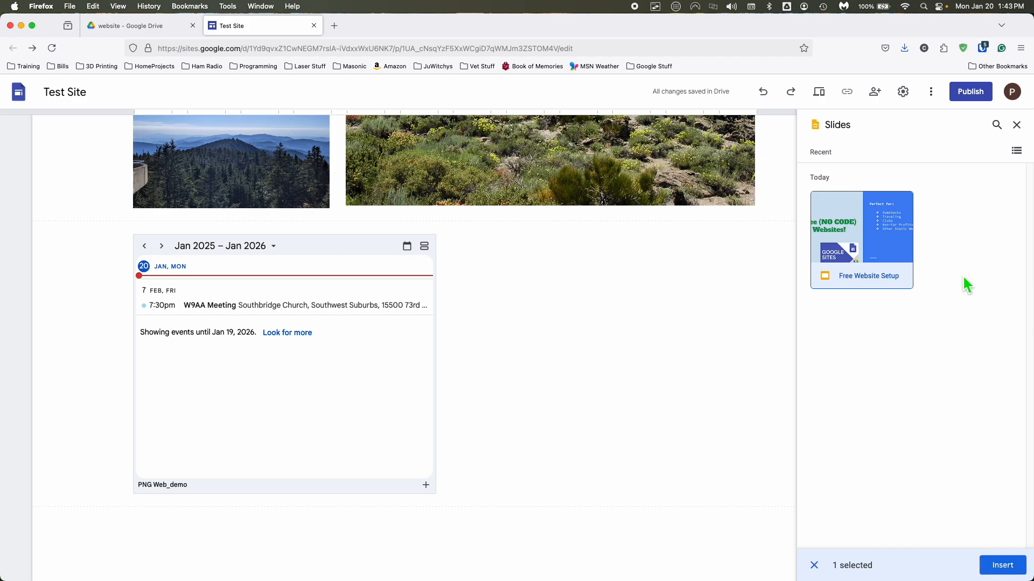
click(1018, 575)
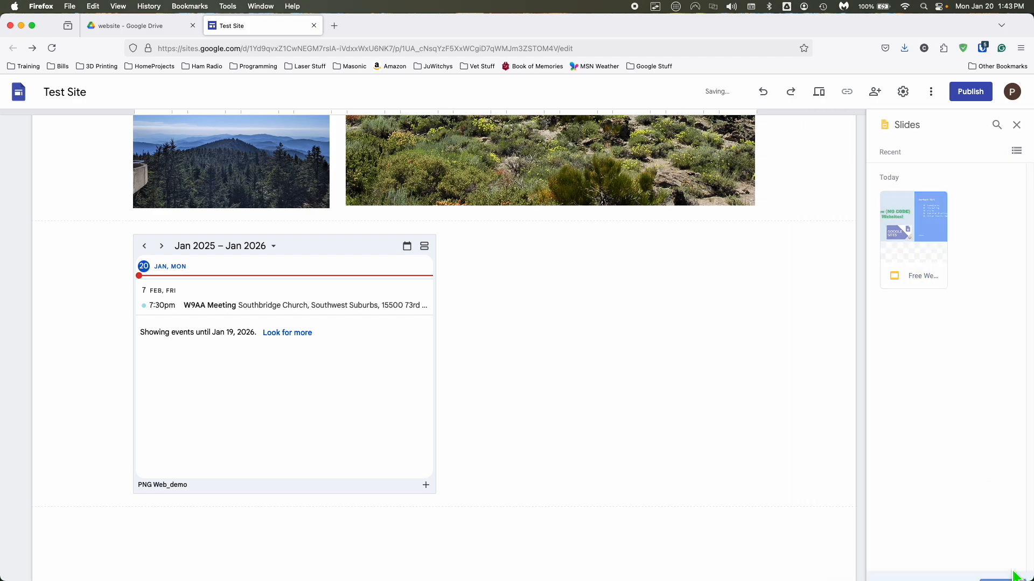
- Move the embedded presentation up into the calendar's section, to the right of the calendar
scroll(610, 384, up, 1)
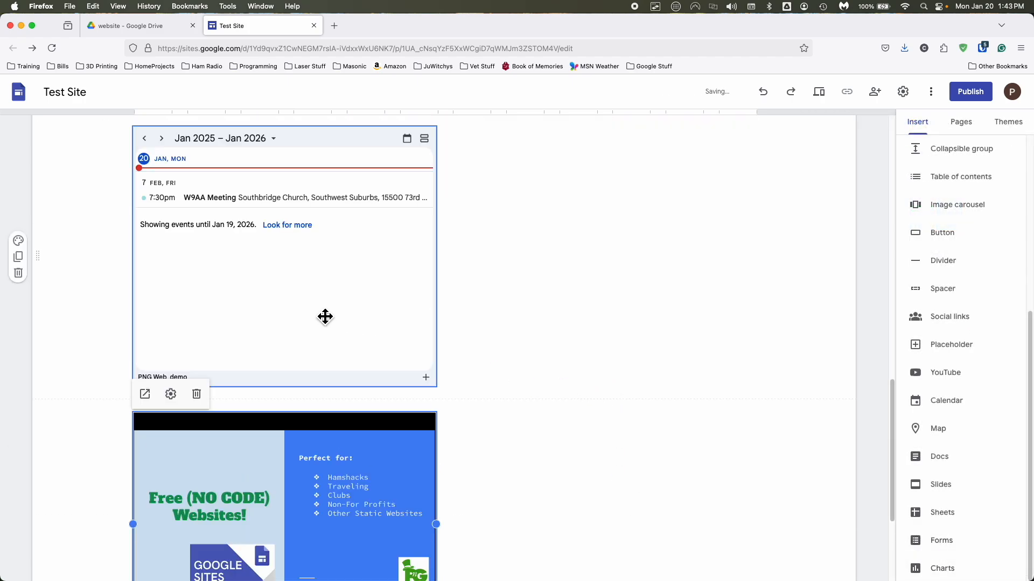
scroll(511, 416, down, 1)
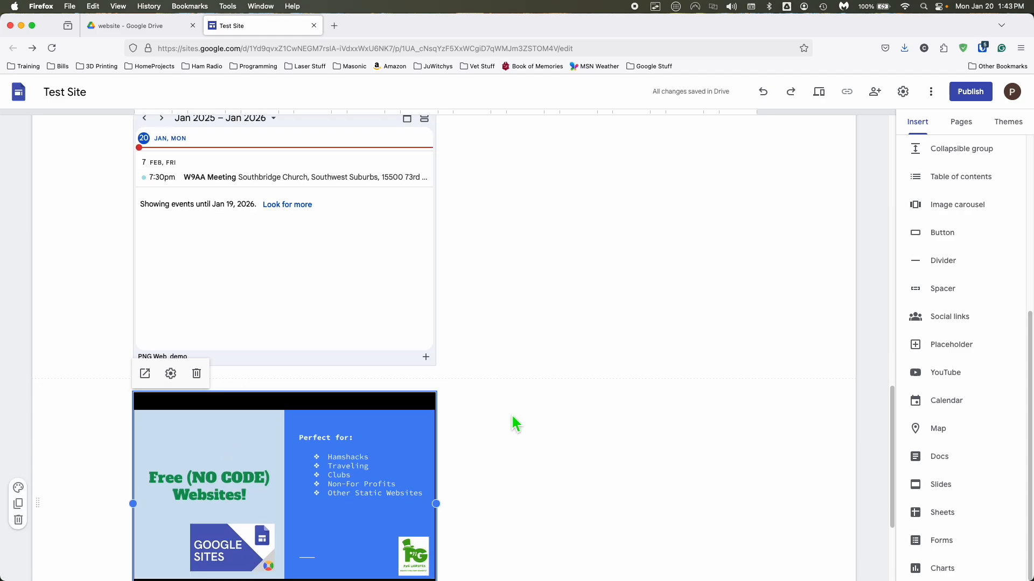
scroll(512, 417, down, 1)
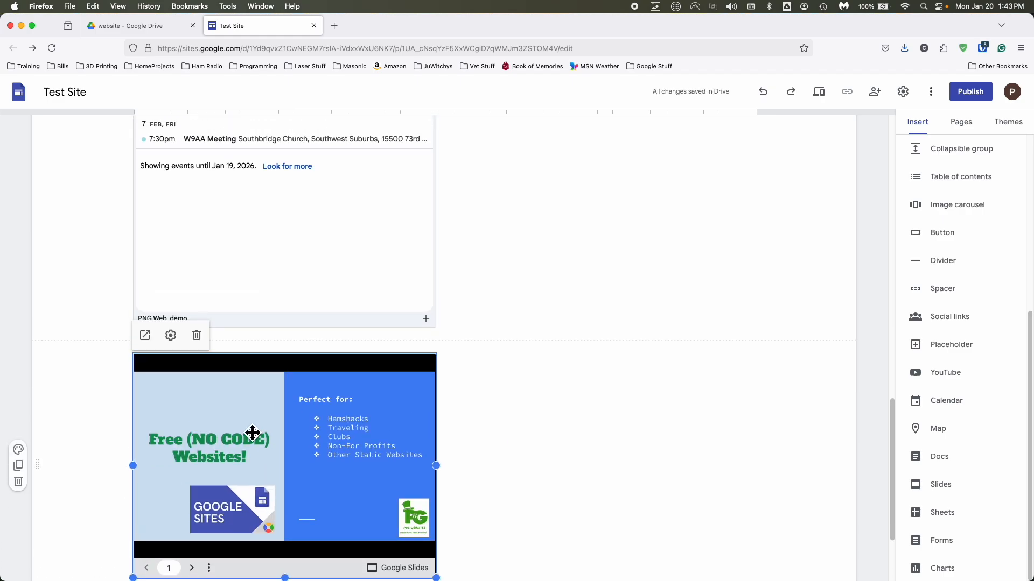
drag(282, 395, 497, 198)
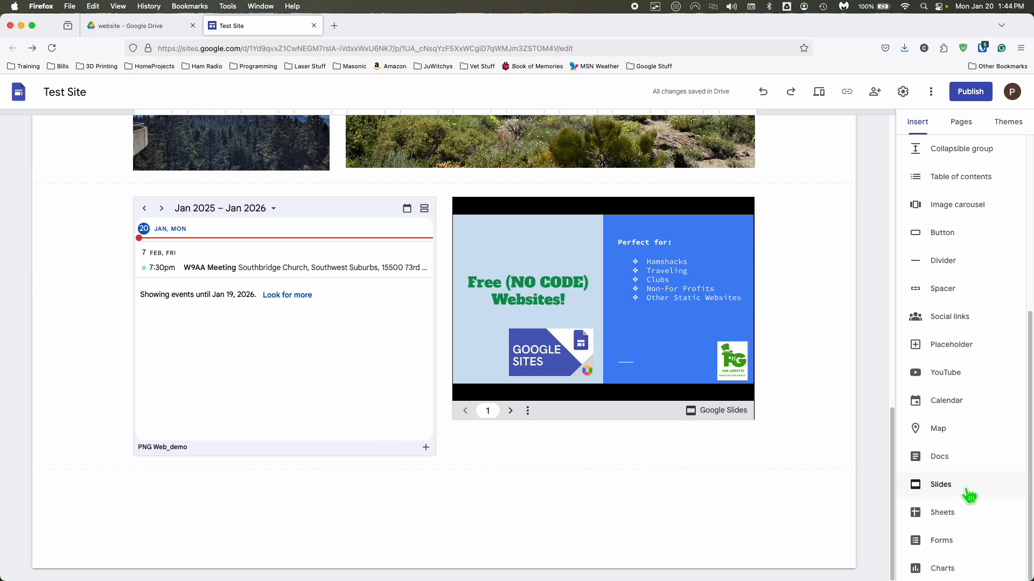
- Insert the "W9PNG Log" Google Sheets spreadsheet below the calendar and presentation
click(952, 524)
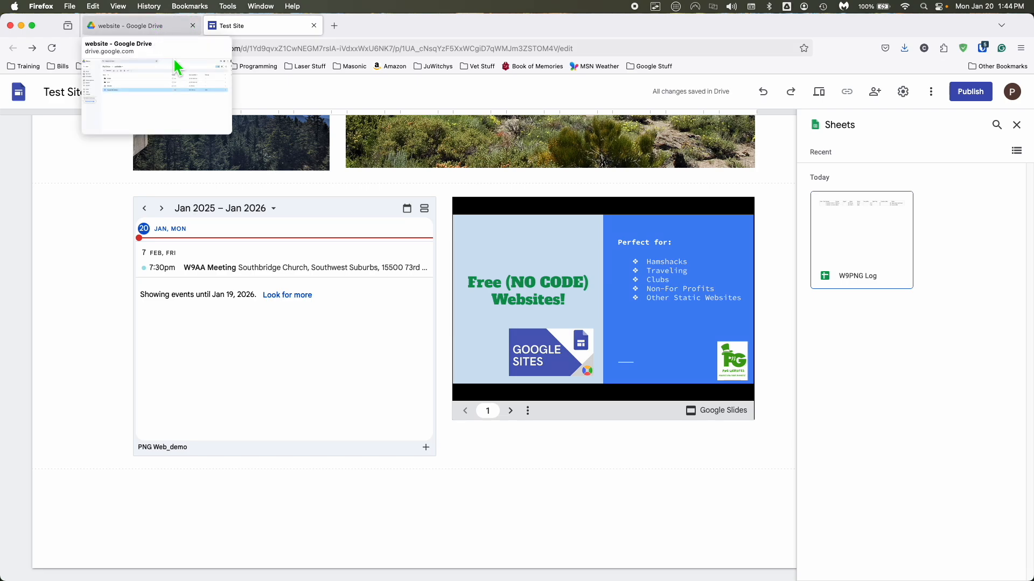
click(856, 251)
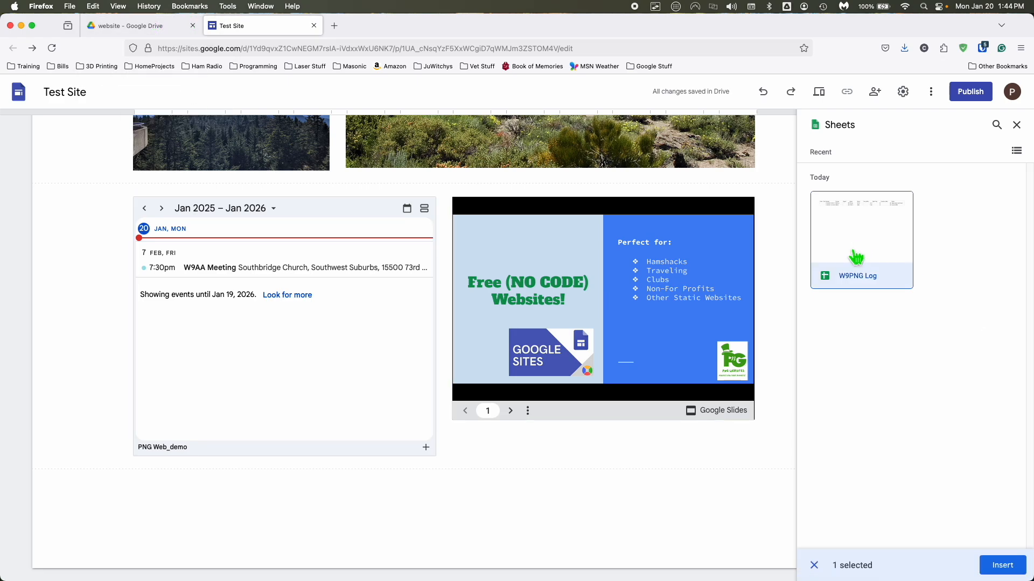
click(1002, 565)
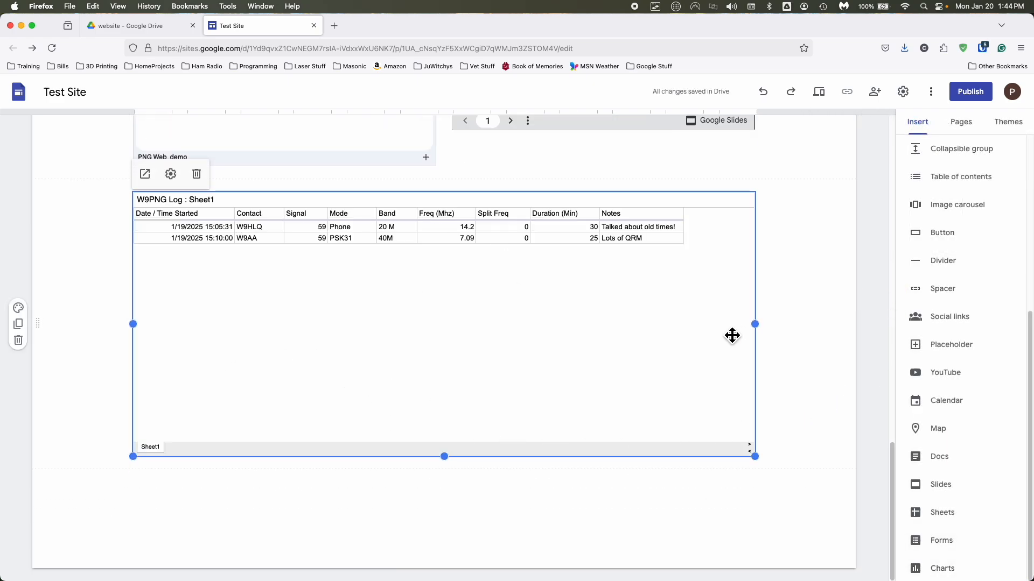
- Review the page layout from the embedded log spreadsheet up to the mountain photo collage
scroll(818, 323, up, 7)
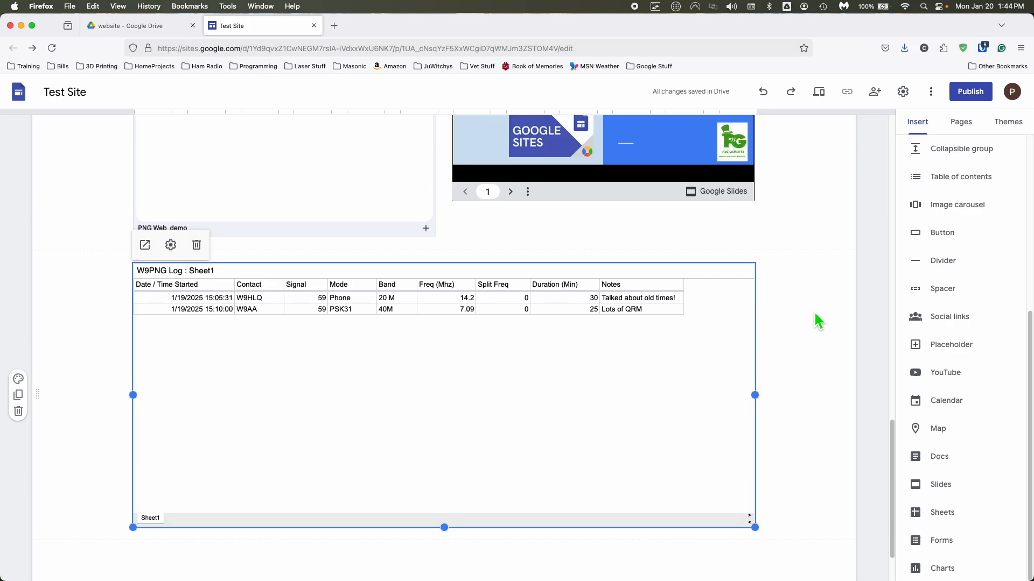
scroll(814, 311, down, 2)
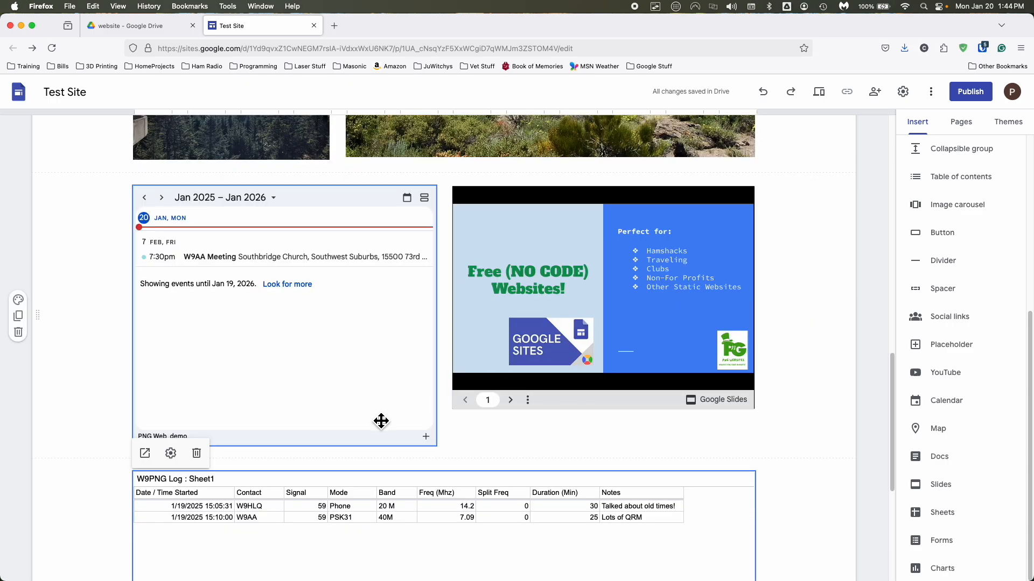
scroll(792, 414, up, 1)
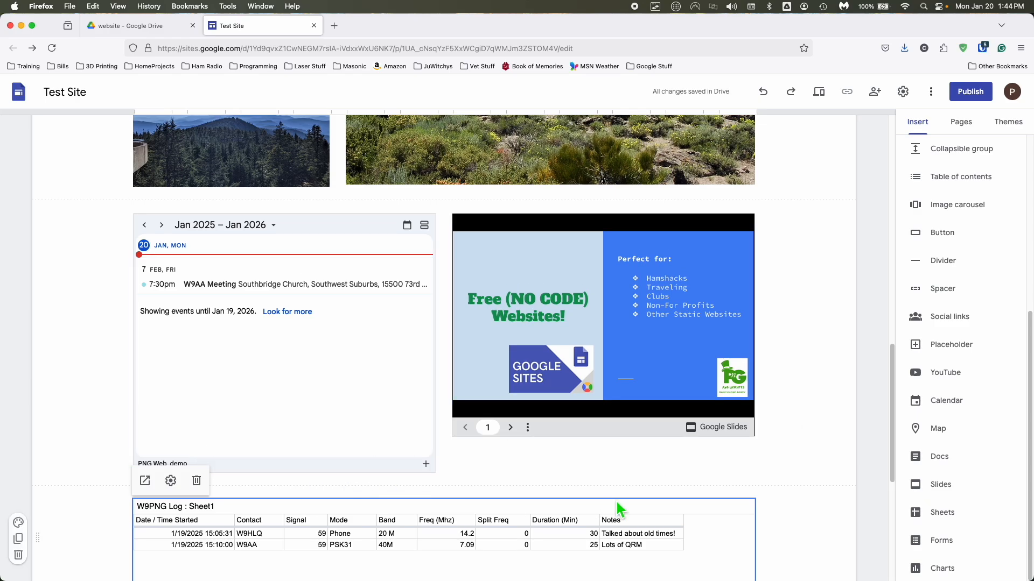
scroll(820, 474, up, 2)
scroll(822, 448, up, 1)
scroll(822, 449, down, 4)
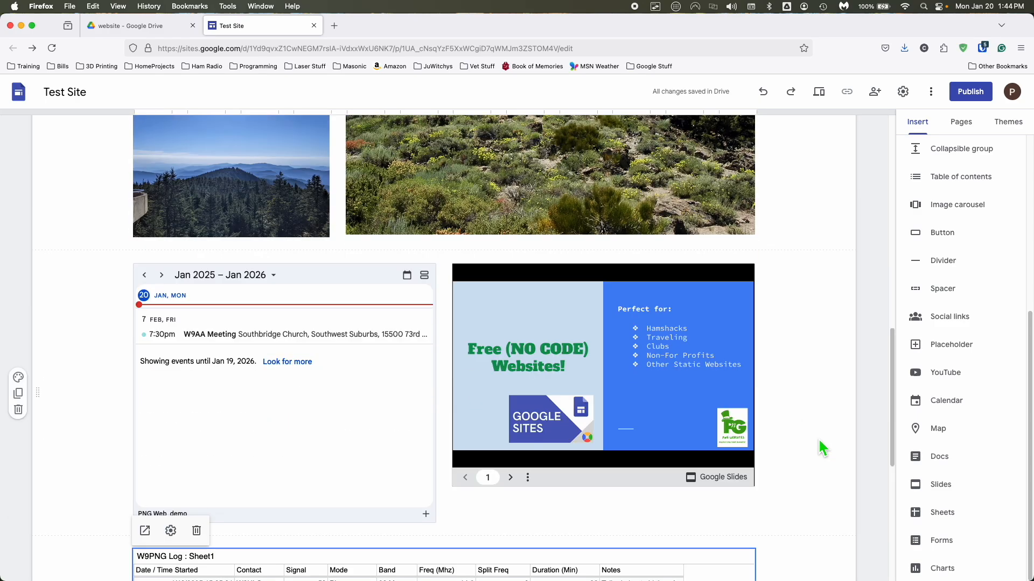
scroll(822, 448, up, 5)
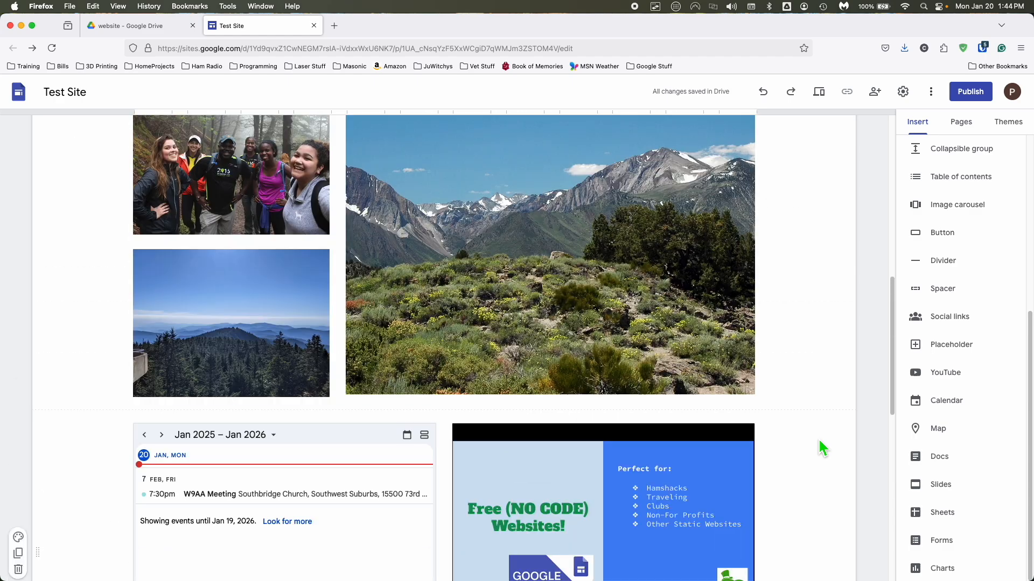
- Add a new page named "Page 2" to the site
scroll(822, 449, down, 3)
scroll(820, 449, down, 4)
scroll(819, 446, up, 3)
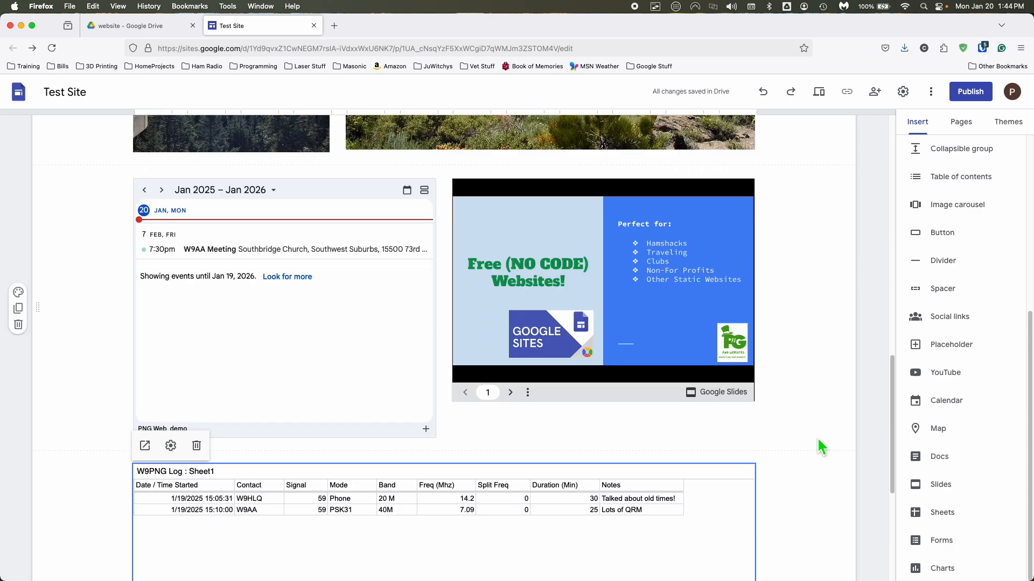
scroll(833, 357, up, 6)
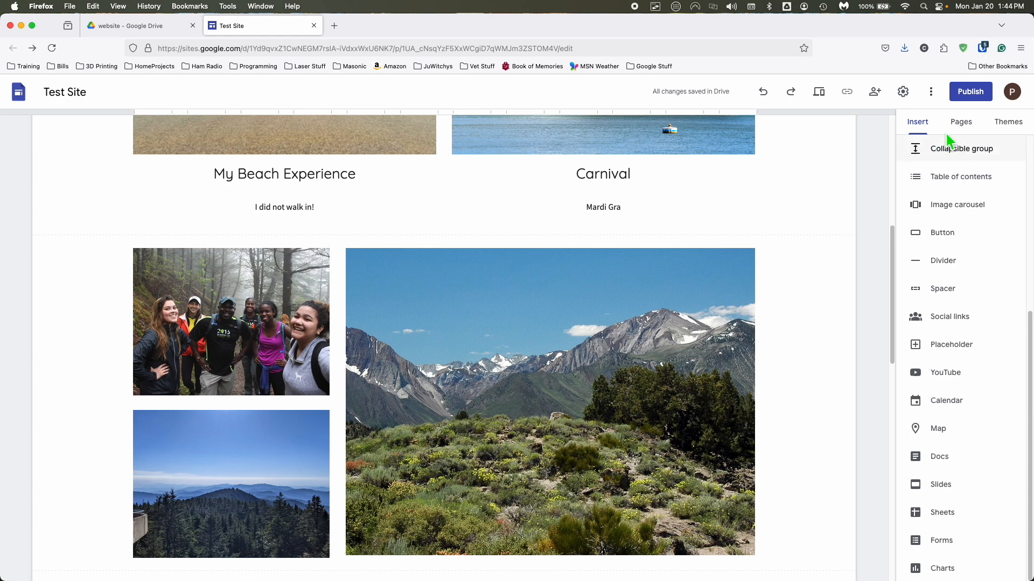
click(962, 129)
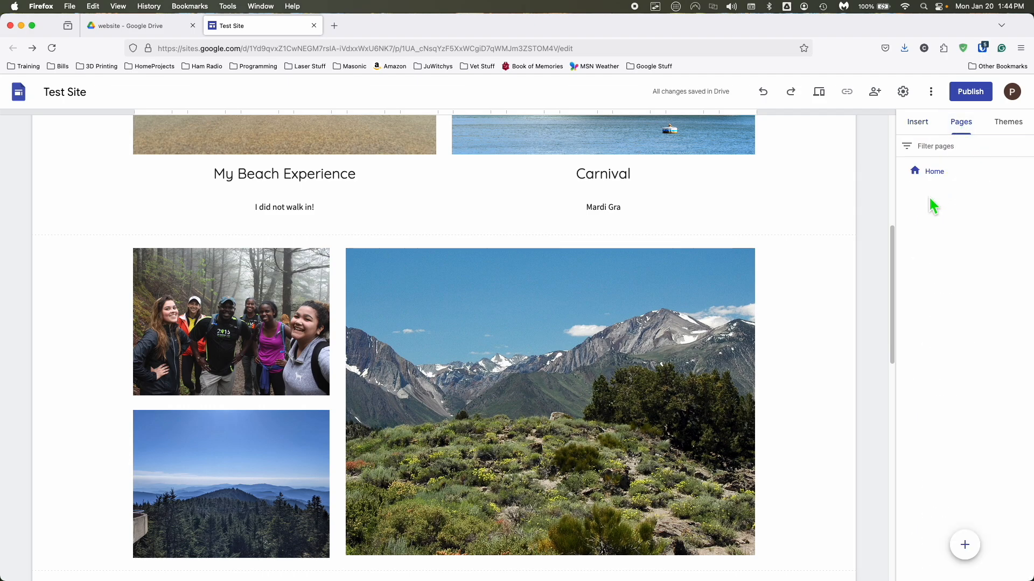
mouse_move(964, 547)
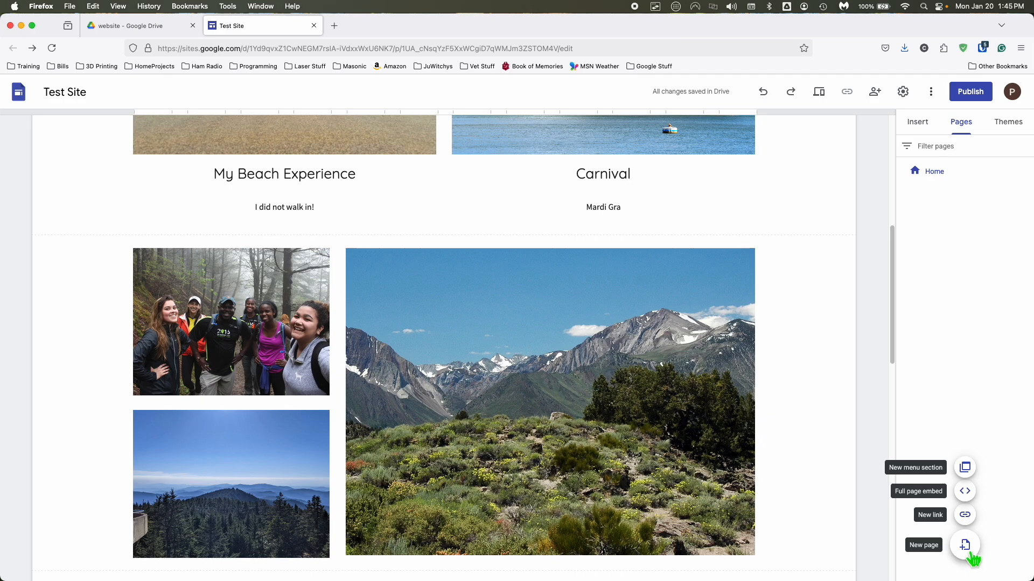
click(964, 545)
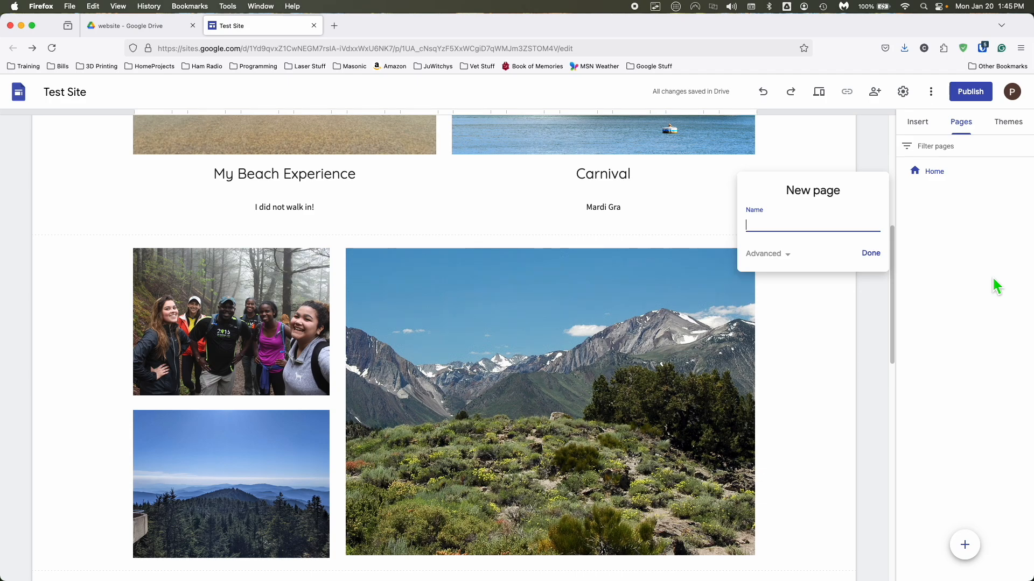
text(Page 2)
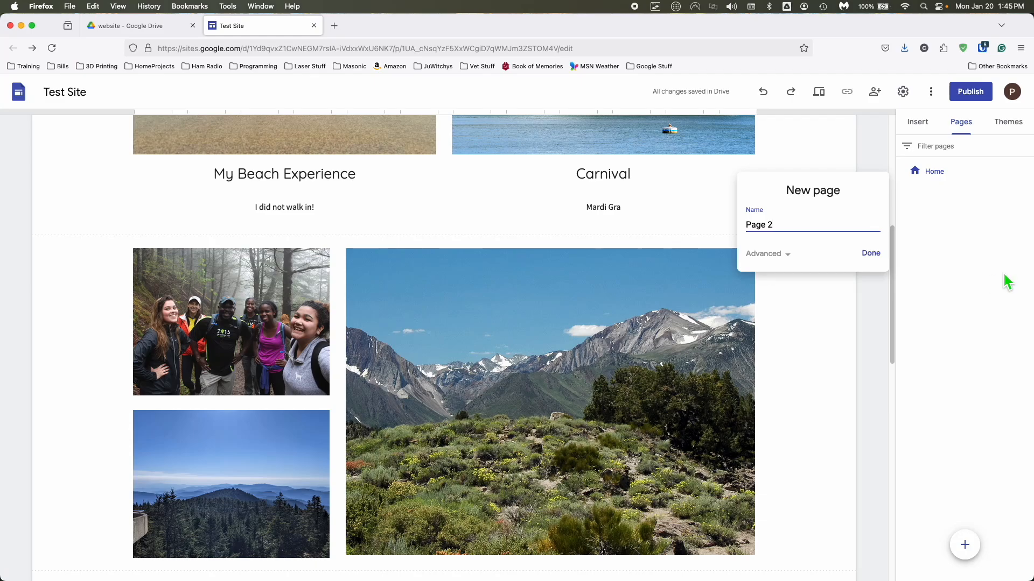
click(877, 258)
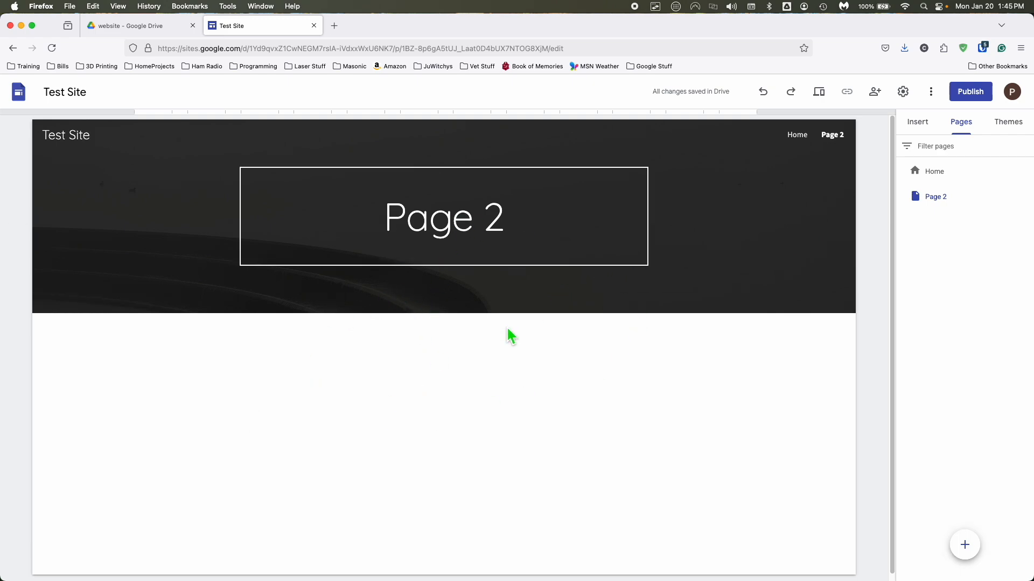
- Add another new page named "Page 3" to the site
scroll(476, 517, down, 1)
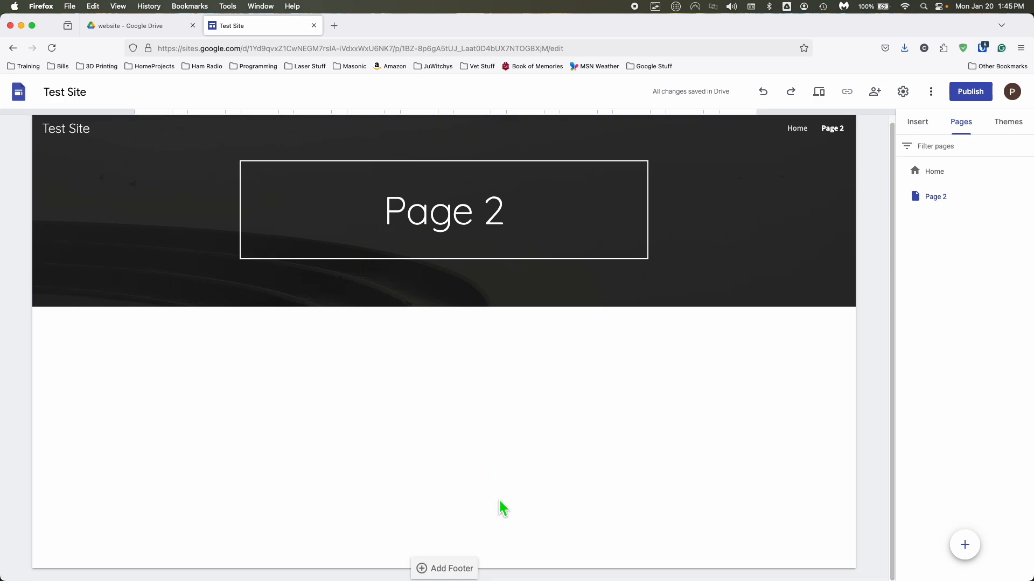
click(941, 128)
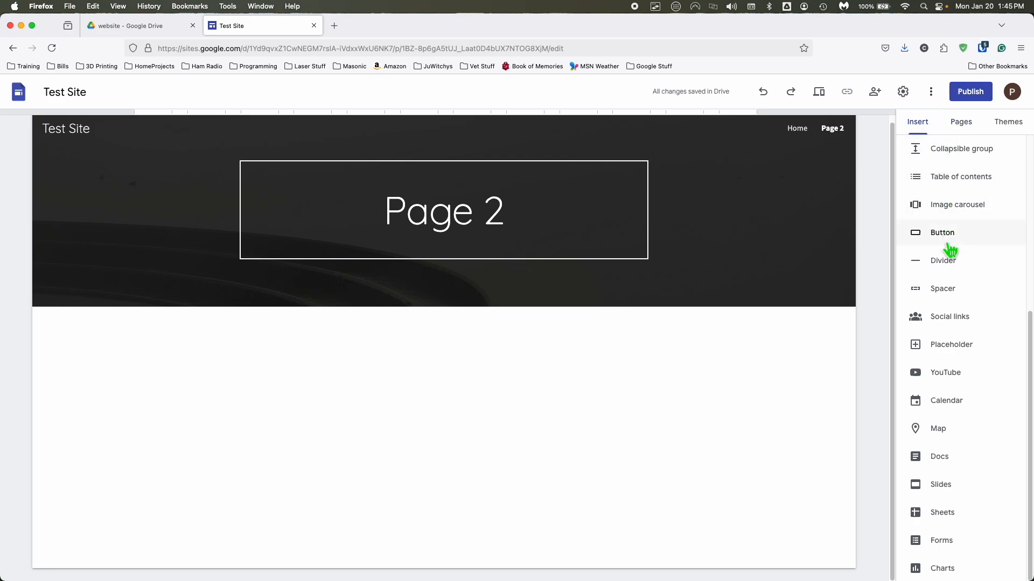
scroll(952, 280, up, 5)
scroll(945, 297, down, 2)
click(961, 123)
mouse_move(977, 553)
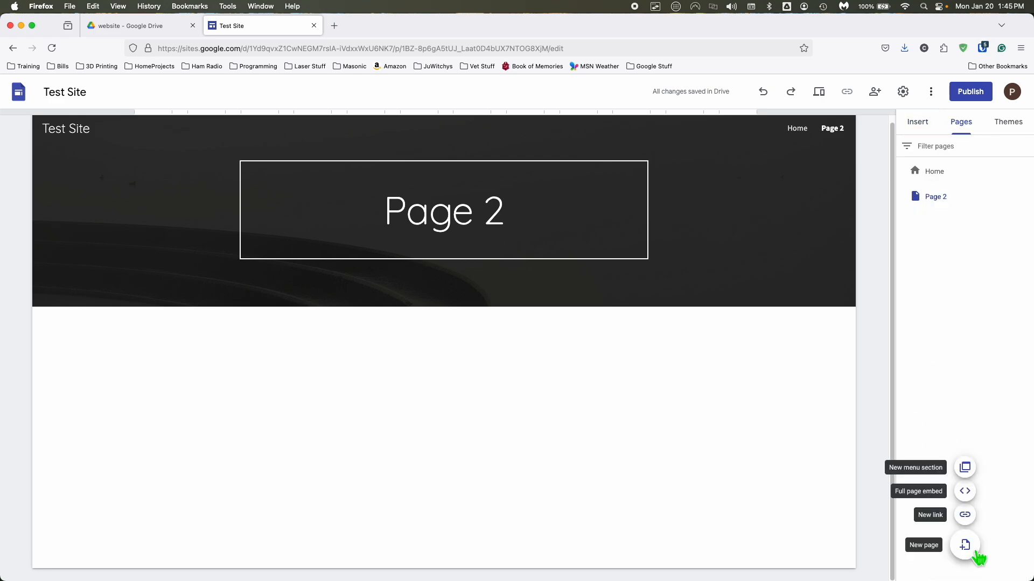
click(976, 555)
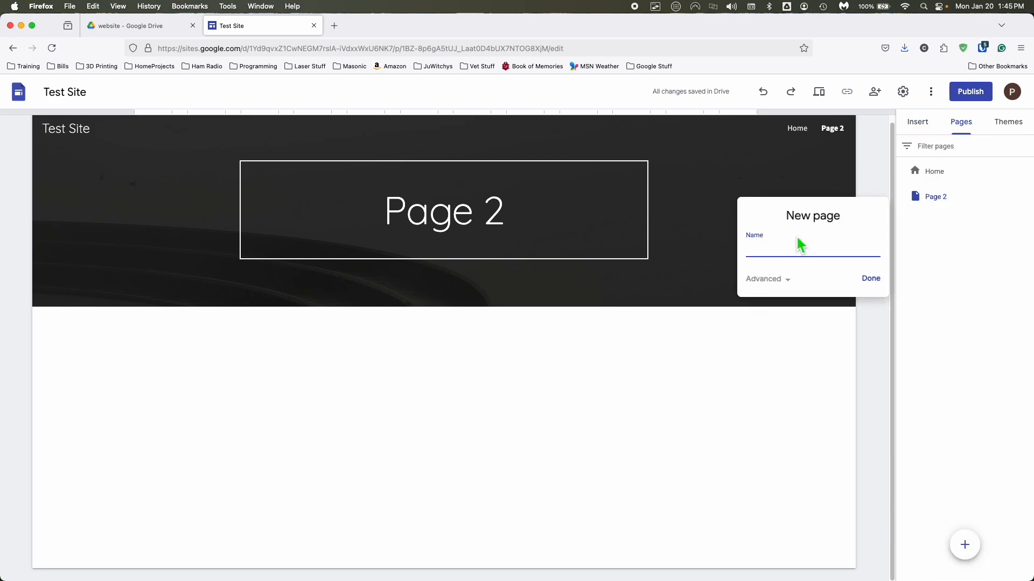
text(Page 3)
click(871, 278)
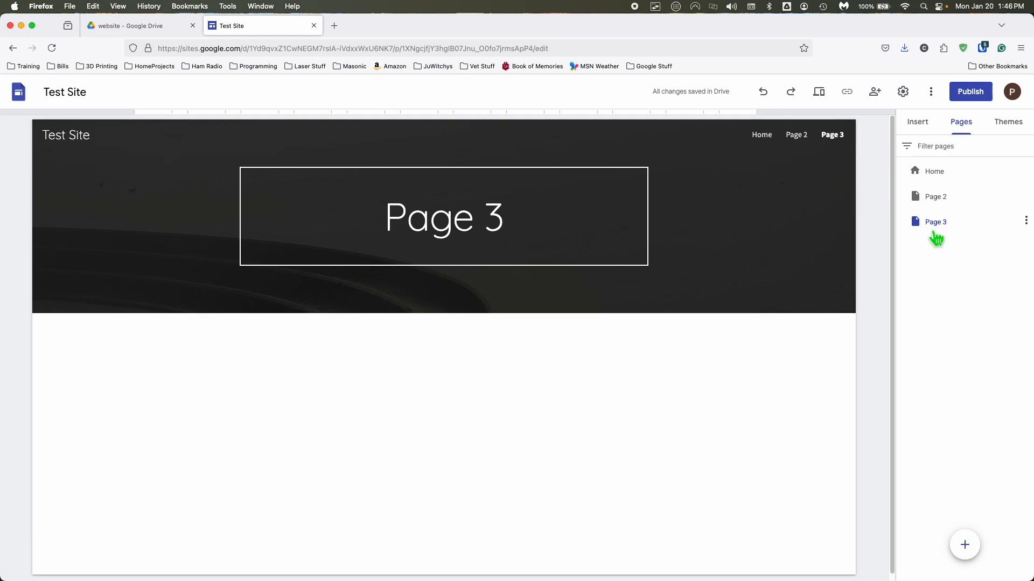
- Nest Page 3 under Page 2 as a subpage and return to the Home page
drag(937, 230, 943, 214)
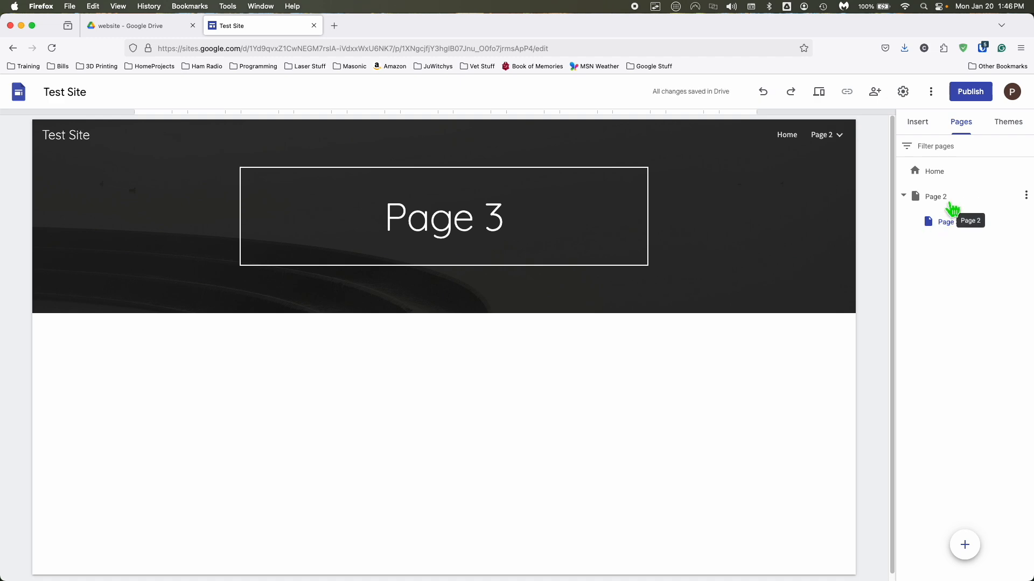
mouse_move(837, 144)
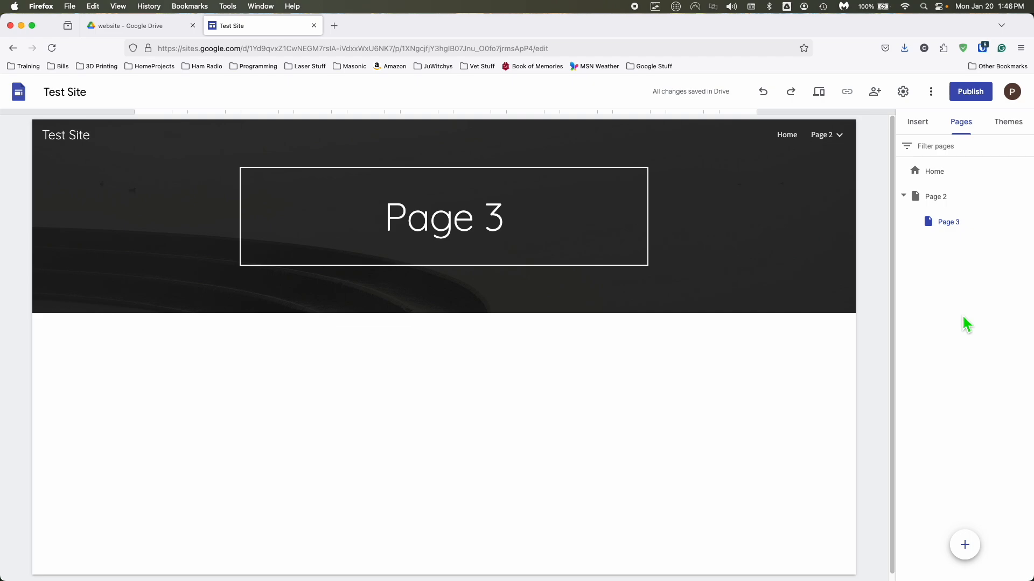
mouse_move(214, 277)
click(942, 183)
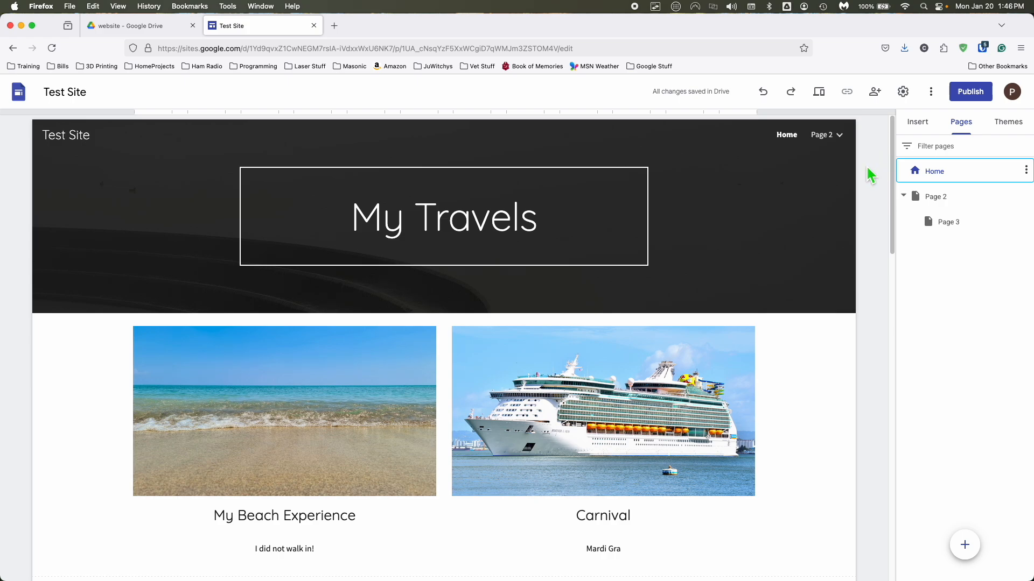
- Start publishing the site and set its web address to "mytravelscaveman"
click(971, 97)
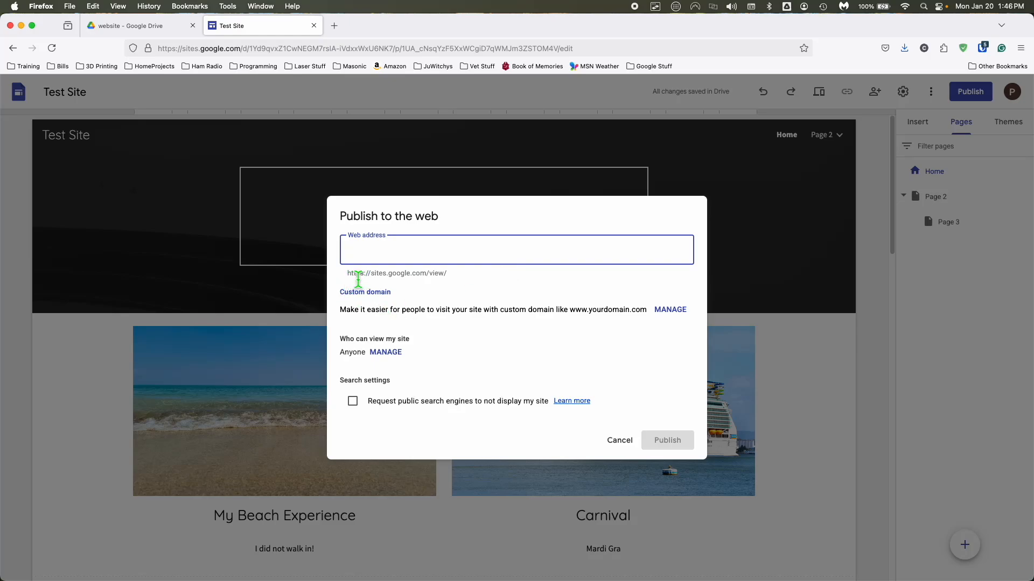
drag(351, 274, 451, 285)
click(451, 286)
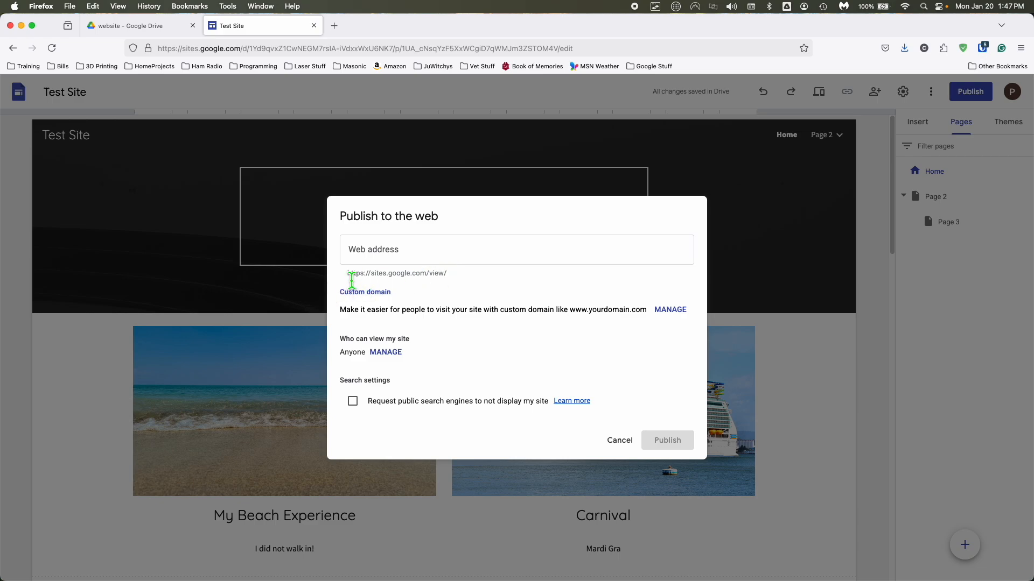
drag(351, 278, 479, 286)
click(479, 264)
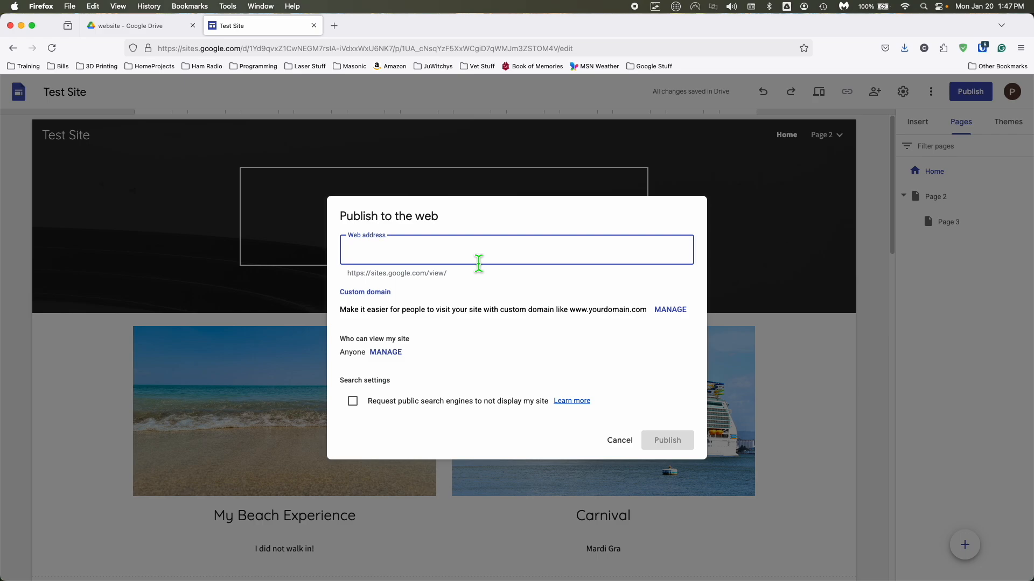
text(my_)
key(BackSpace)
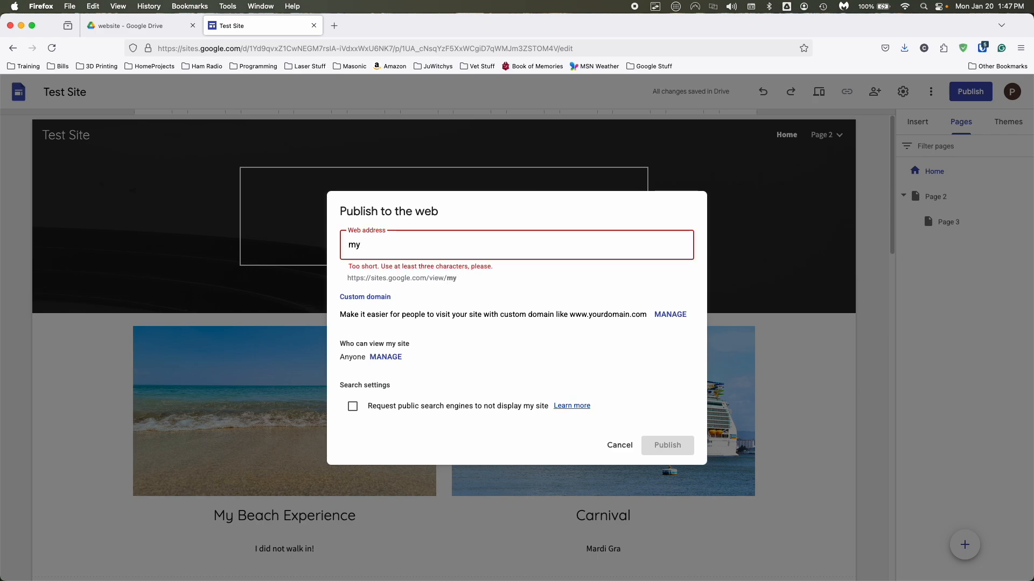
text(travels)
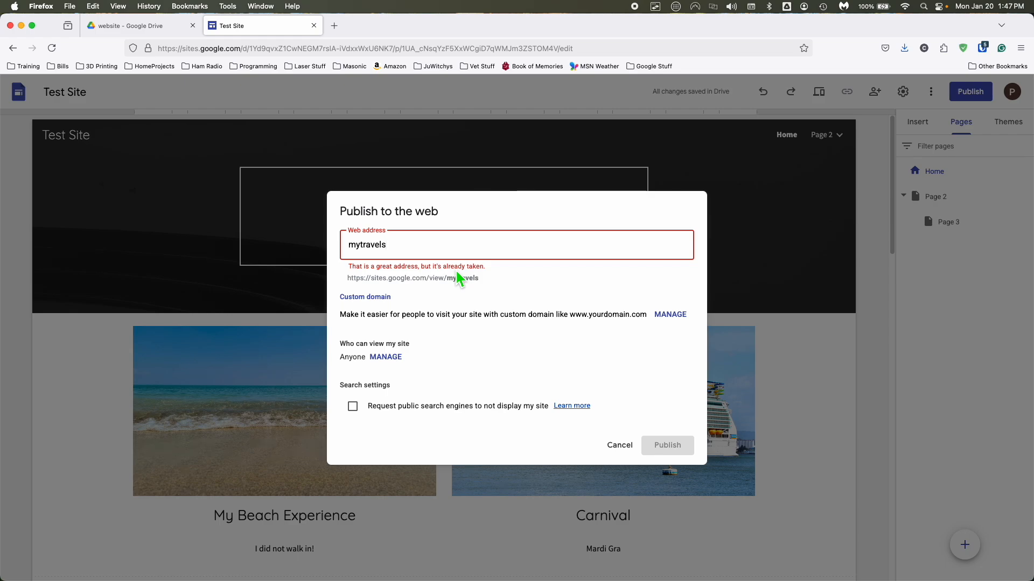
text(pn)
key(BackSpace)
key(BackSpace)
text(caveman)
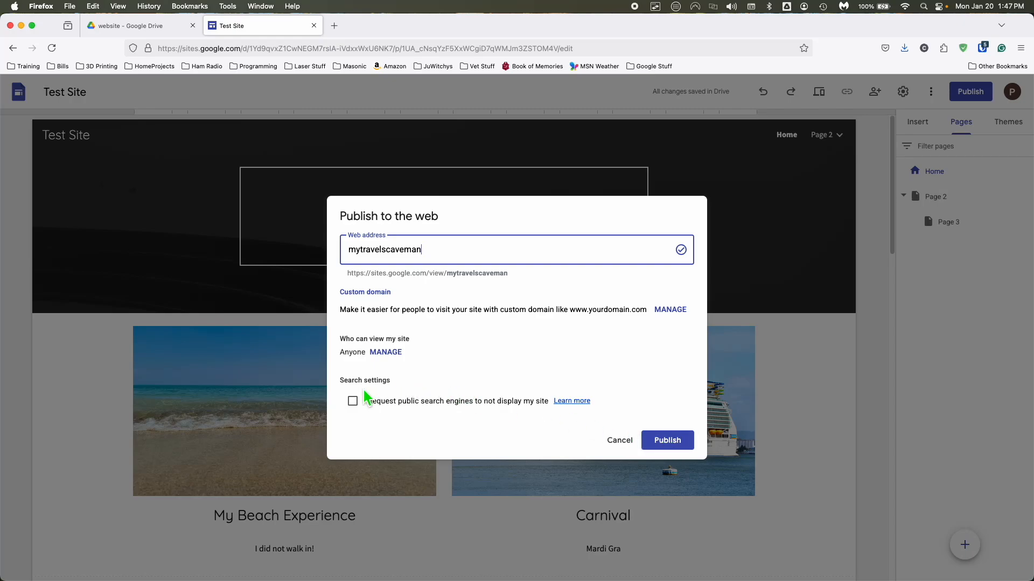
- Request that public search engines not display the site, and publish it
click(355, 404)
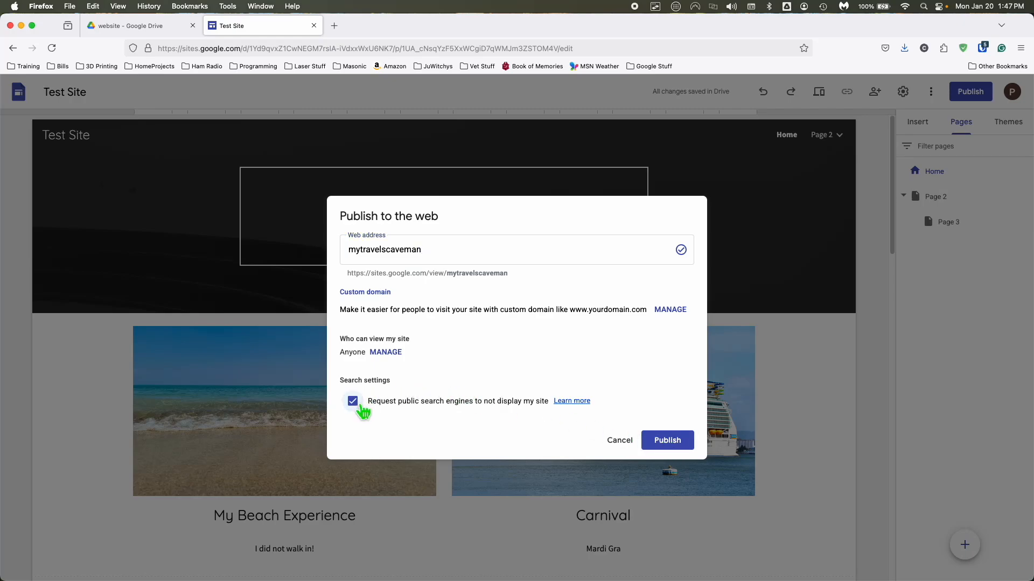
click(672, 450)
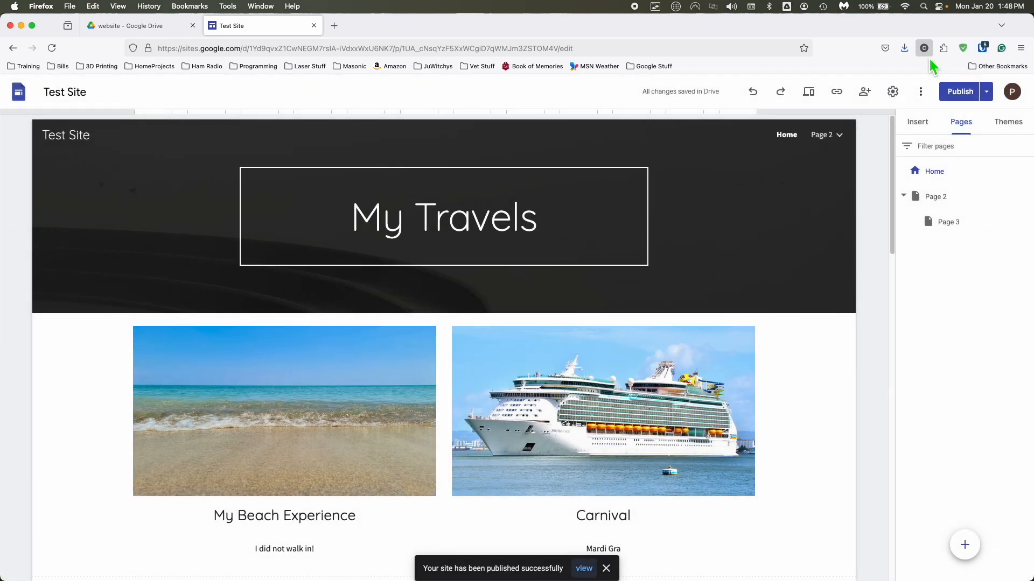
- View the published site, review its Home page from the header to the embedded log spreadsheet, and return to the editor
click(987, 93)
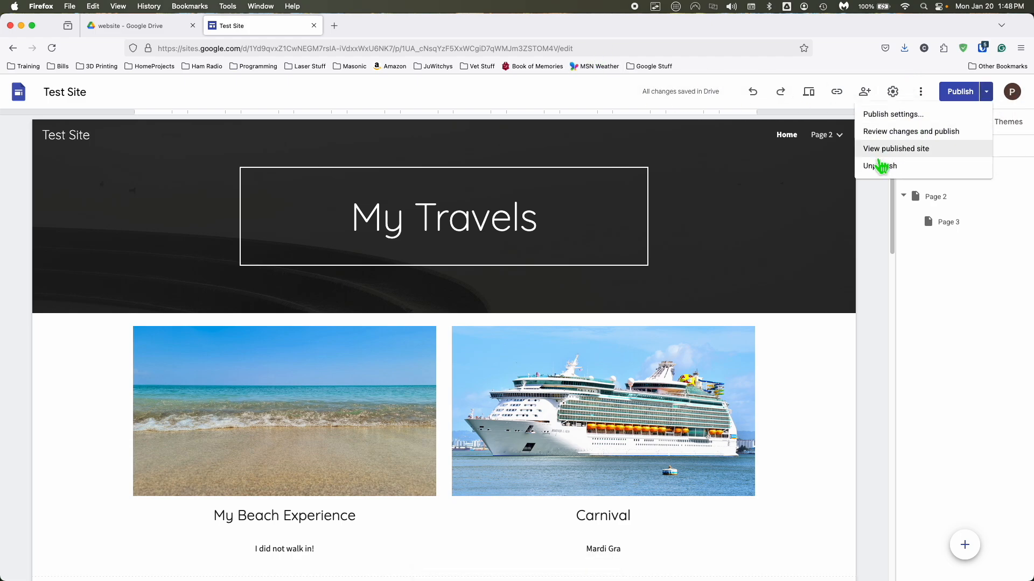
click(965, 302)
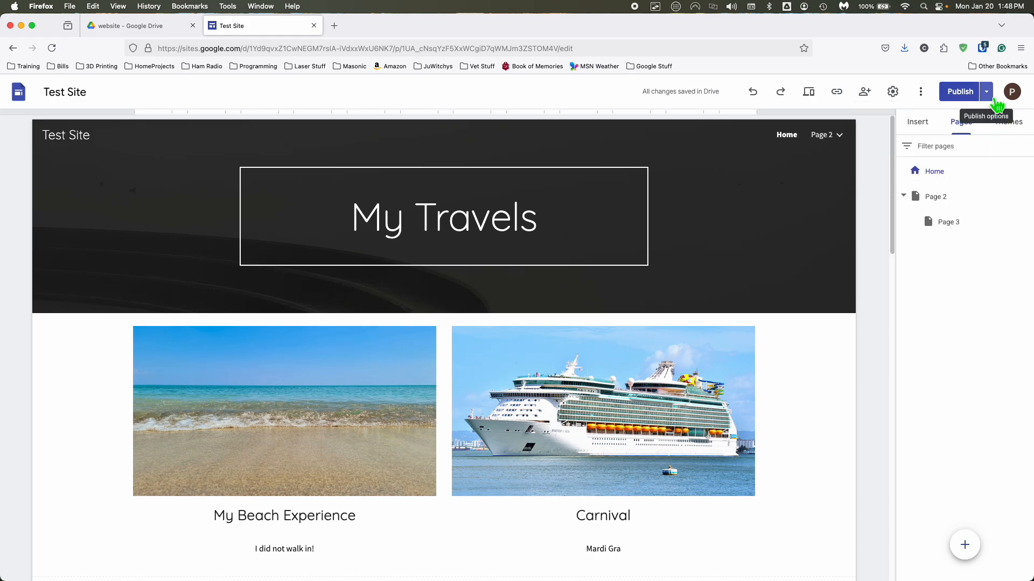
click(987, 92)
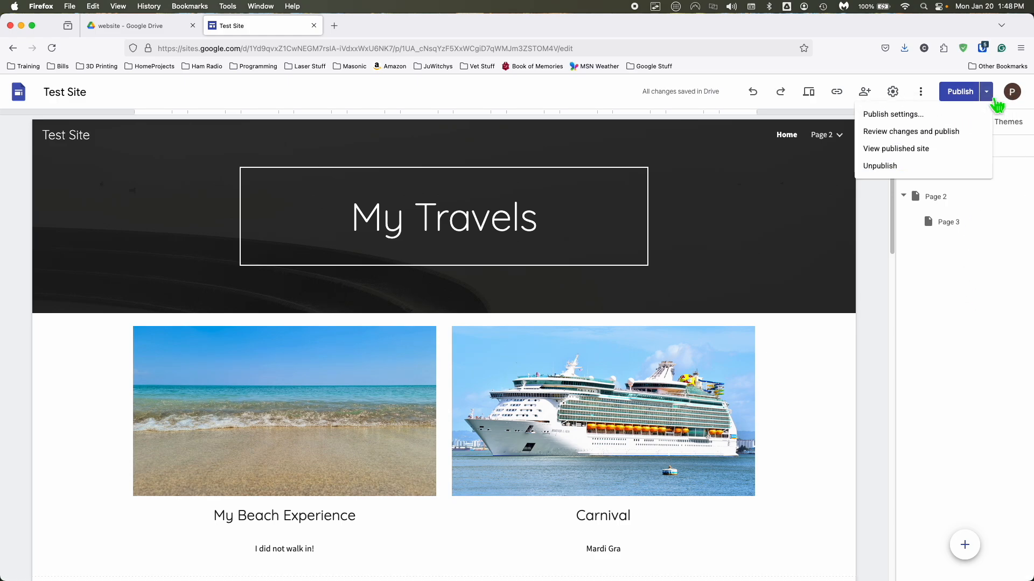
click(913, 153)
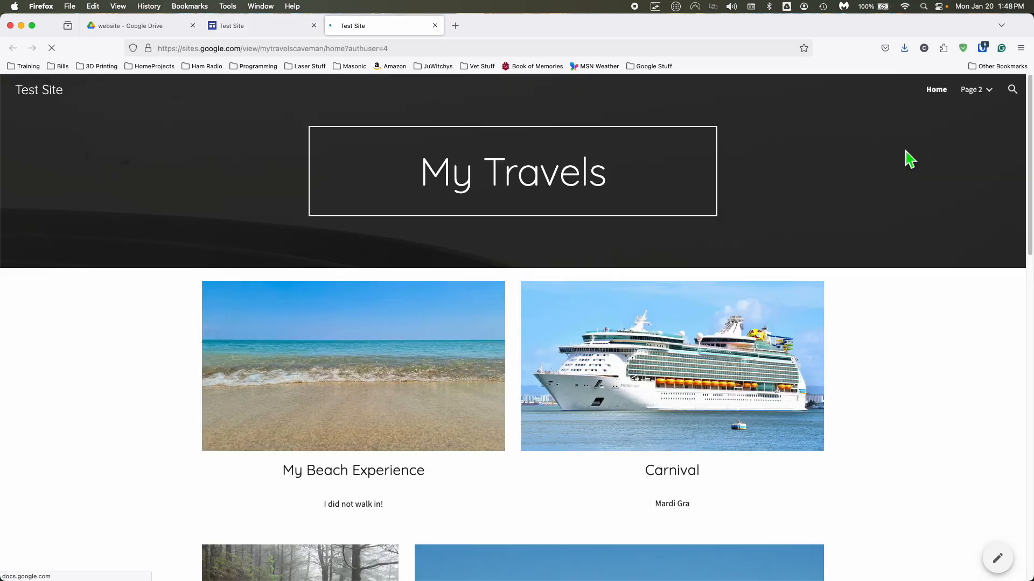
scroll(863, 397, down, 3)
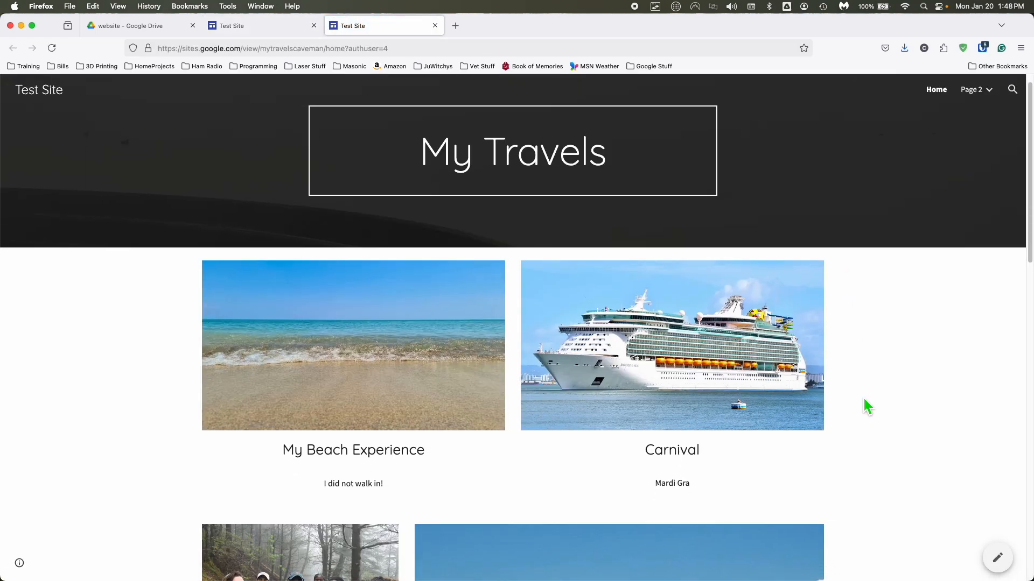
scroll(864, 400, down, 10)
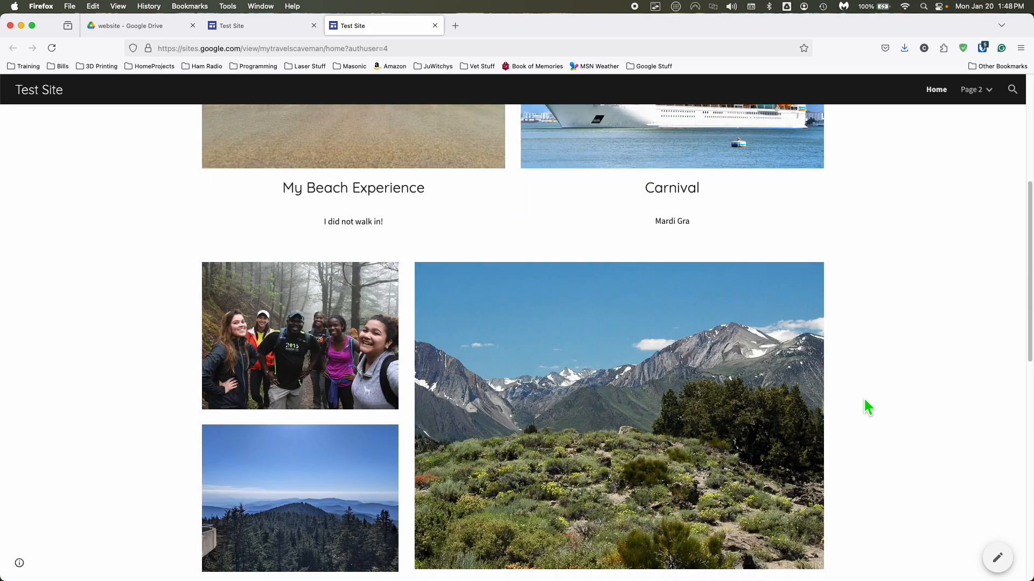
scroll(864, 403, down, 11)
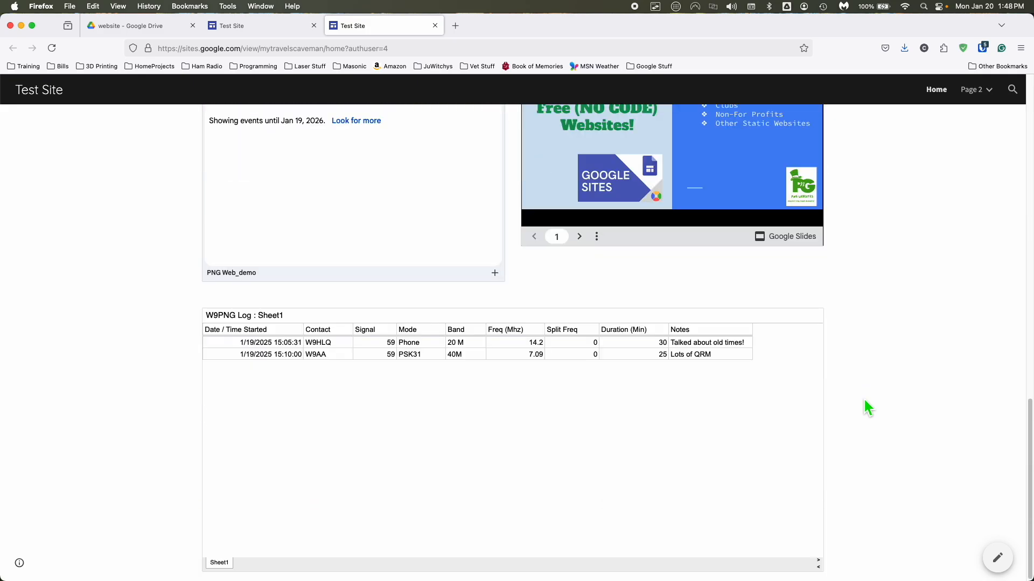
scroll(868, 408, up, 20)
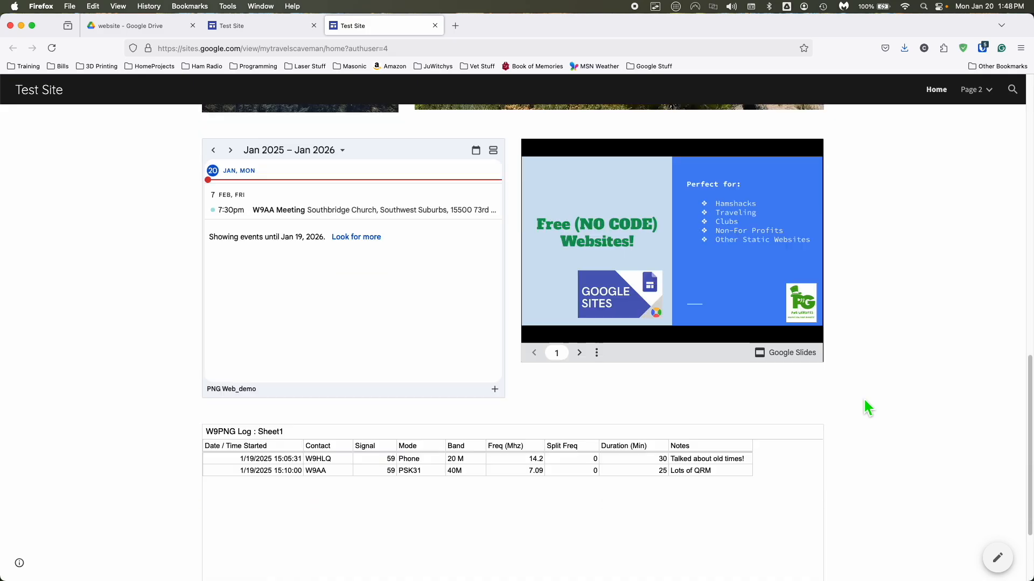
scroll(868, 412, up, 2)
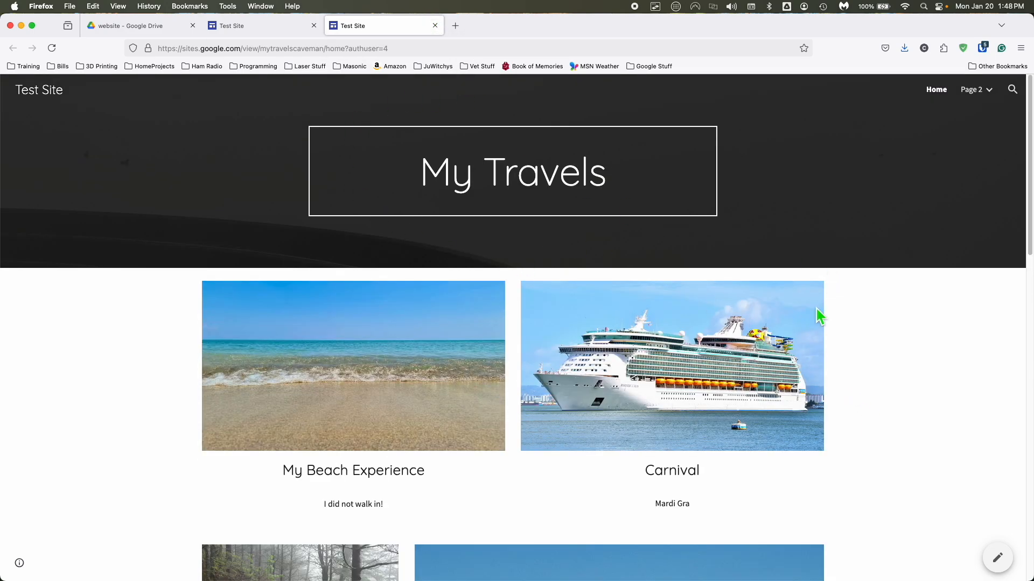
click(435, 26)
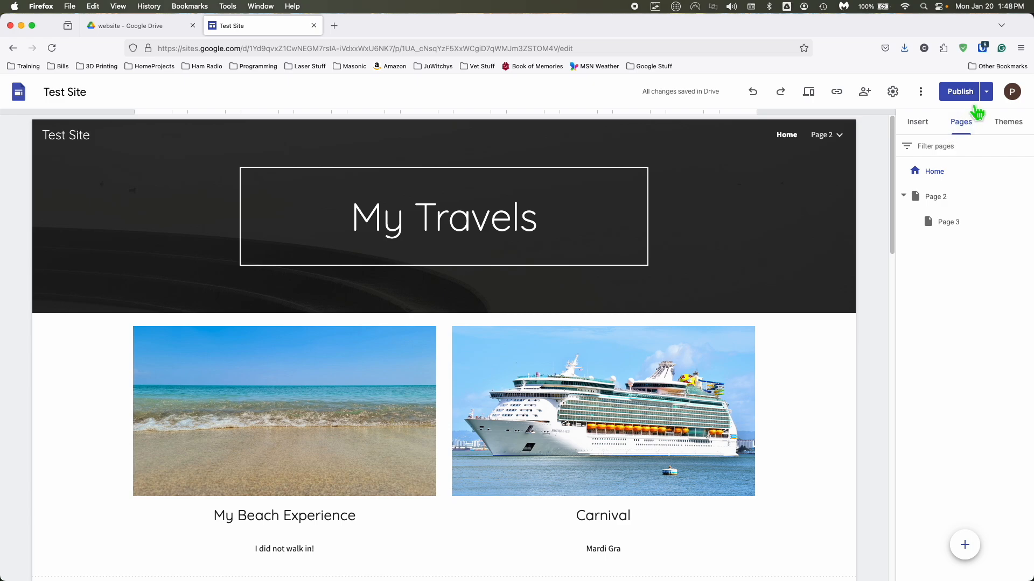
- Replace the Home page header background with the blue geometric triangle-pattern image from the image gallery
scroll(716, 277, down, 1)
scroll(679, 300, up, 1)
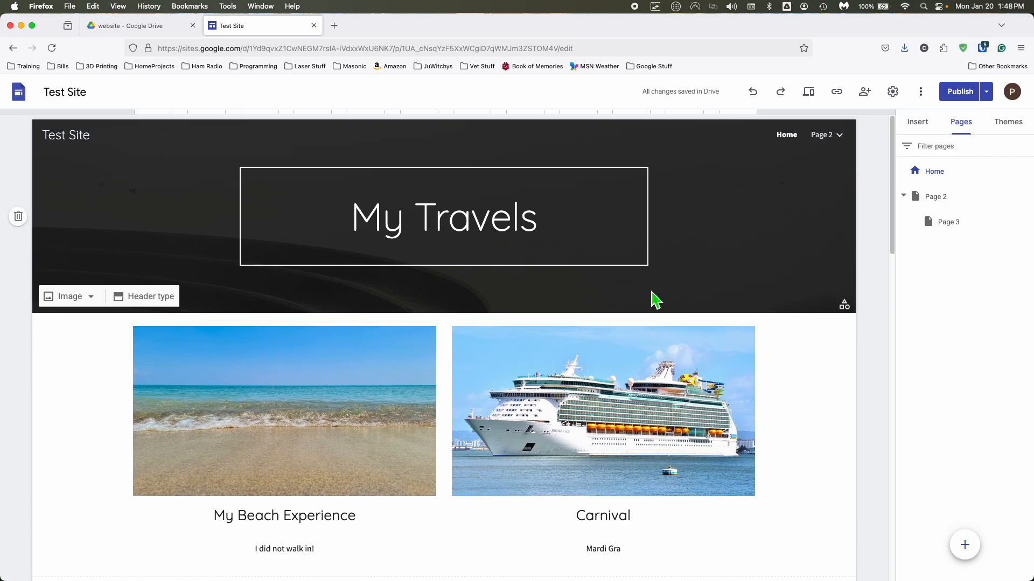
click(136, 304)
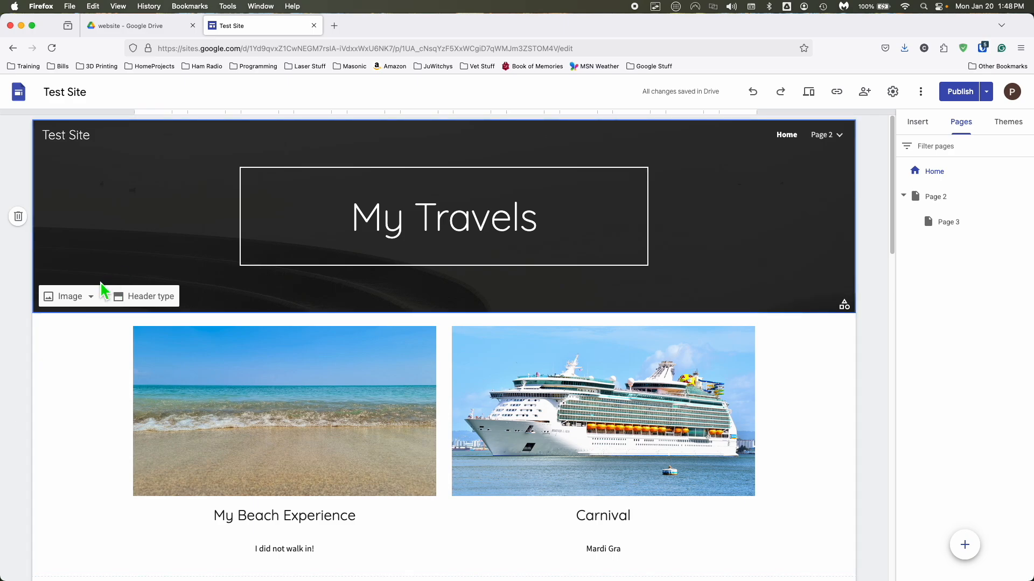
click(95, 298)
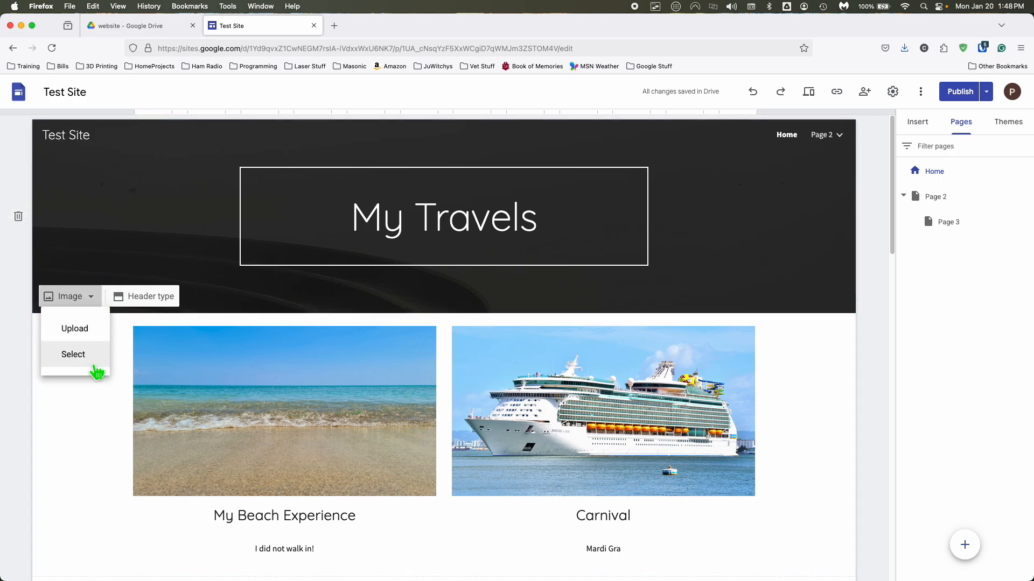
click(95, 362)
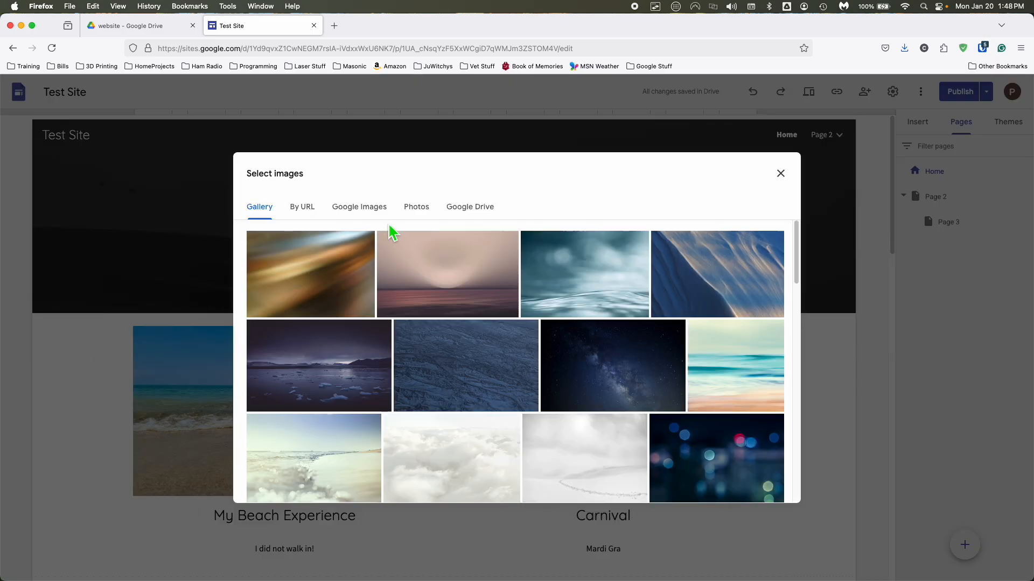
click(377, 214)
click(272, 214)
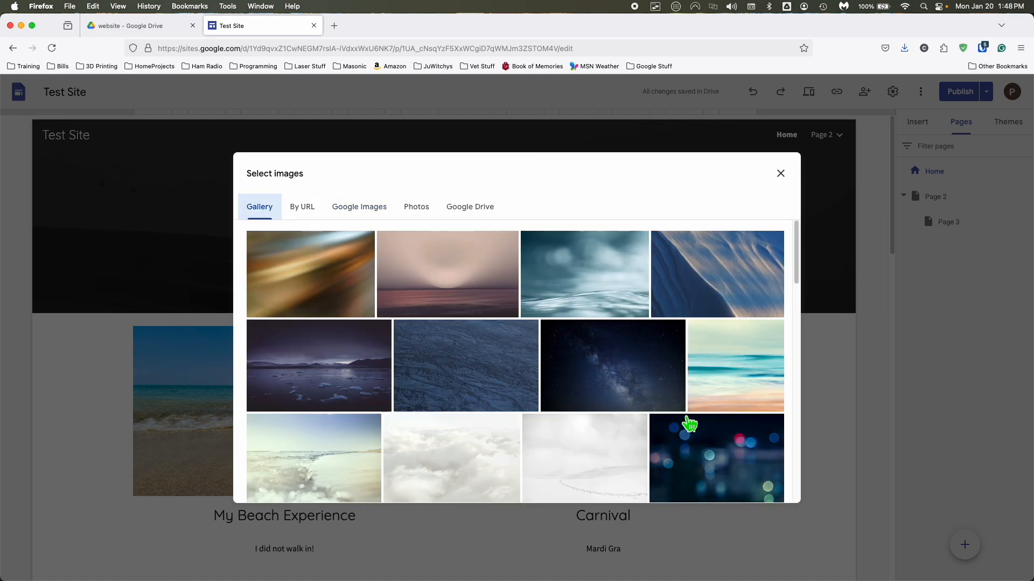
scroll(605, 357, down, 1)
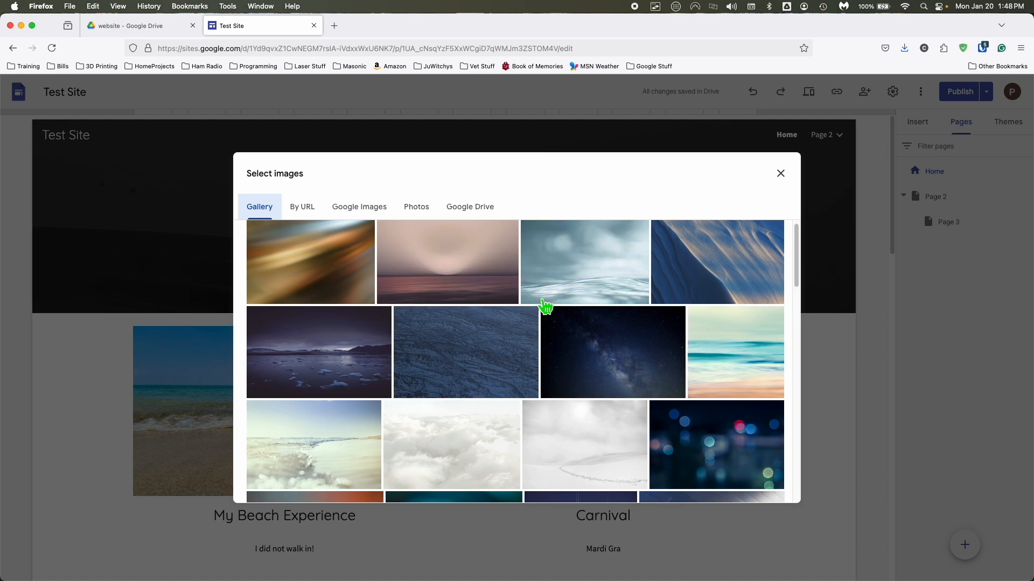
drag(797, 269, 807, 357)
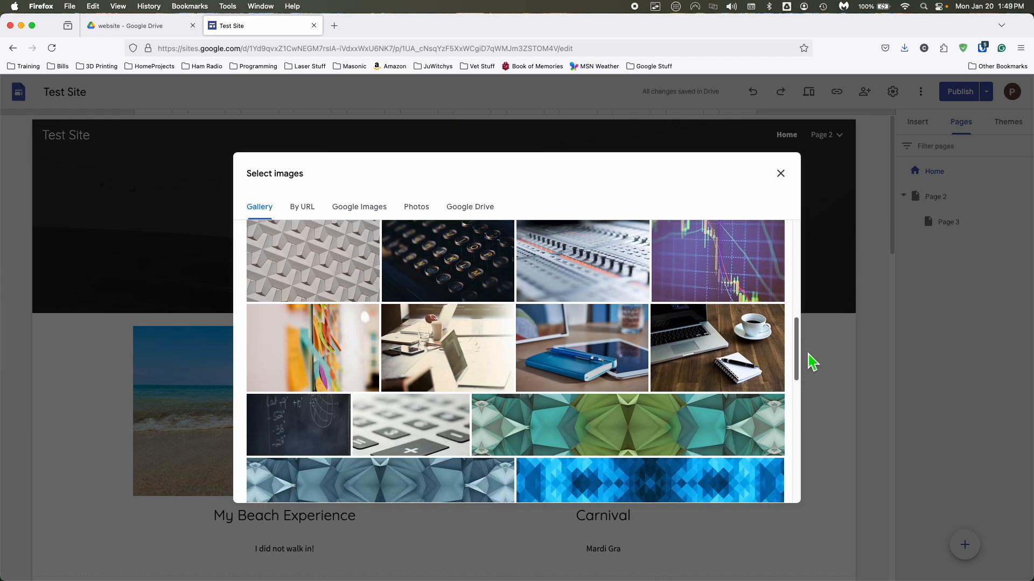
scroll(668, 371, down, 3)
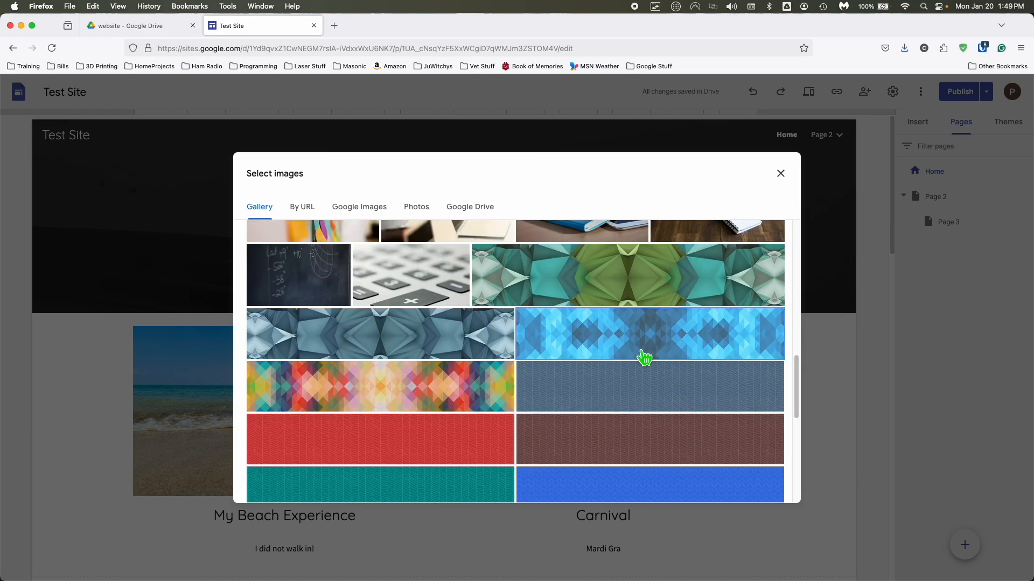
click(644, 355)
click(768, 488)
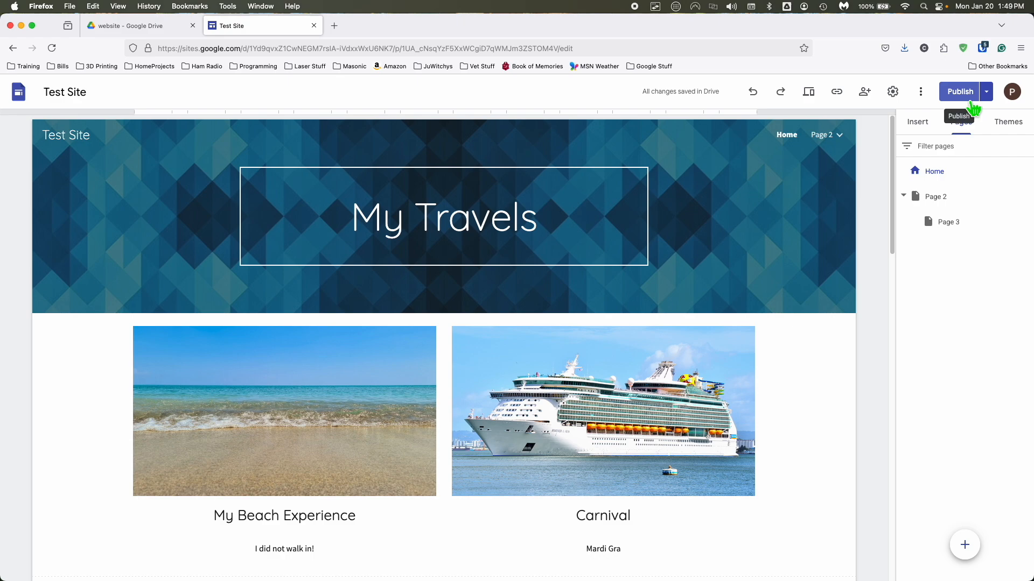
- View the published site to check its current header image, and return to the editor
click(985, 91)
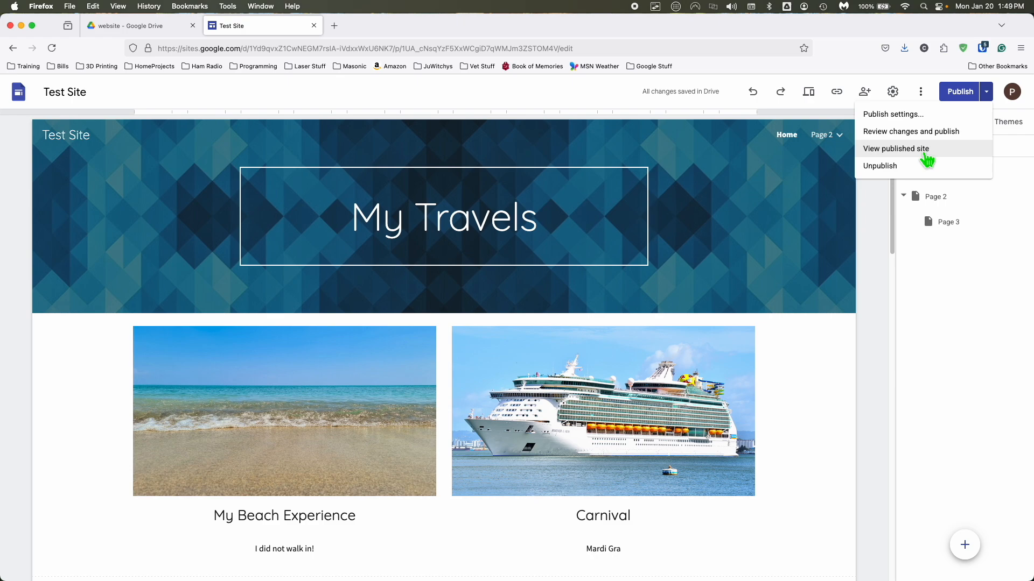
click(925, 156)
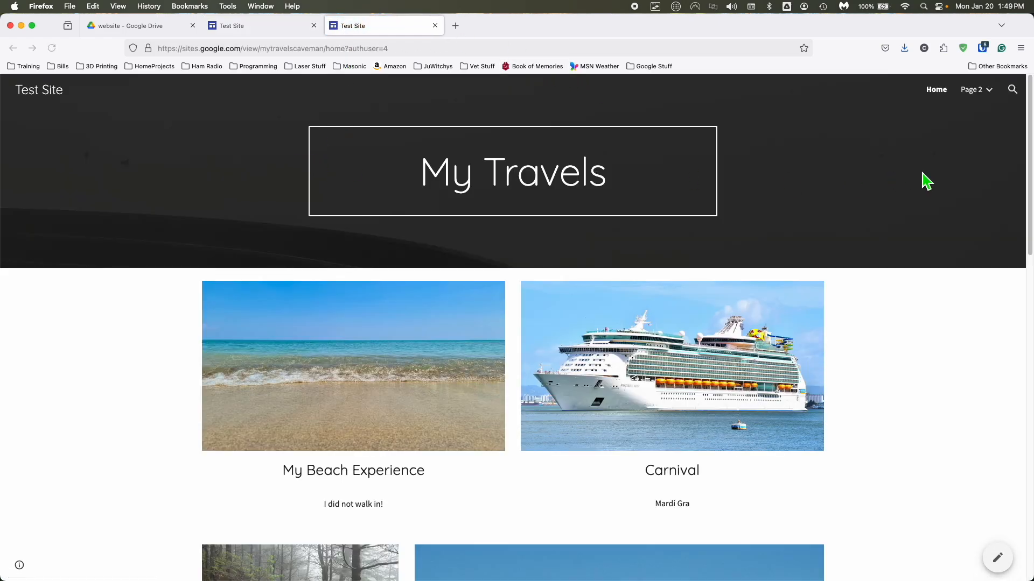
click(295, 27)
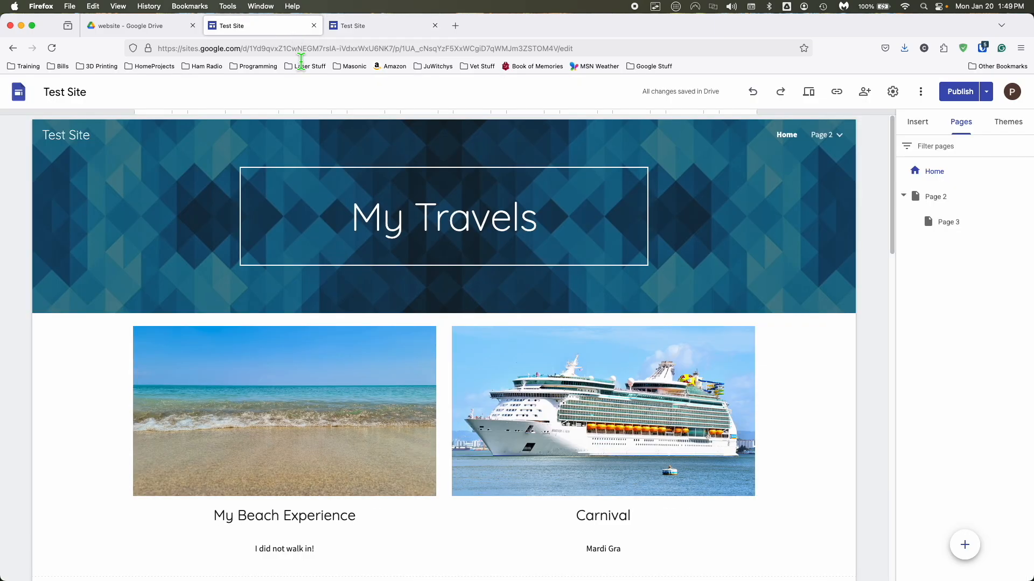
- Review and publish the Home page header change, reload the published site to check it, and return to the editor
click(971, 96)
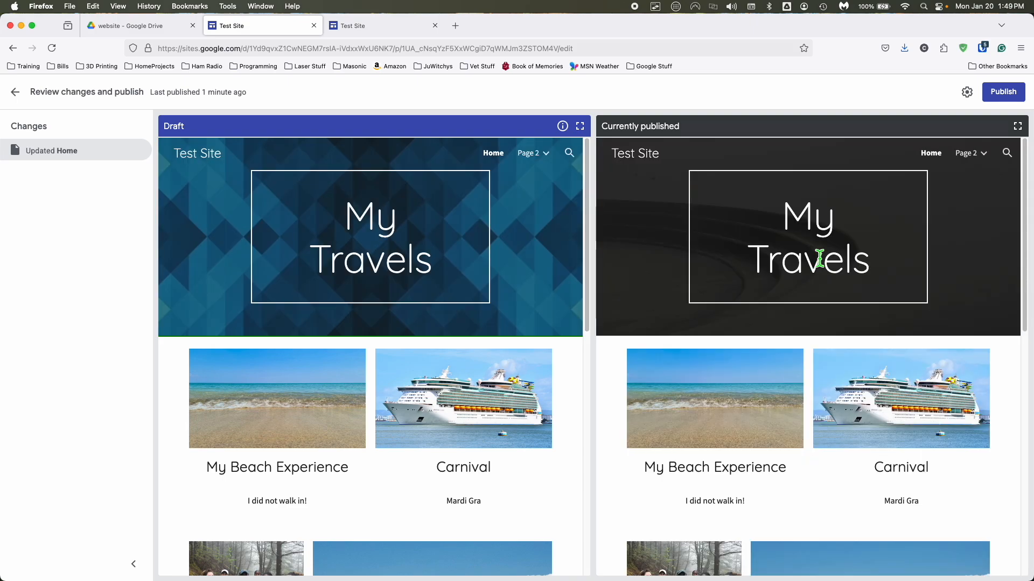
click(1015, 95)
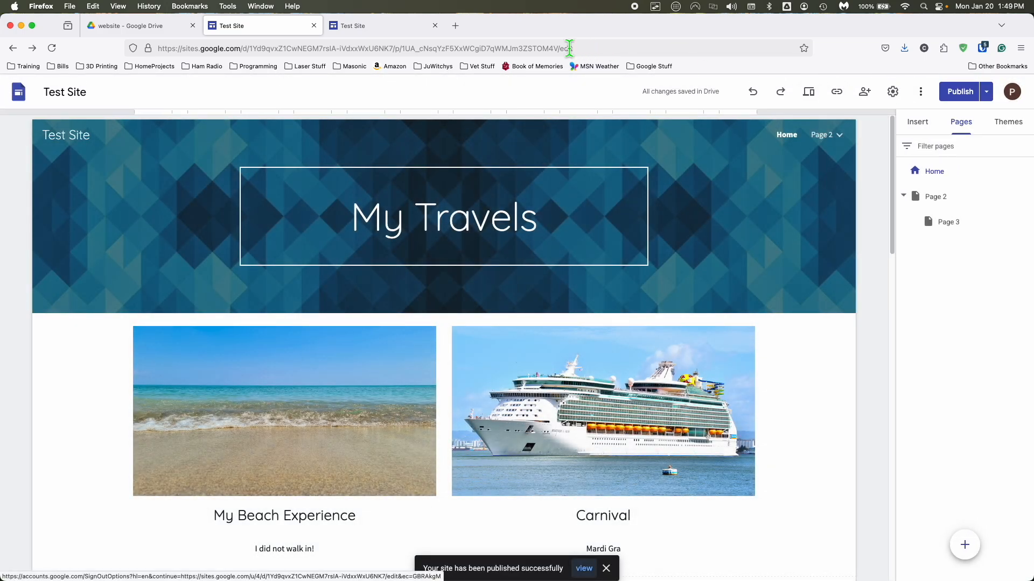
click(354, 30)
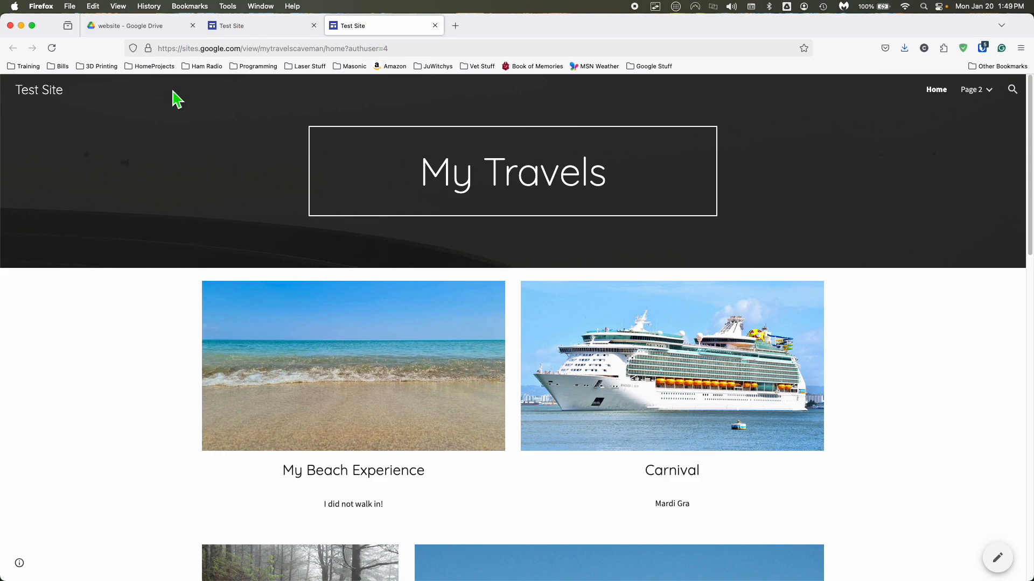
click(53, 48)
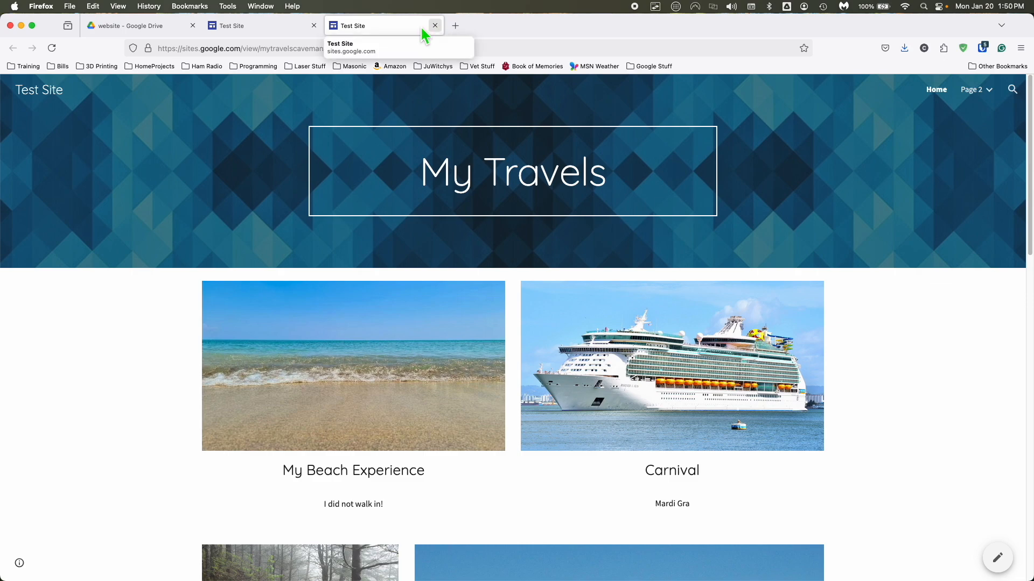
click(274, 33)
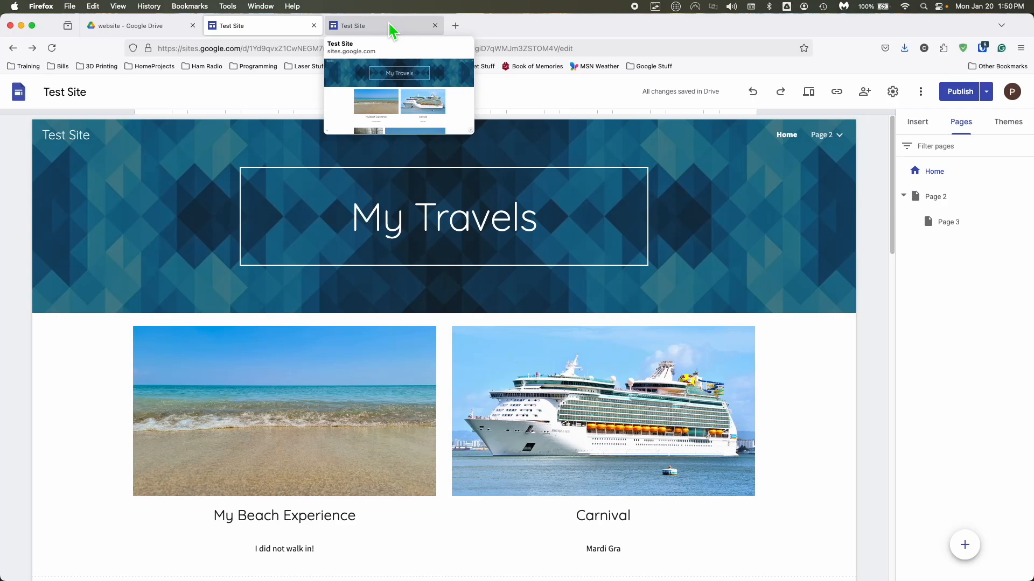
click(920, 95)
click(905, 93)
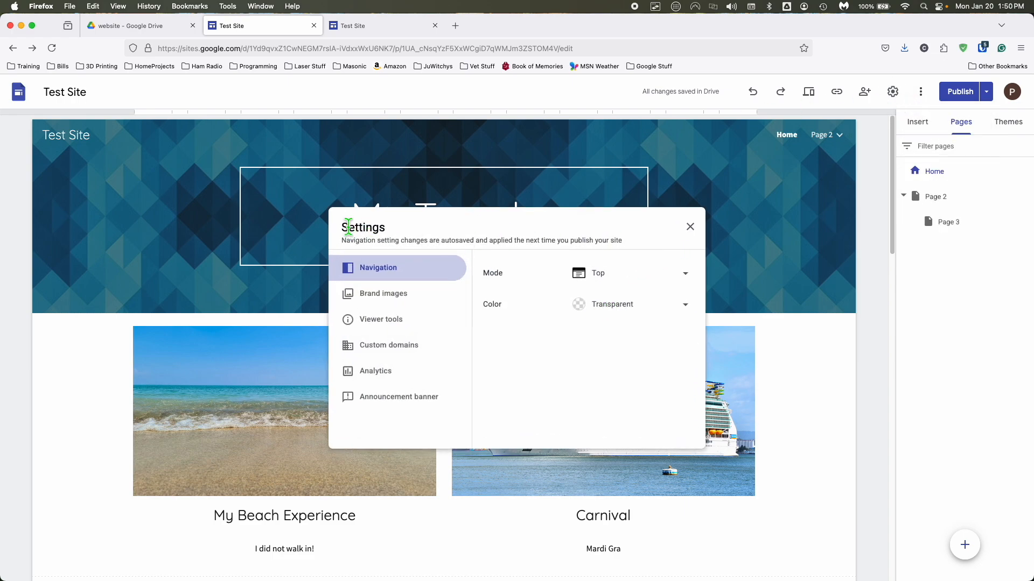
click(691, 227)
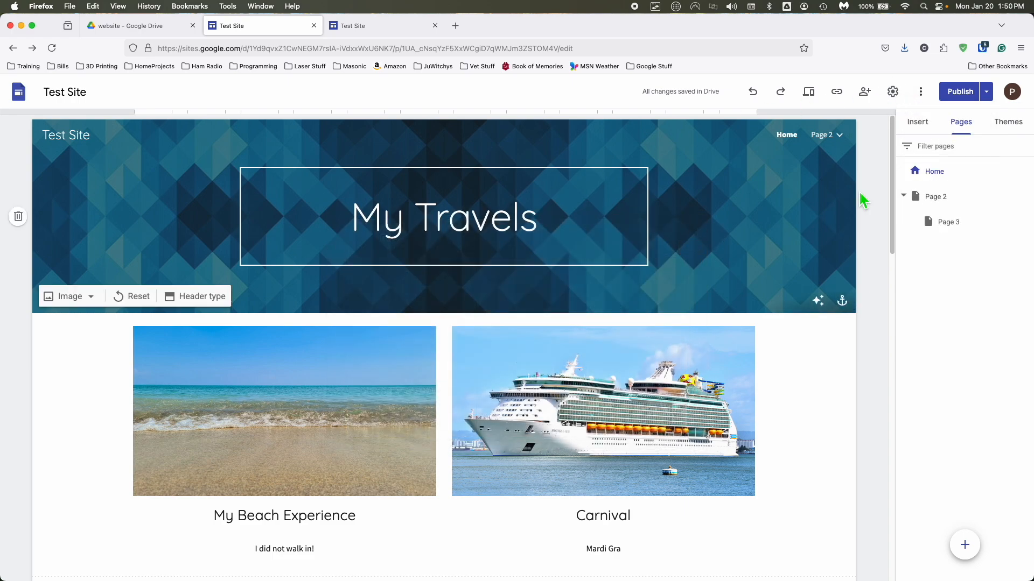
- On the published site, highlight the base web address through "mytravelscaveman", and return to the editor
click(986, 91)
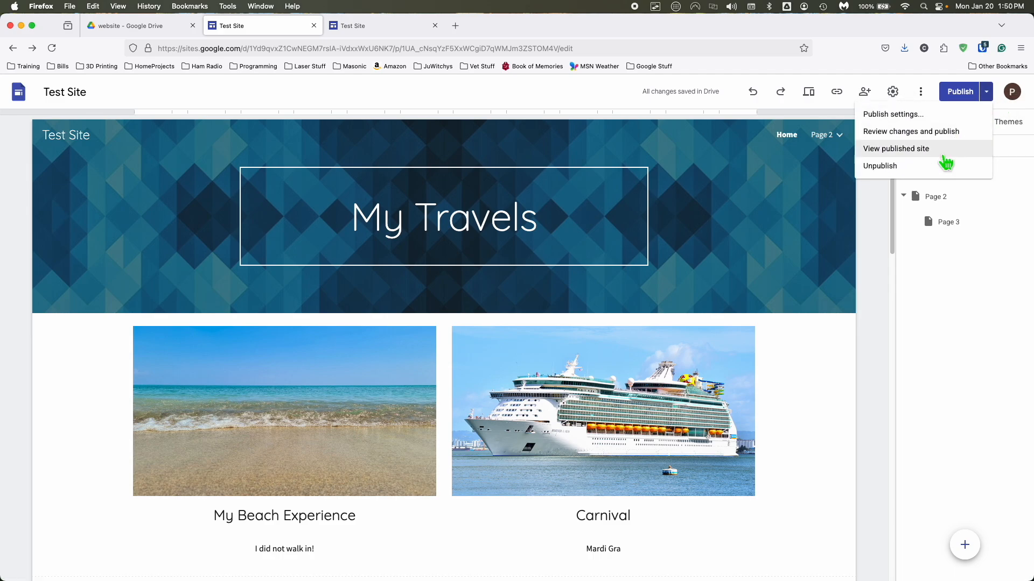
click(380, 26)
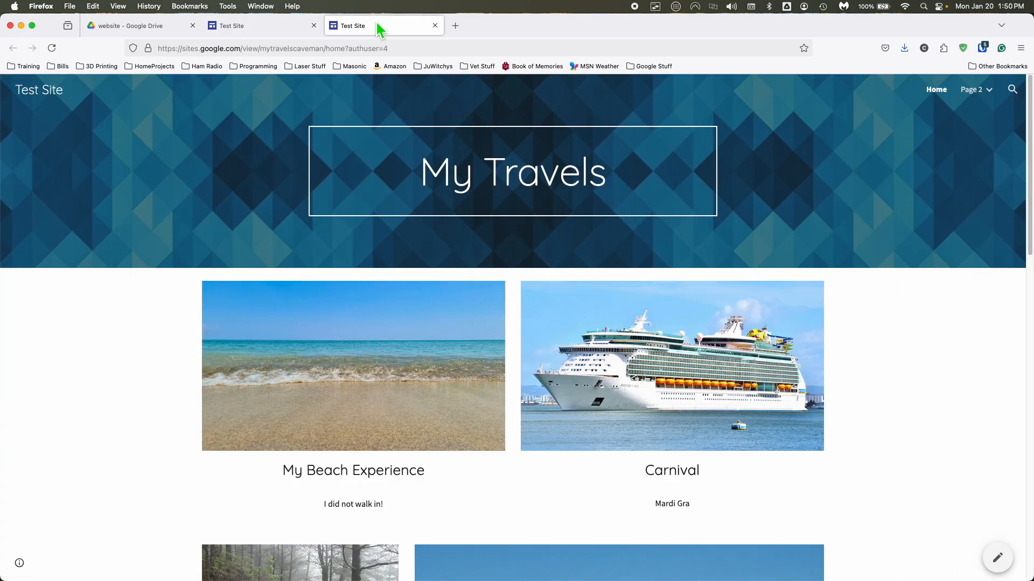
click(419, 49)
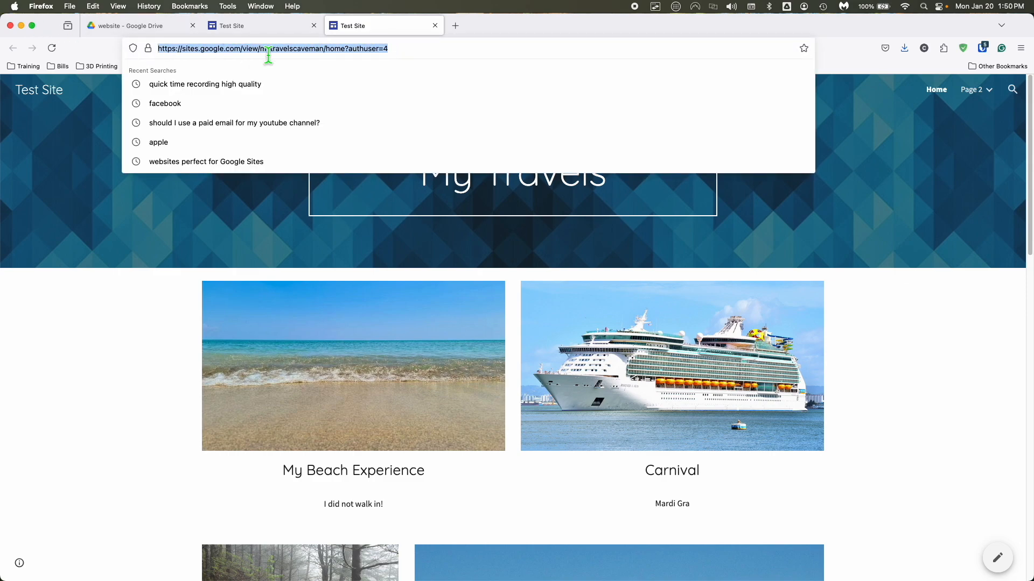
drag(325, 52, 129, 45)
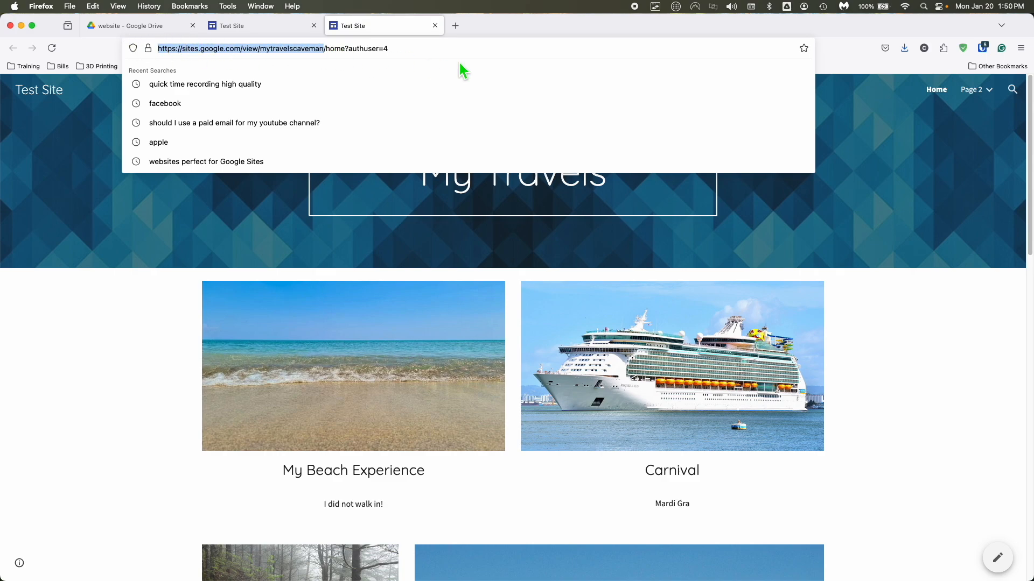
key(Escape)
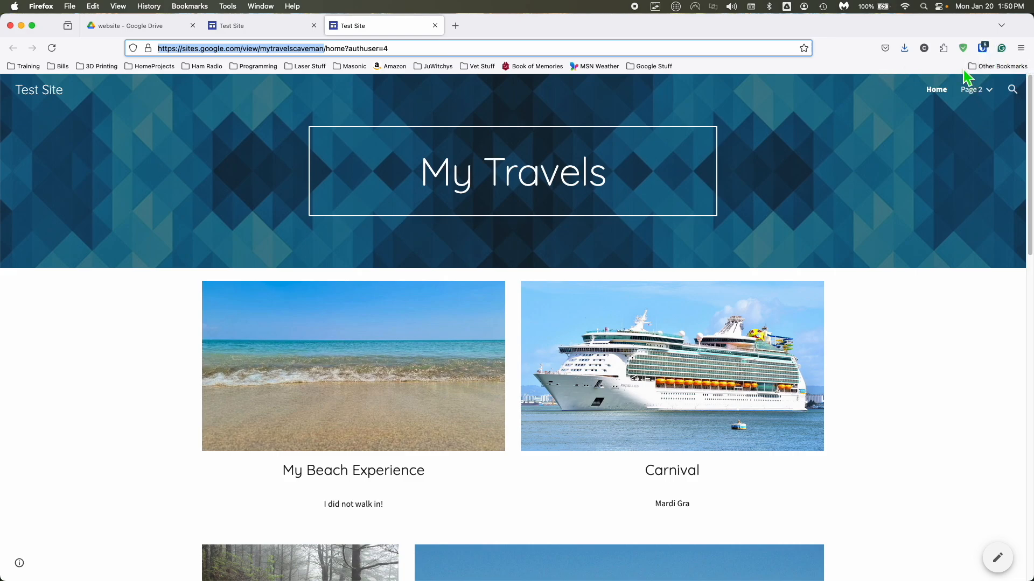
click(248, 32)
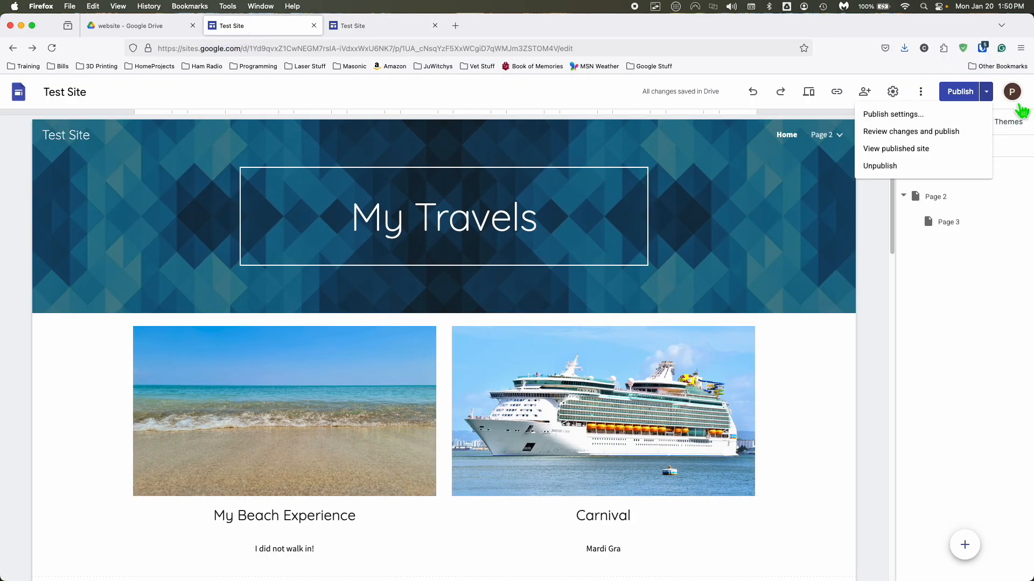
- Open the publish settings and copy the site's full web address shown beneath the address field
click(928, 121)
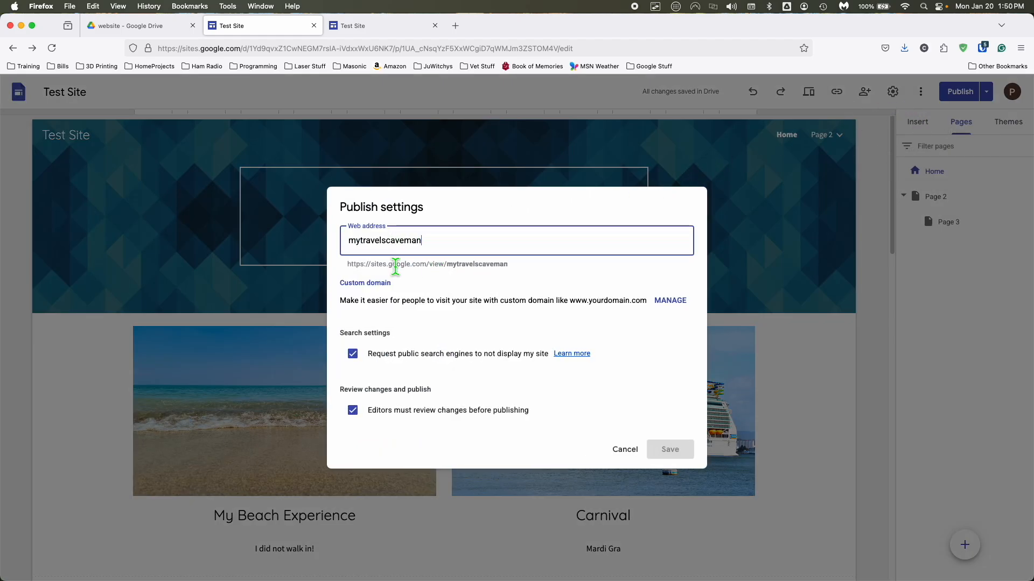
drag(349, 264, 509, 272)
right_click(484, 264)
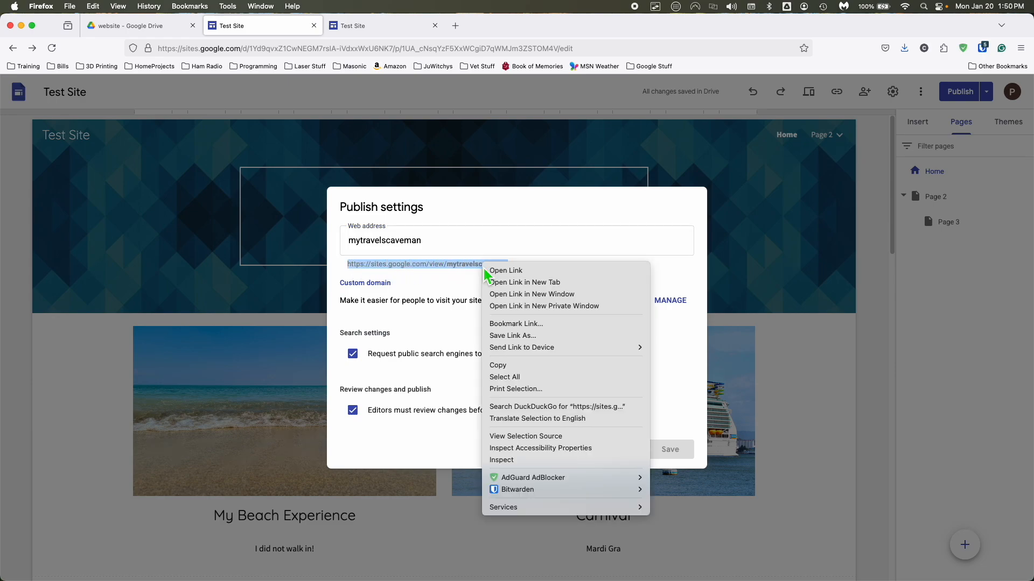
click(521, 372)
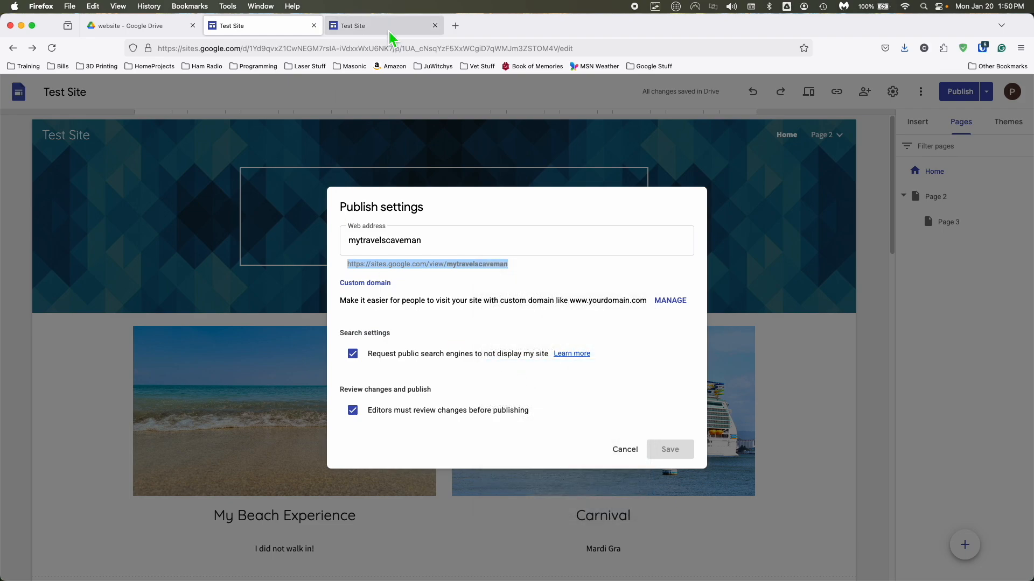
click(455, 27)
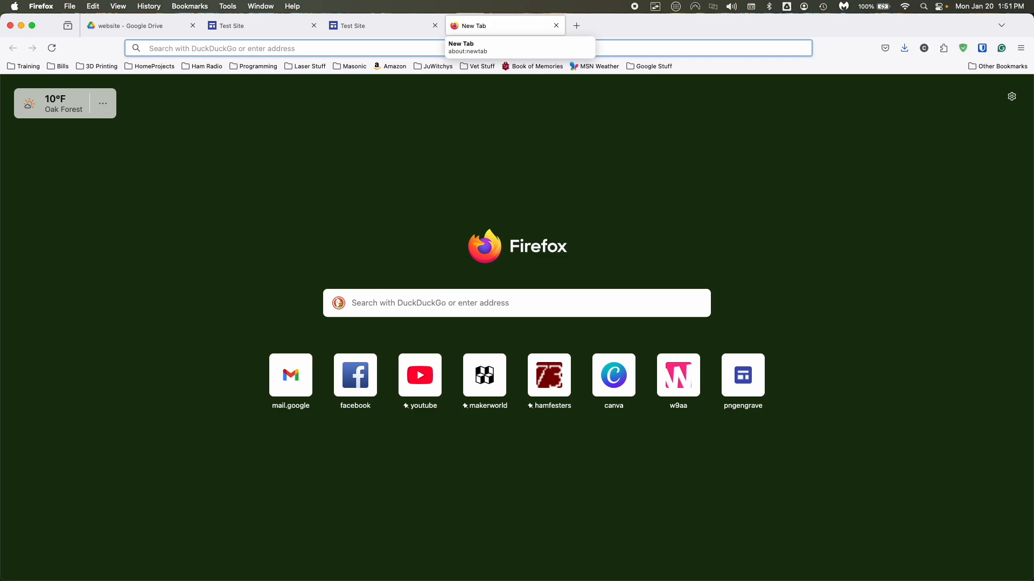
click(430, 51)
key(super+v)
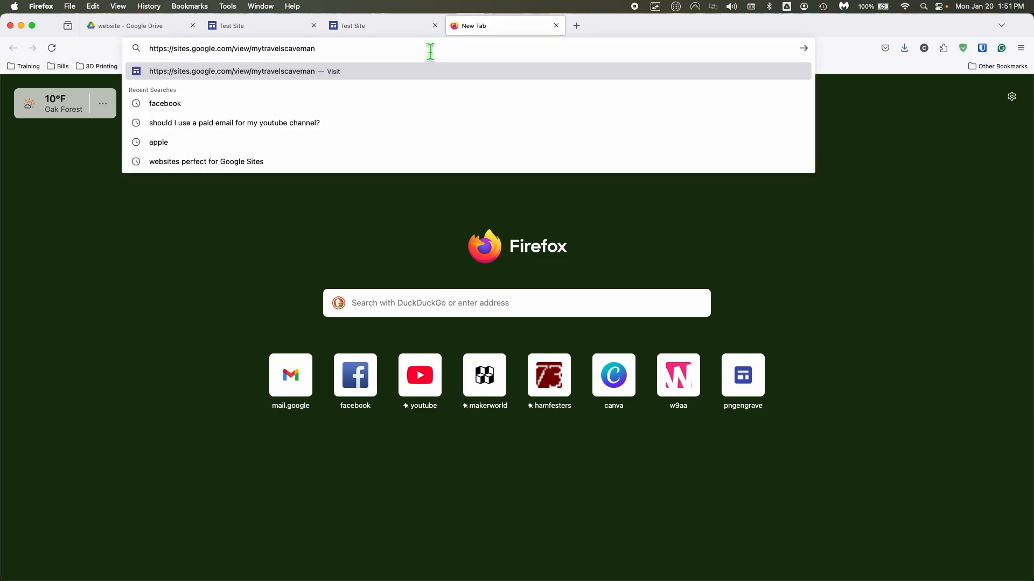
key(Return)
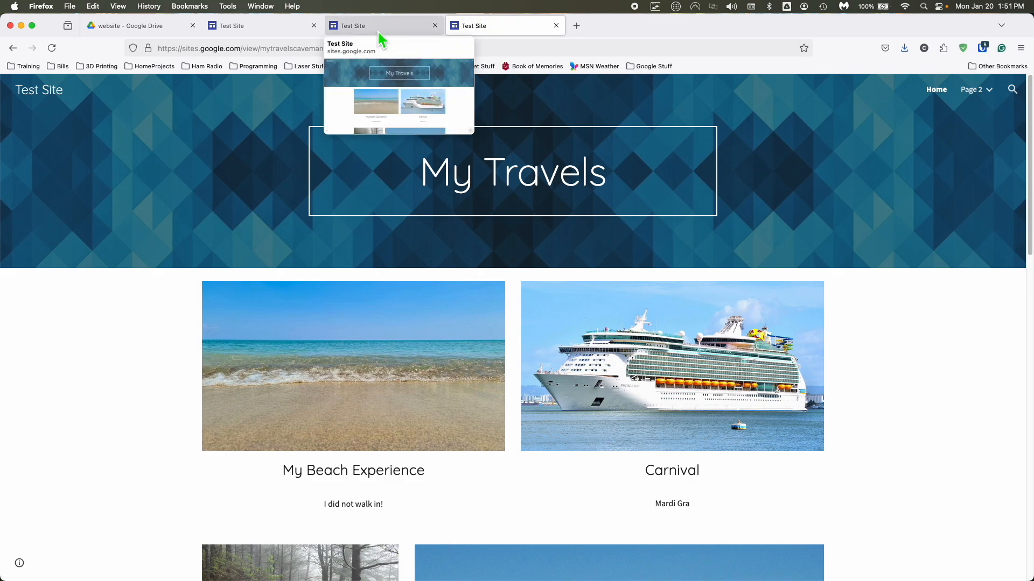
- Return to the site editor and close the publish settings without changing them
click(377, 31)
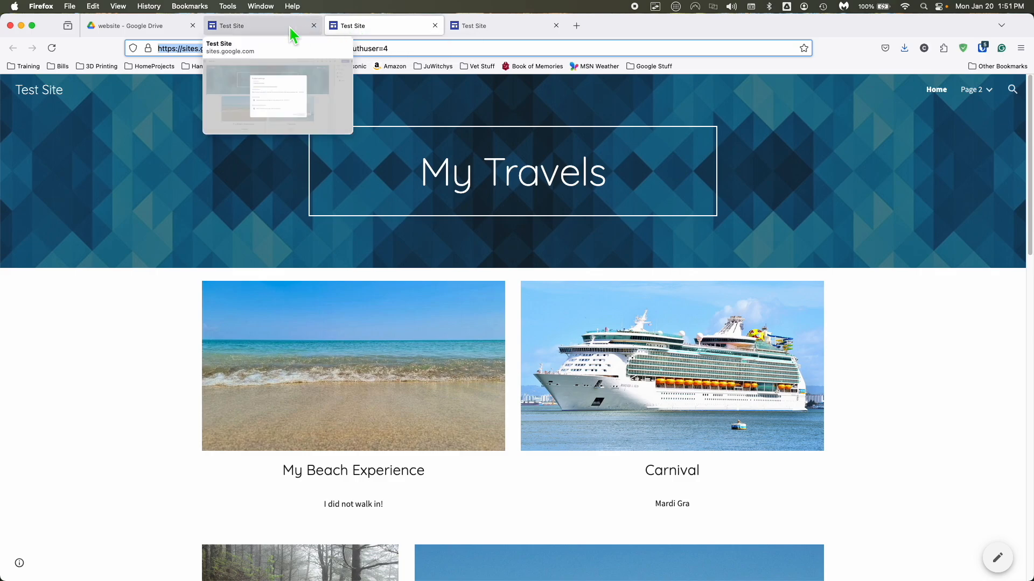
click(272, 32)
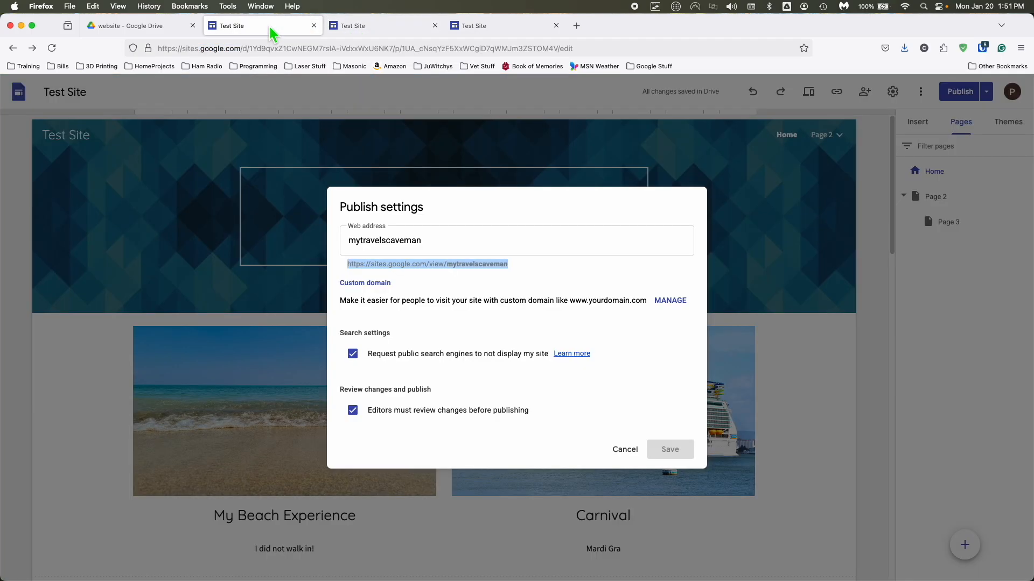
click(621, 457)
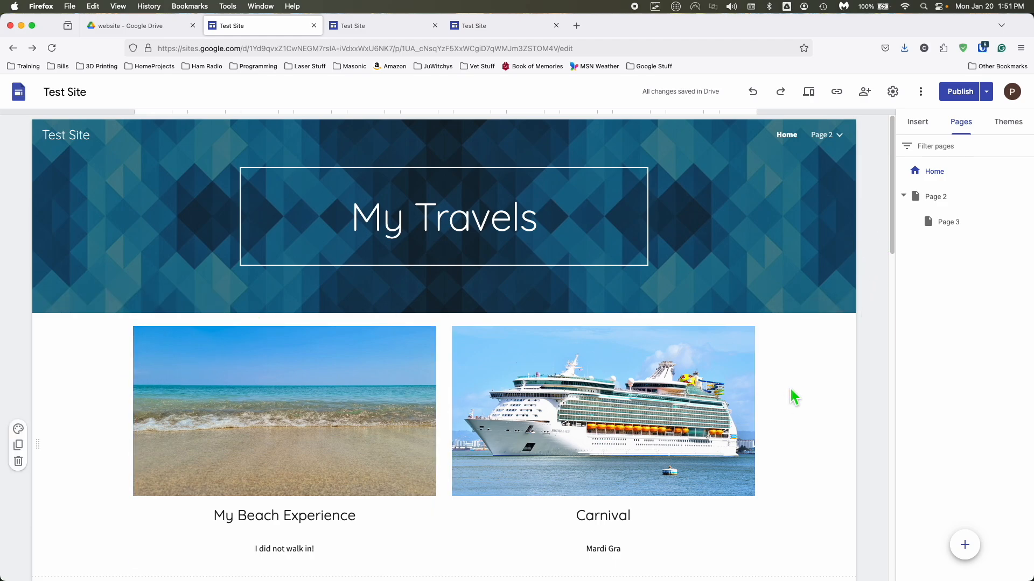
scroll(872, 334, down, 2)
scroll(869, 327, up, 2)
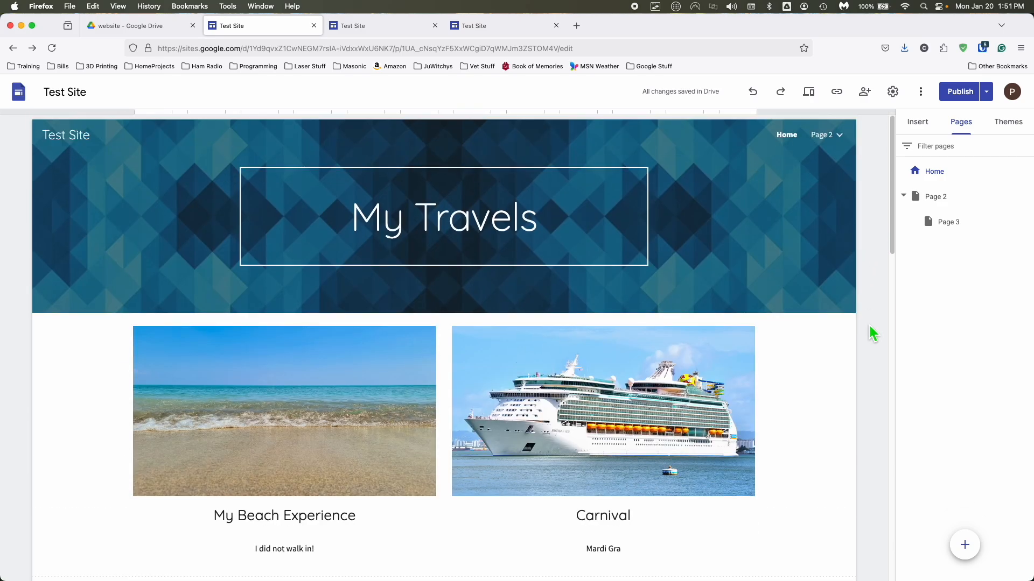